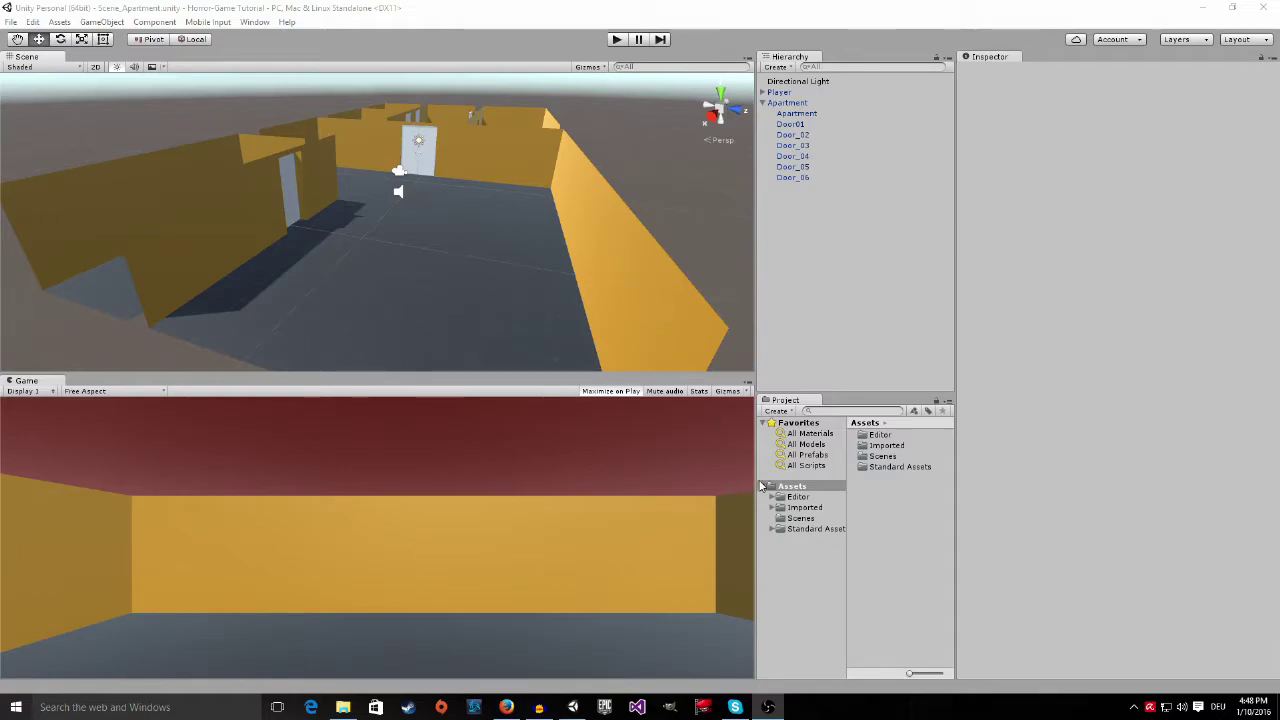
Create a new folder inside Assets and name it 'Textures'
left_click(790, 487)
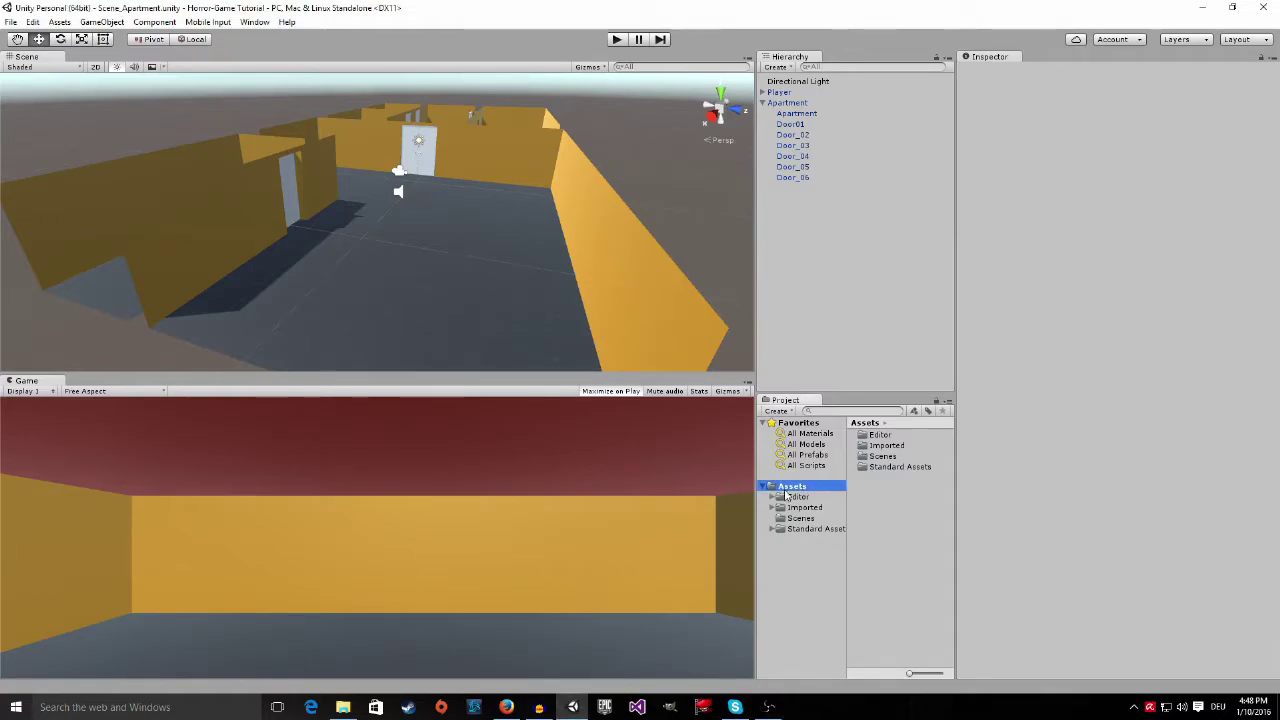
right_click(798, 487)
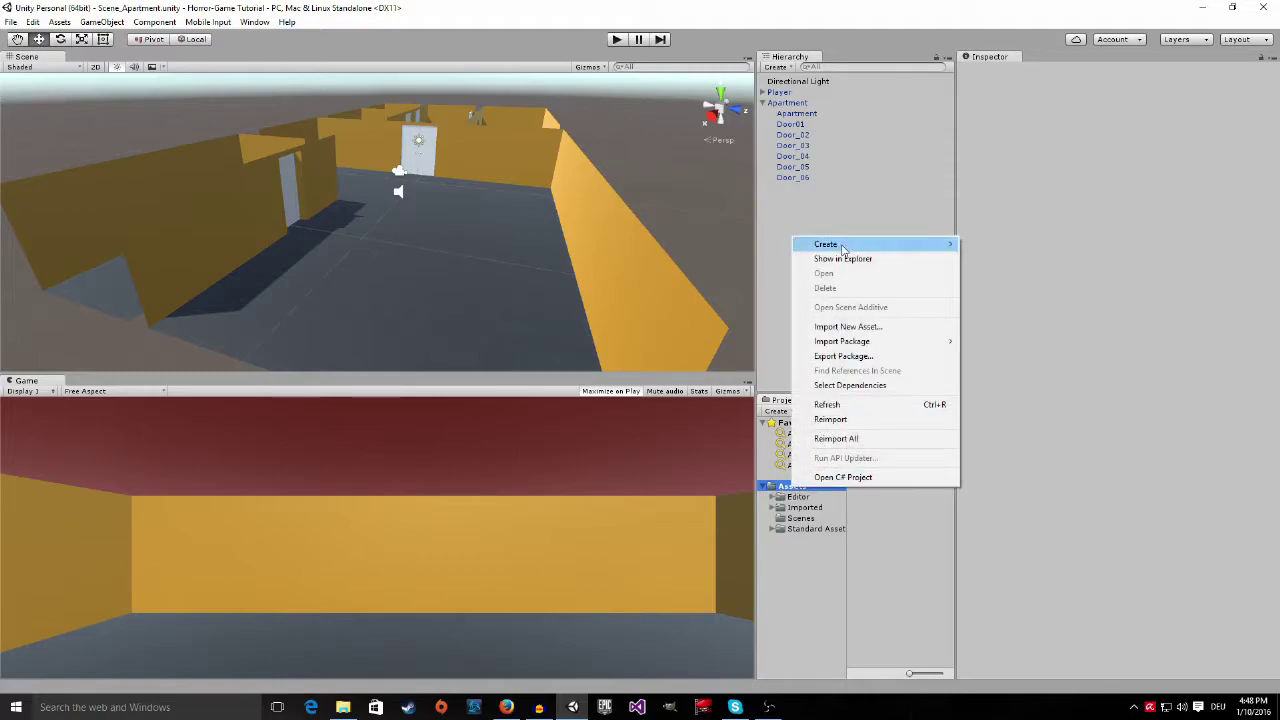
mouse_move(845, 244)
left_click(990, 246)
key("BackSpace")
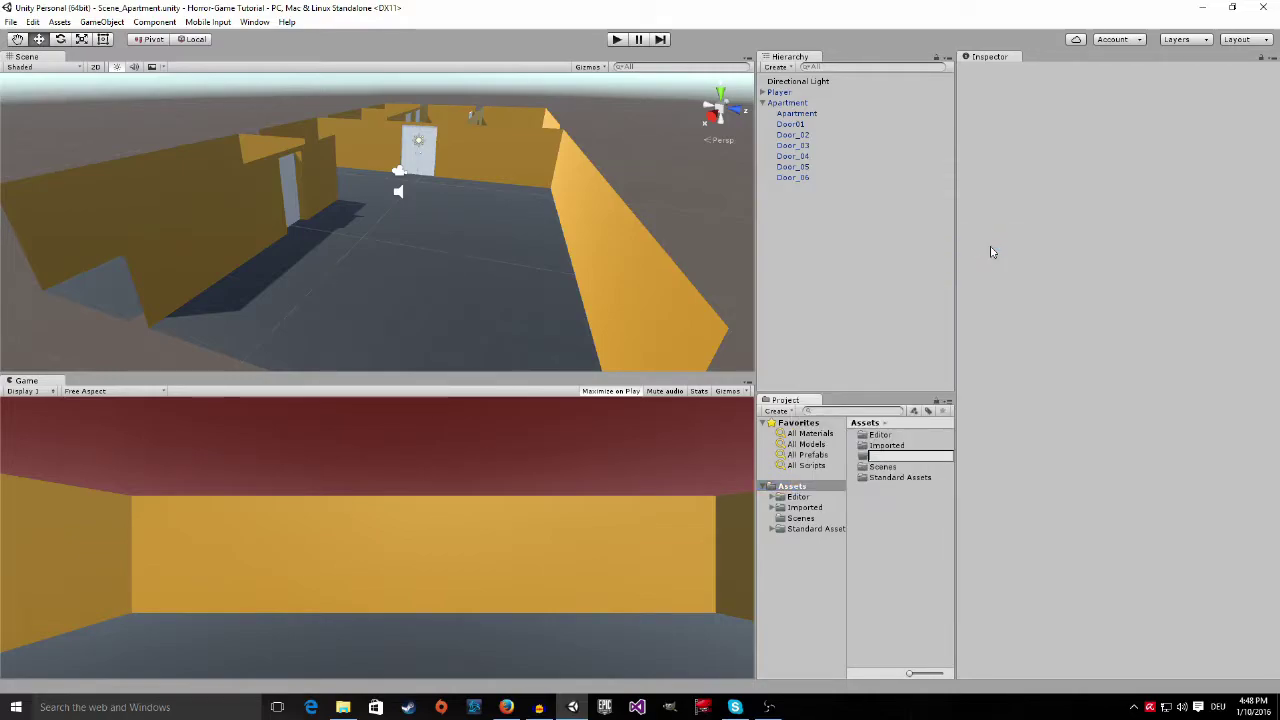
type("Textu")
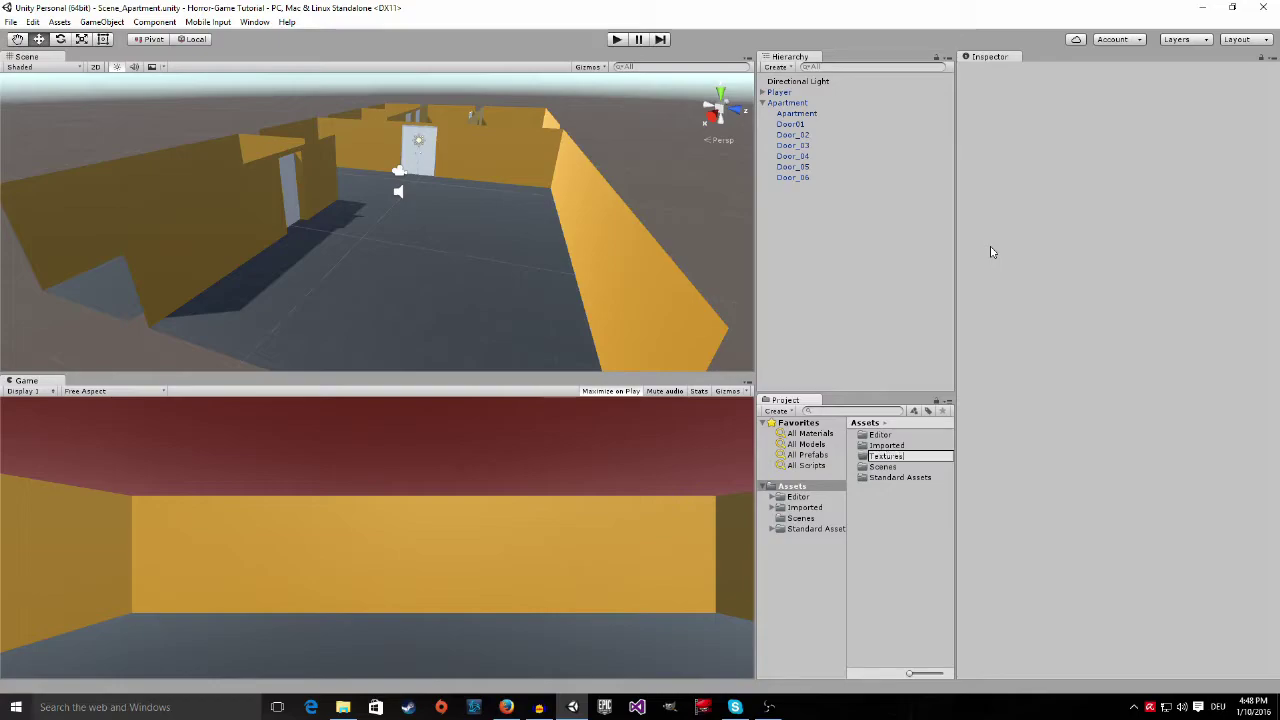
type("res")
key("Return")
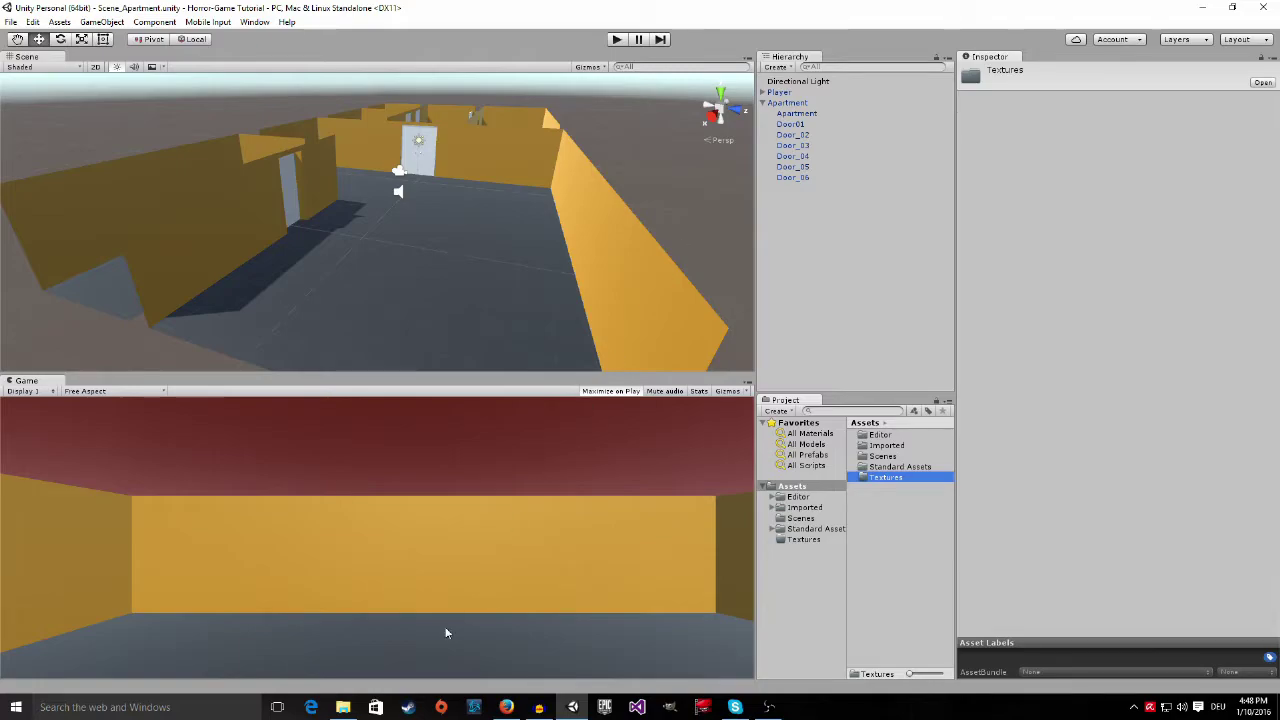
In File Explorer, open the Horror Game Tutorial Series' Textures folder
left_click(343, 707)
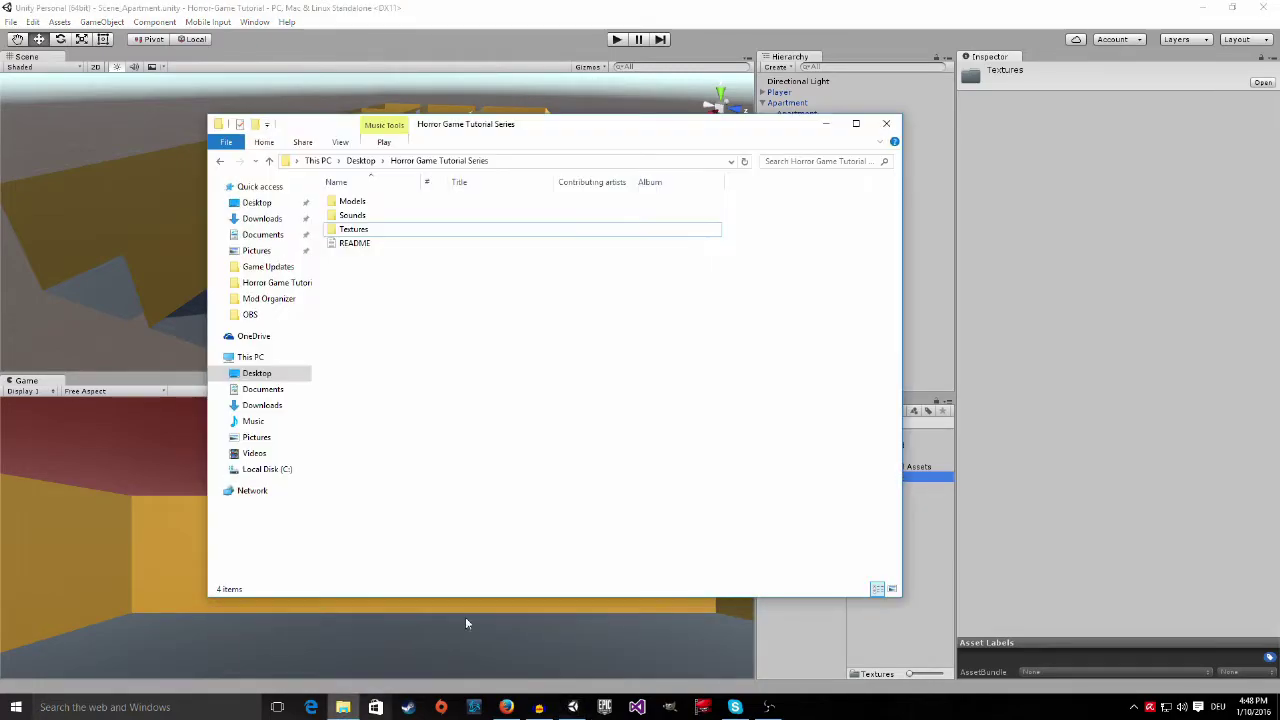
left_click(378, 216)
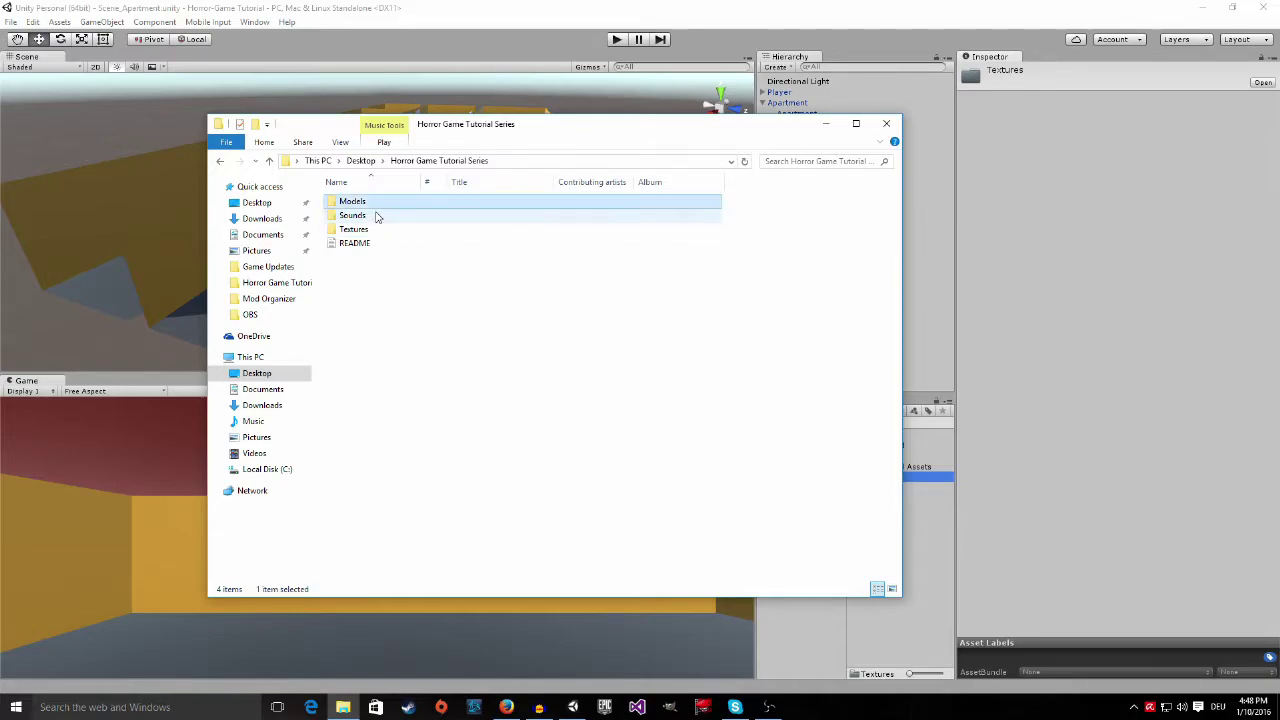
left_click(389, 201)
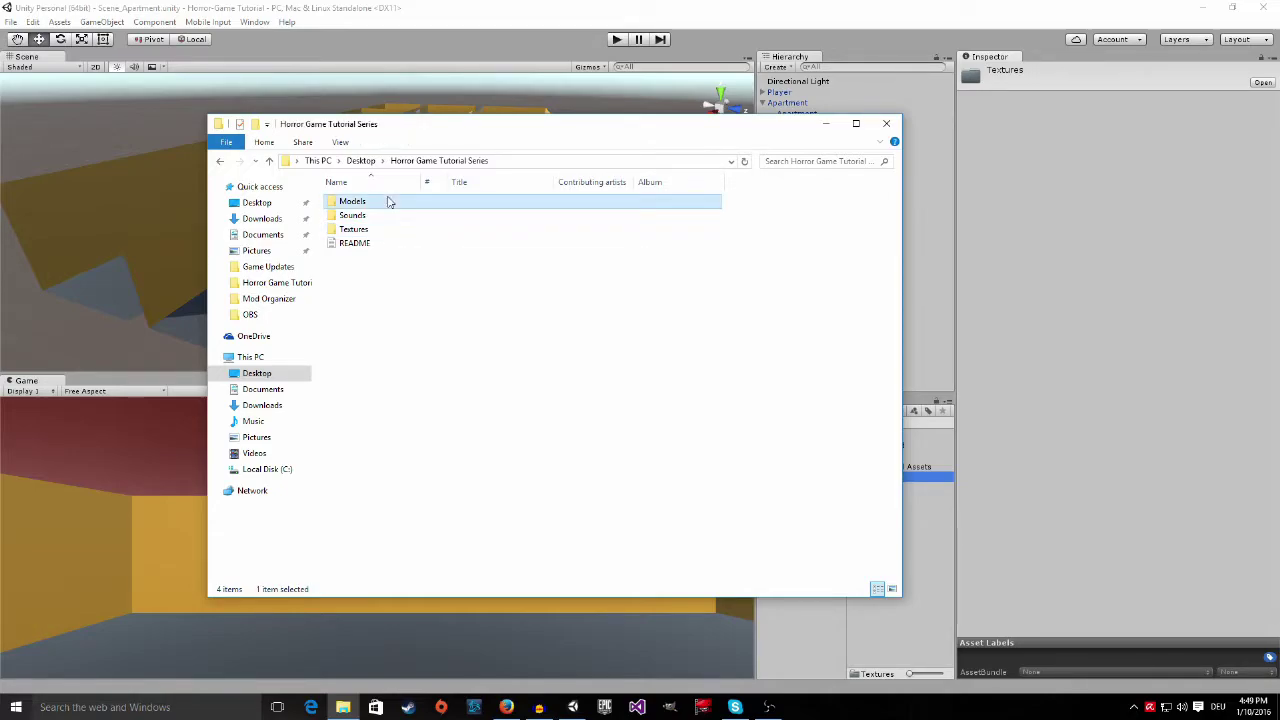
left_click(379, 215)
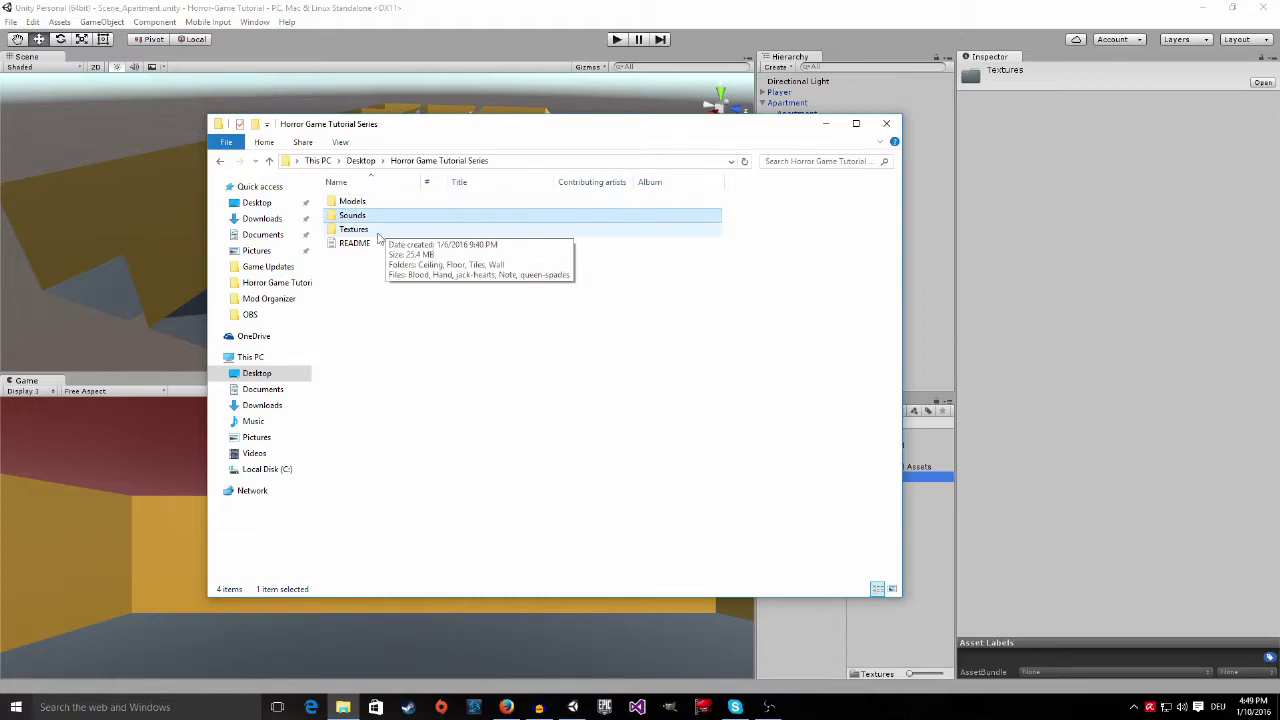
left_click(377, 231)
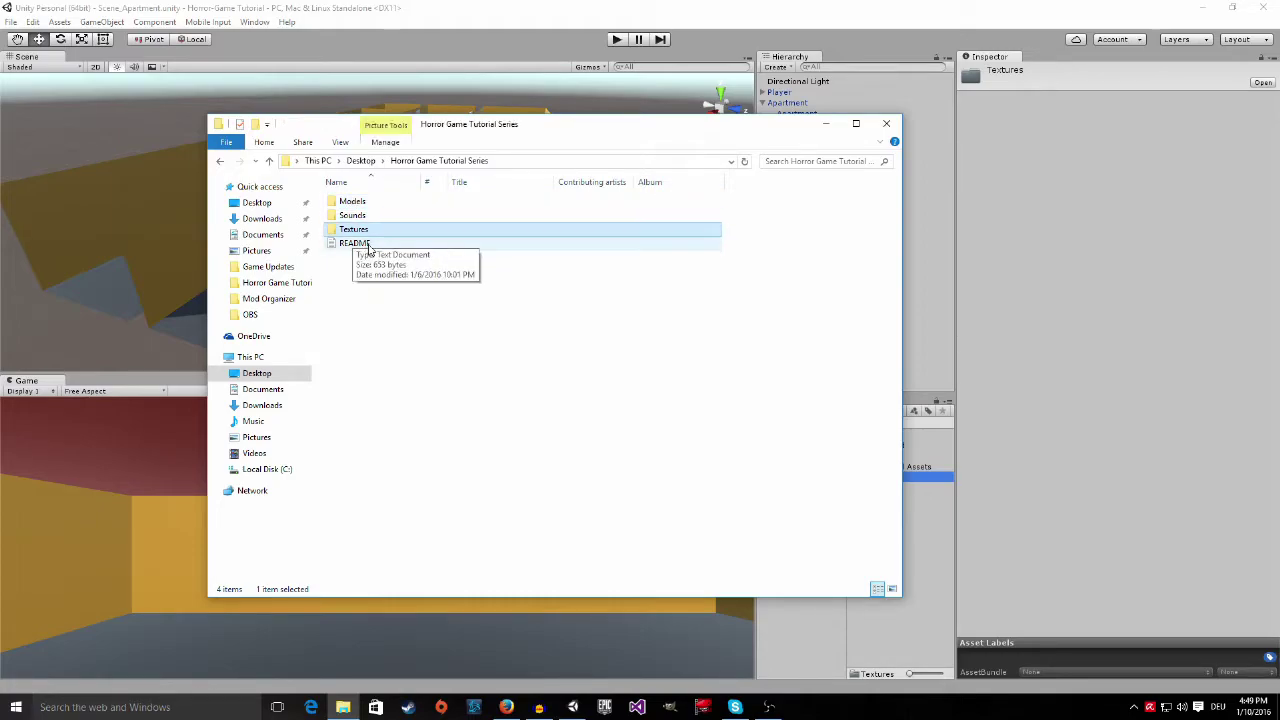
left_click(369, 244)
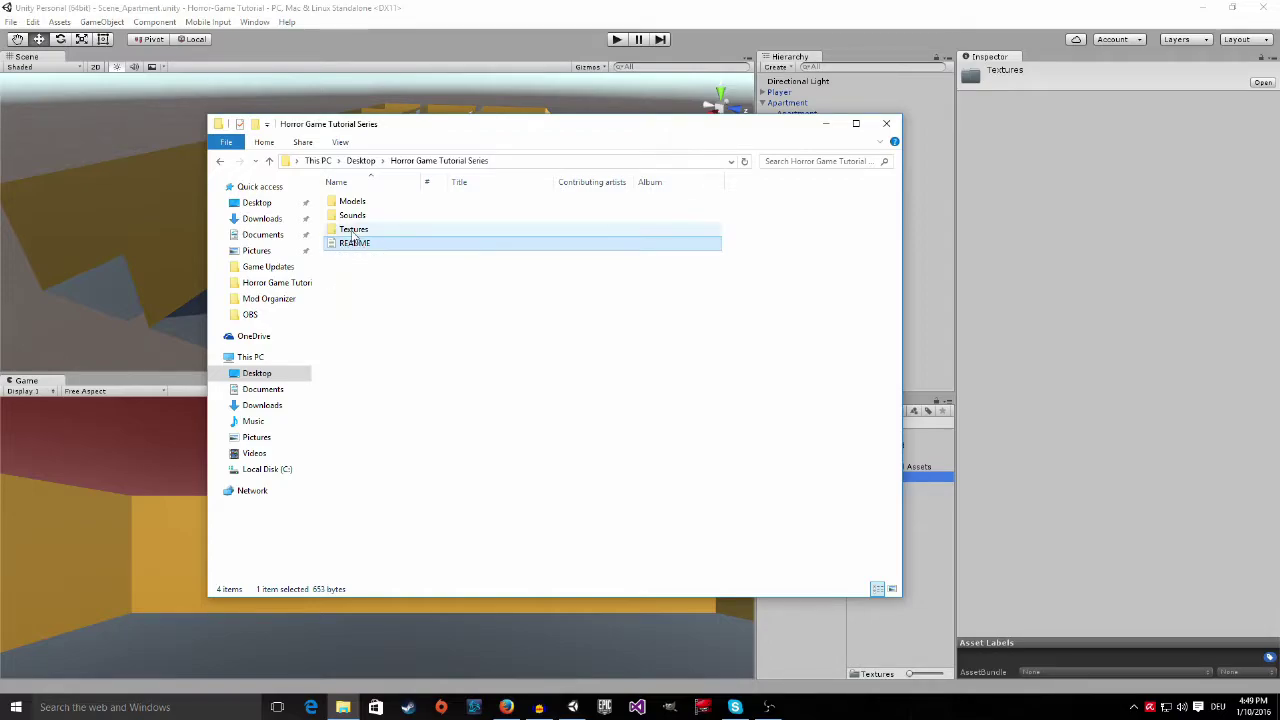
mouse_move(358, 234)
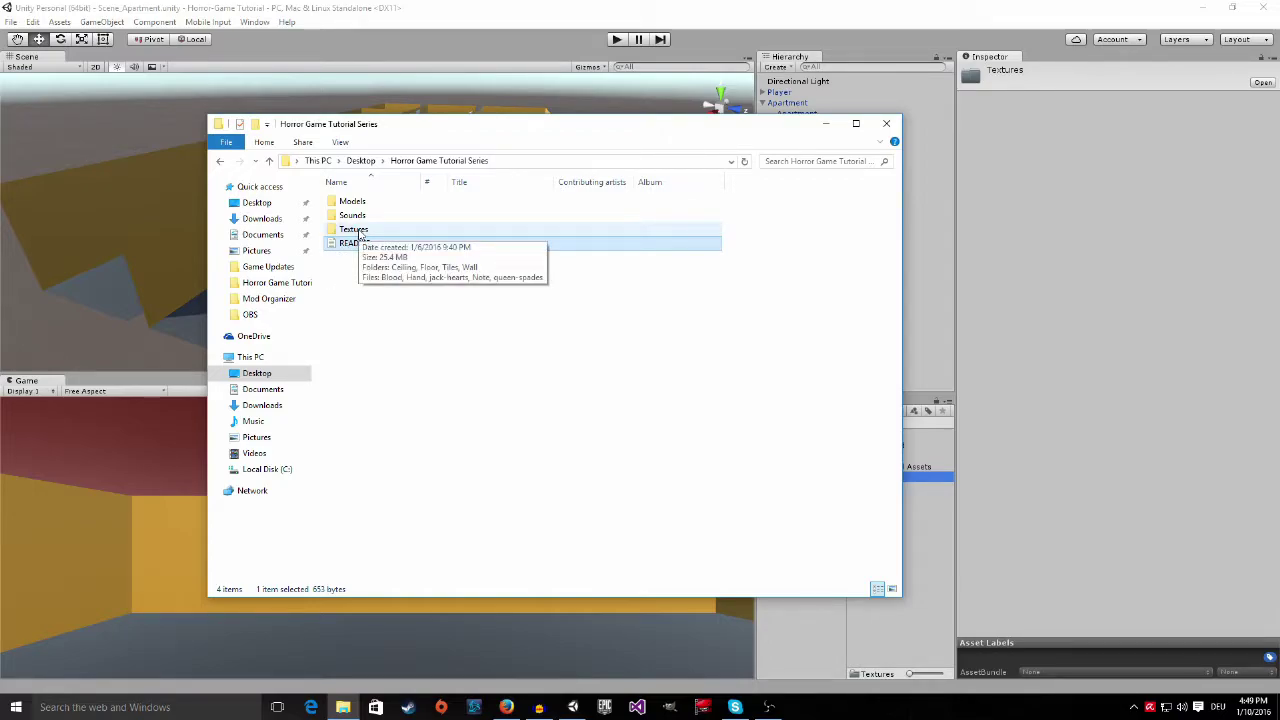
double_click(358, 231)
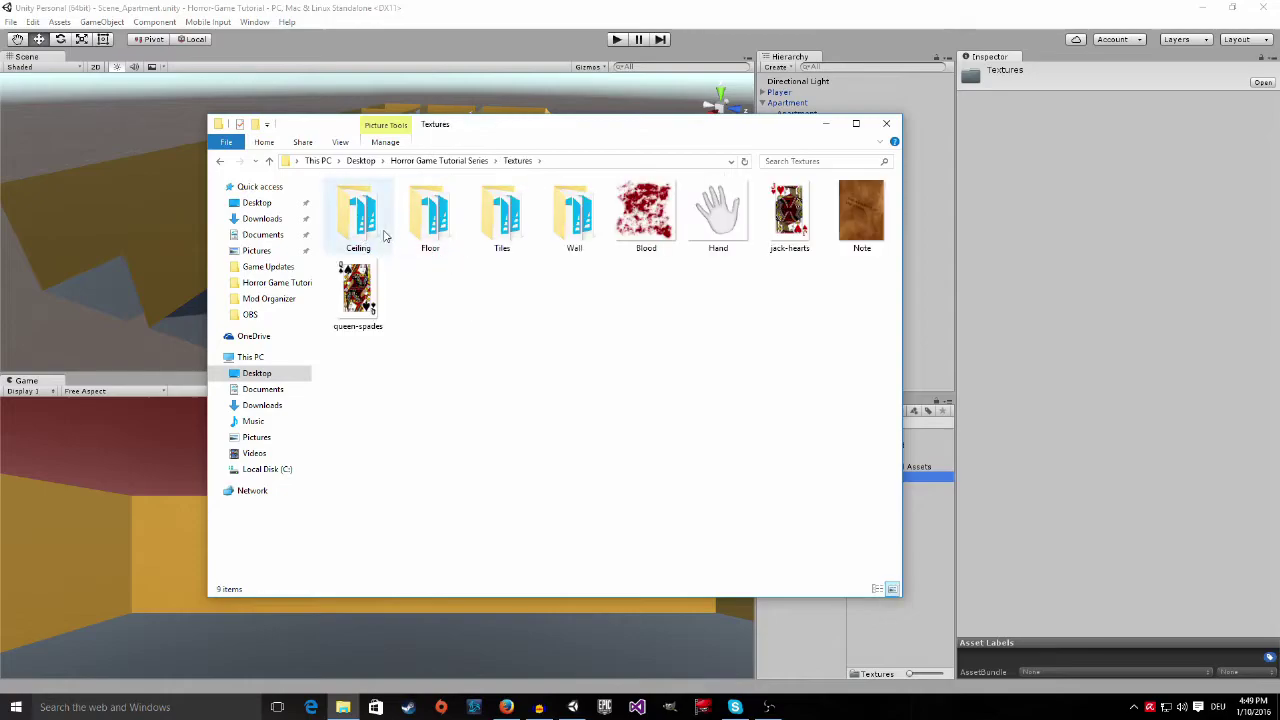
Drag the Ceiling, Floor, Tiles and Wall folders into Unity's Textures folder
left_click(378, 234)
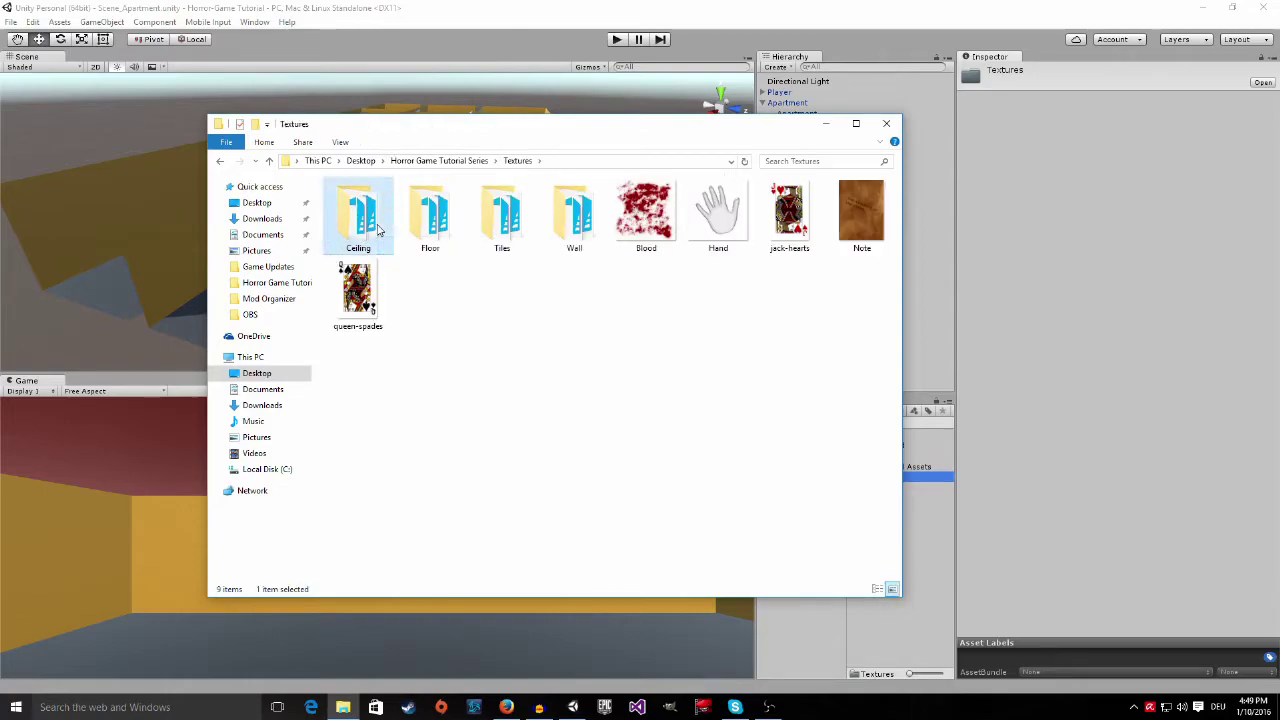
left_click(445, 230)
left_click(508, 231)
left_click(574, 230)
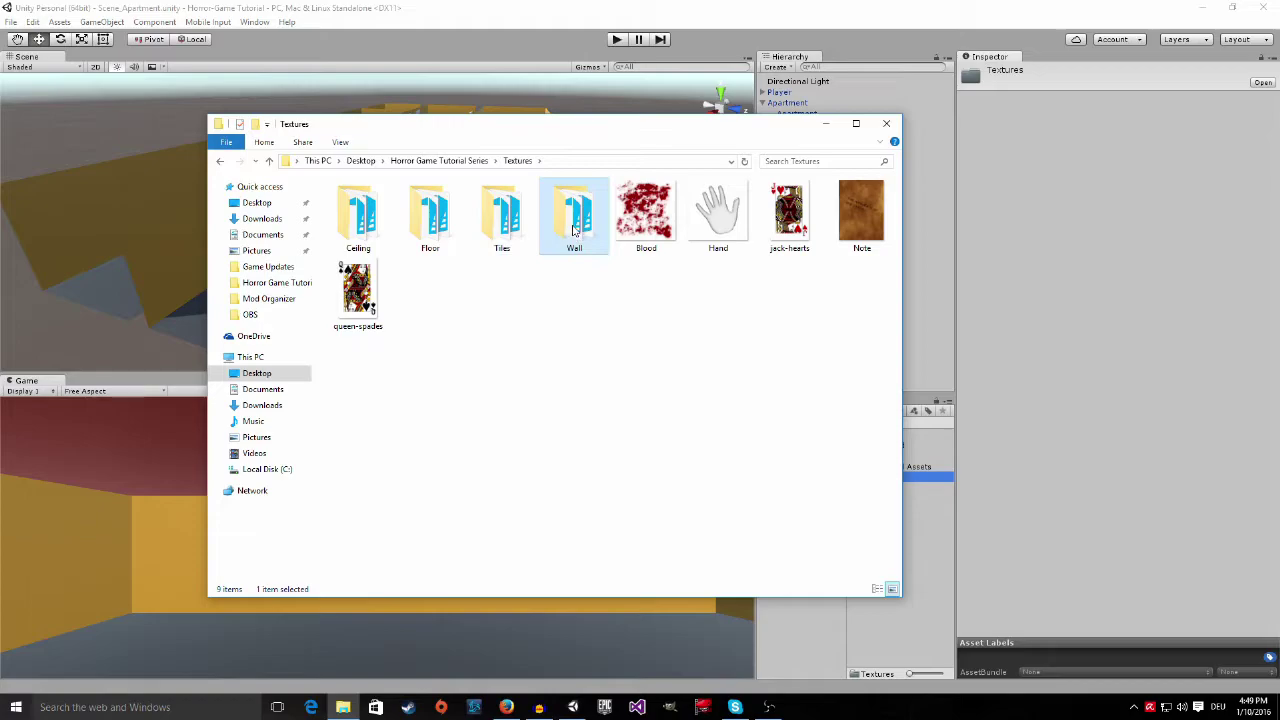
left_click(371, 229, "shift")
left_click_drag(549, 131, 361, 106)
left_click_drag(296, 190, 896, 484)
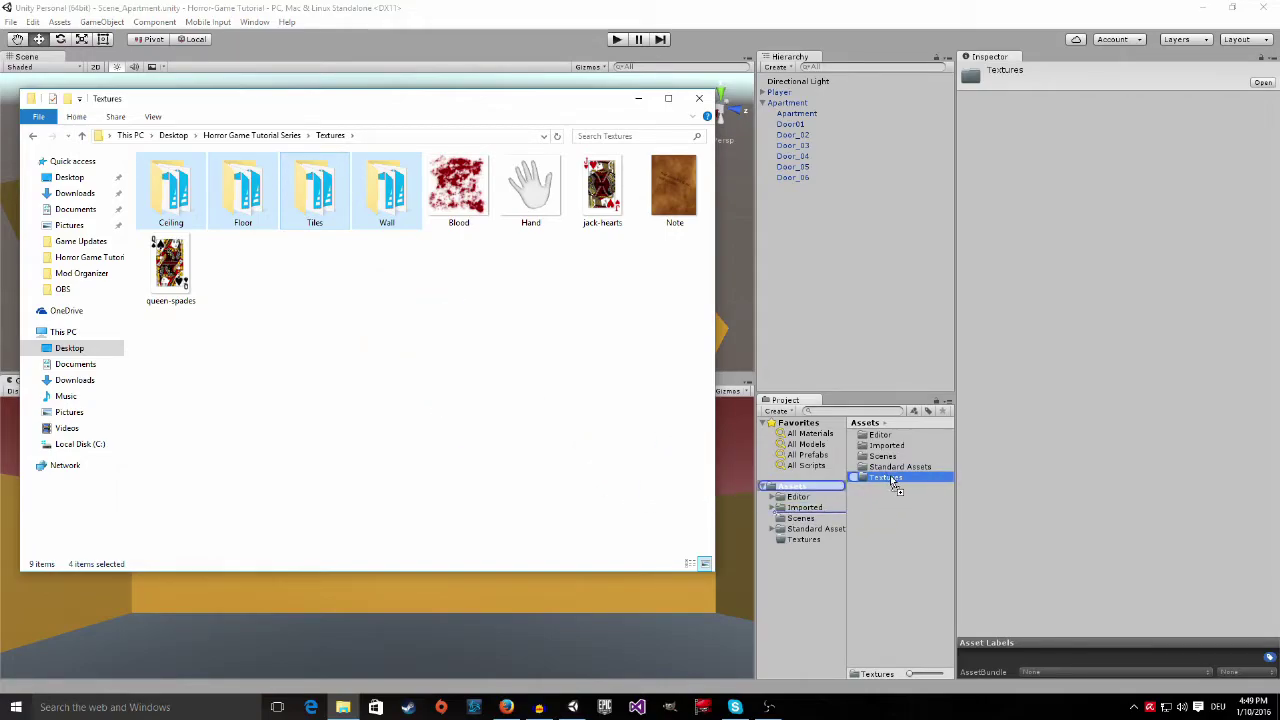
left_click_drag(895, 483, 895, 483)
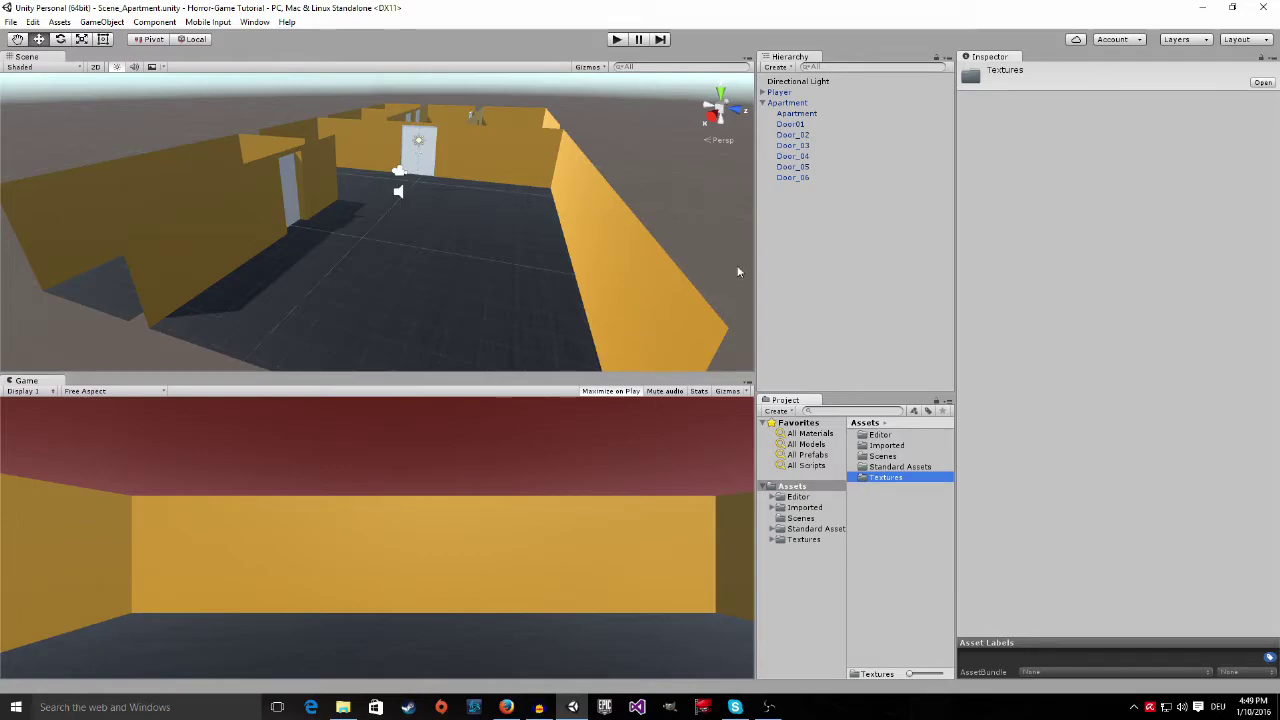
Open Textures > Ceiling and view the diffus and normal textures' import settings
left_click(887, 478)
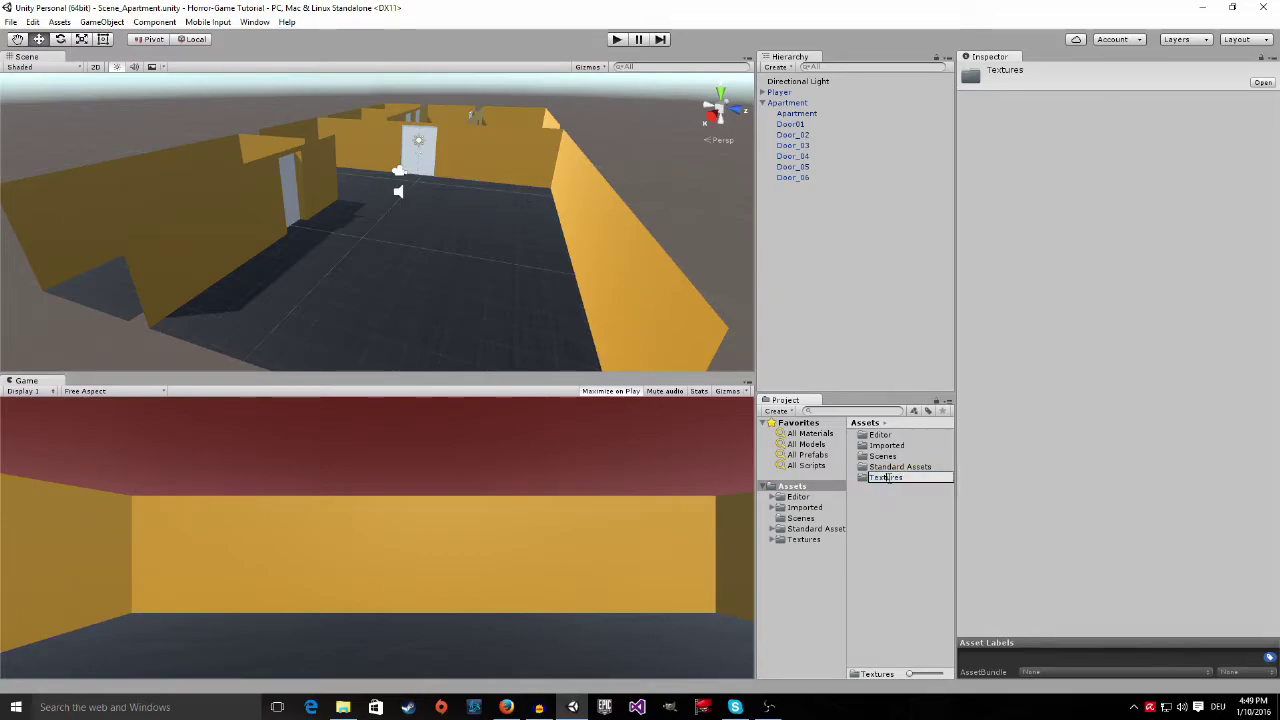
double_click(861, 480)
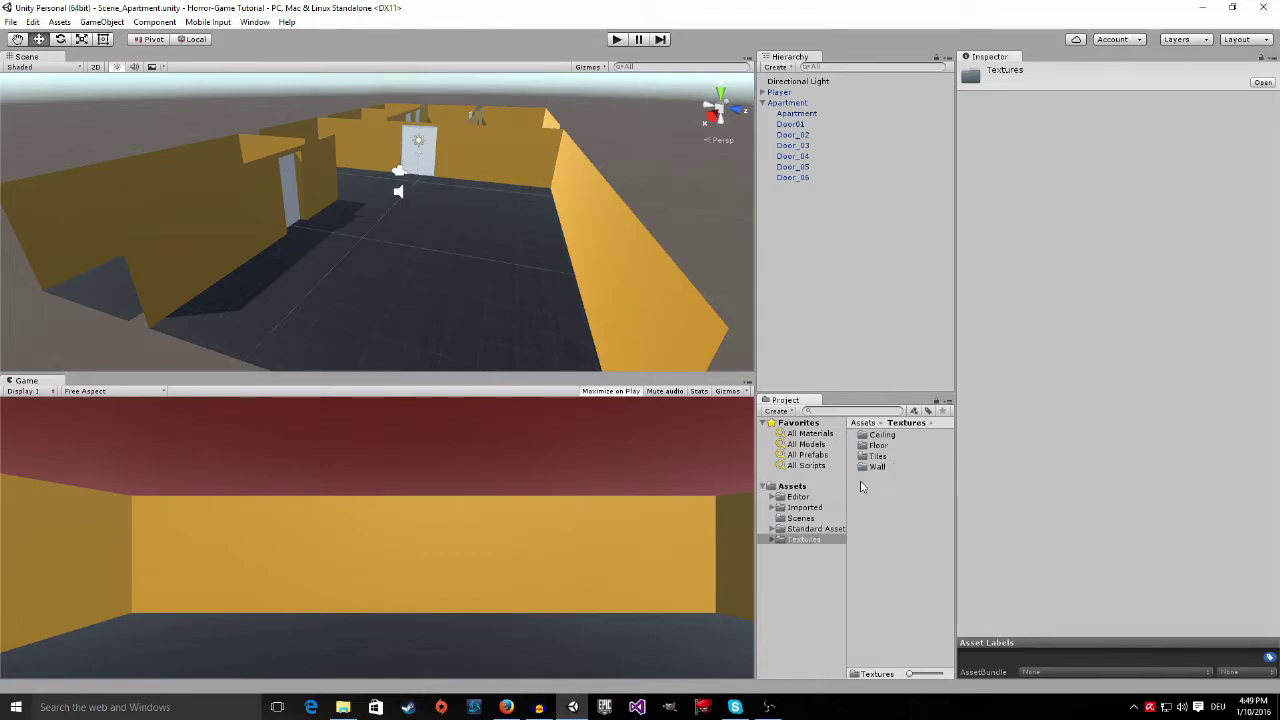
double_click(881, 436)
left_click(880, 435)
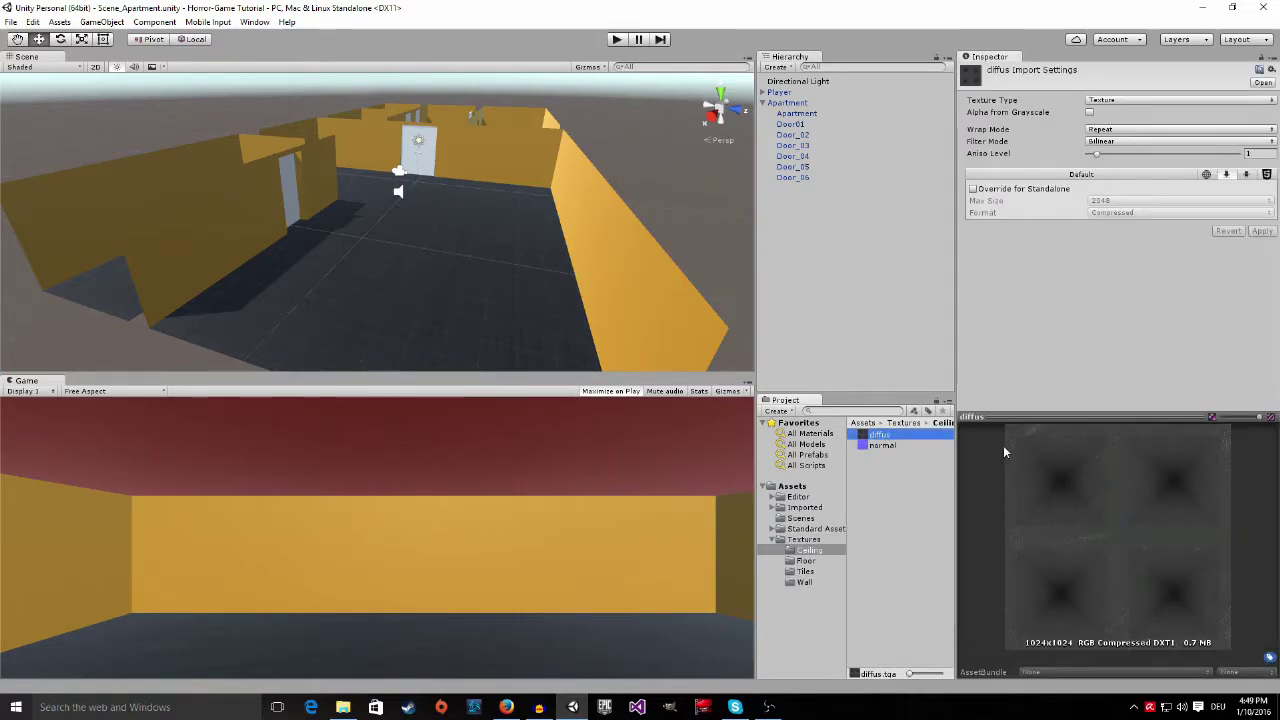
left_click(888, 447)
left_click(886, 438)
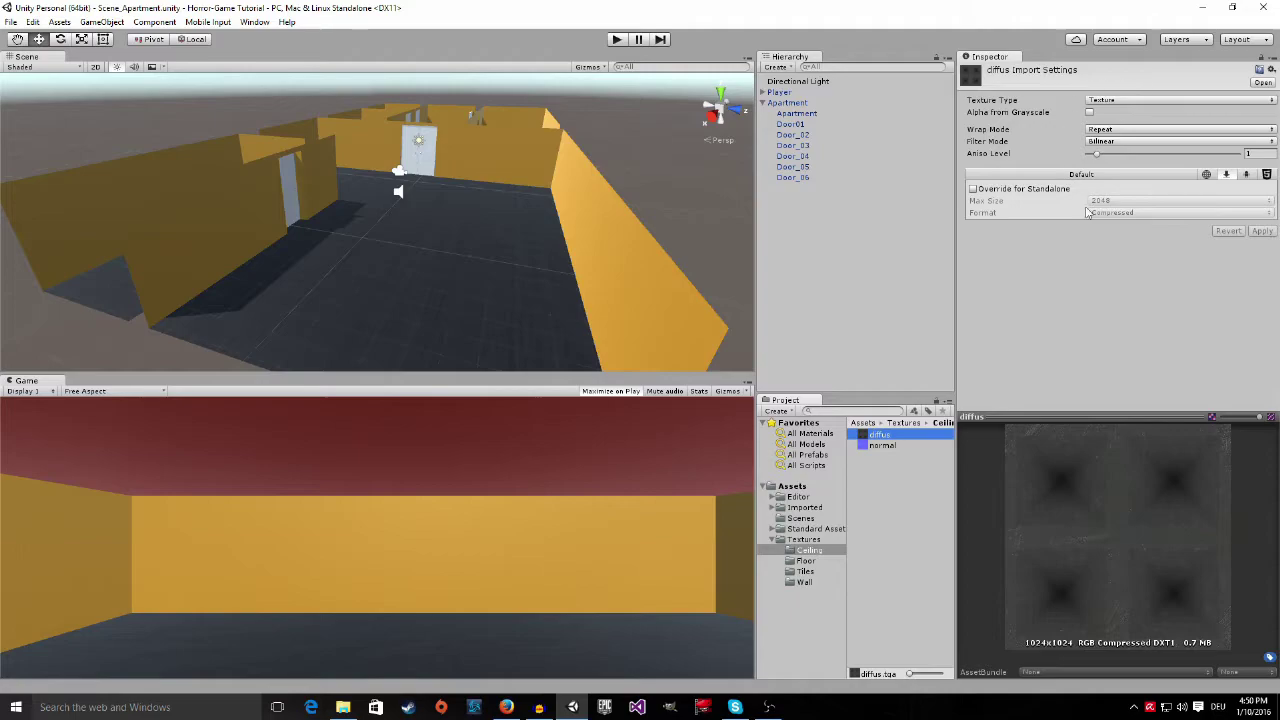
left_click(885, 446)
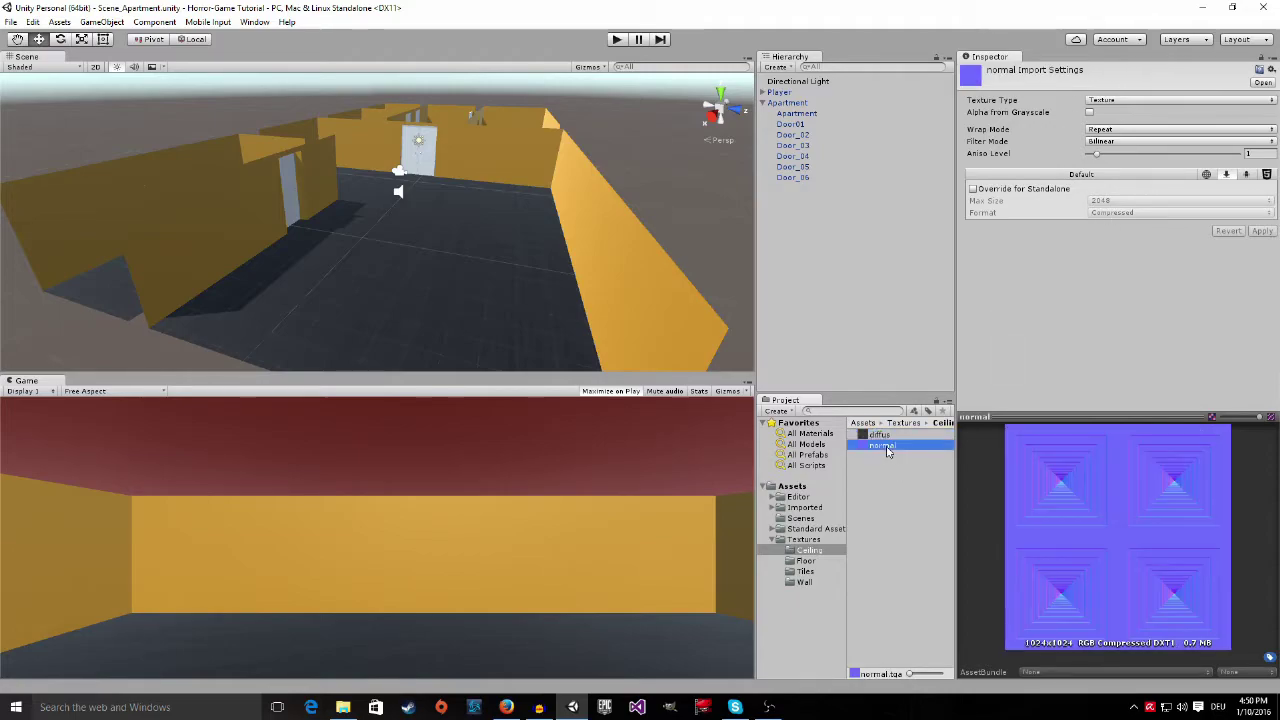
Set the Ceiling and Floor normal textures to Normal map, Create from Grayscale off, and apply
left_click(1107, 101)
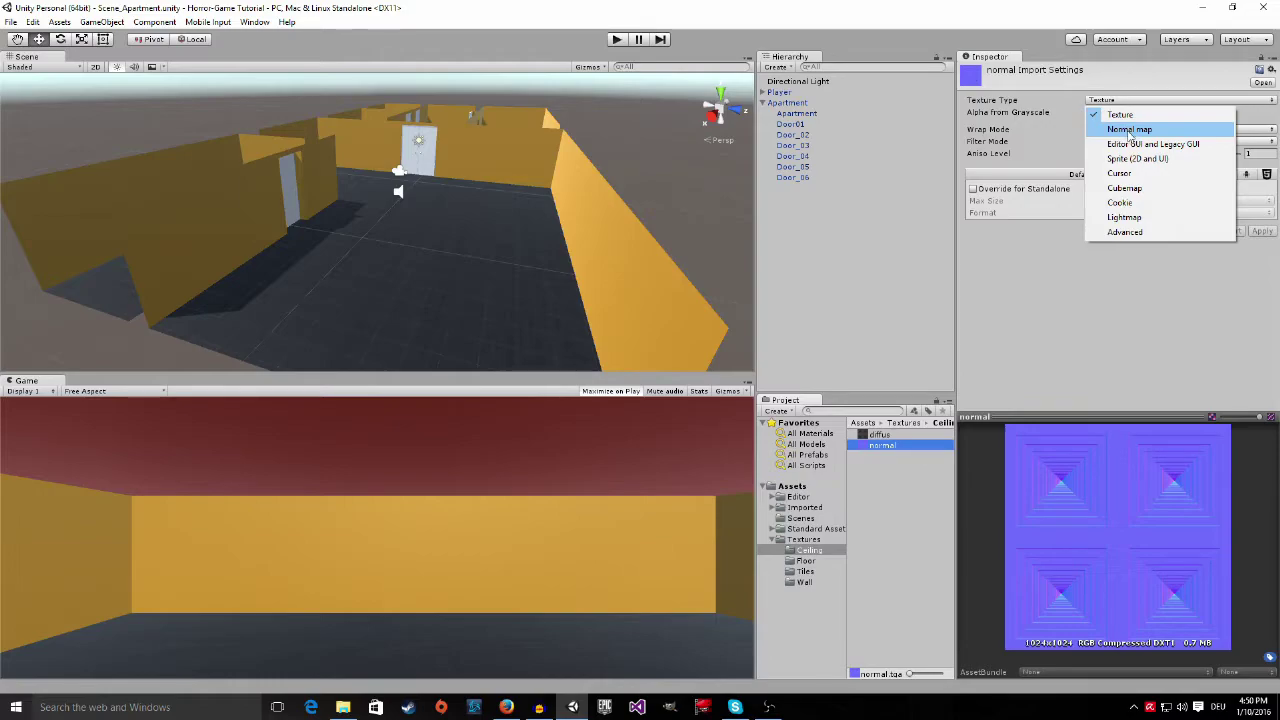
left_click(1130, 130)
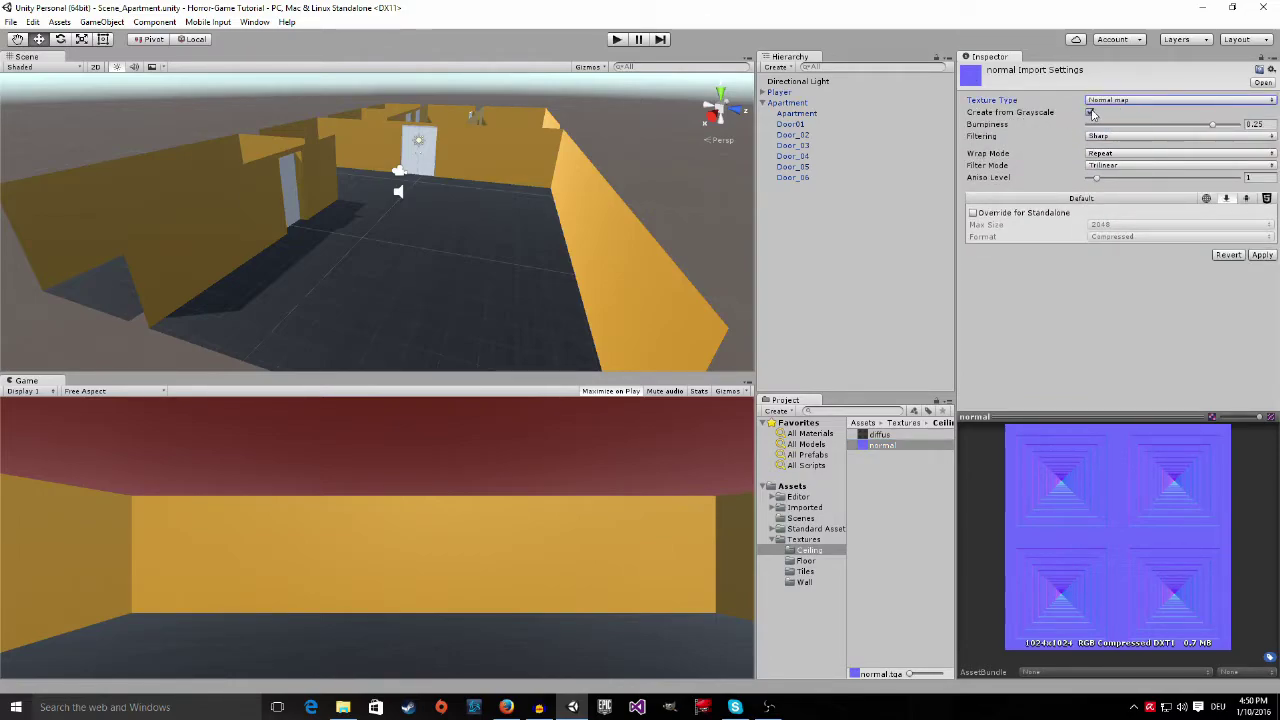
left_click(1090, 112)
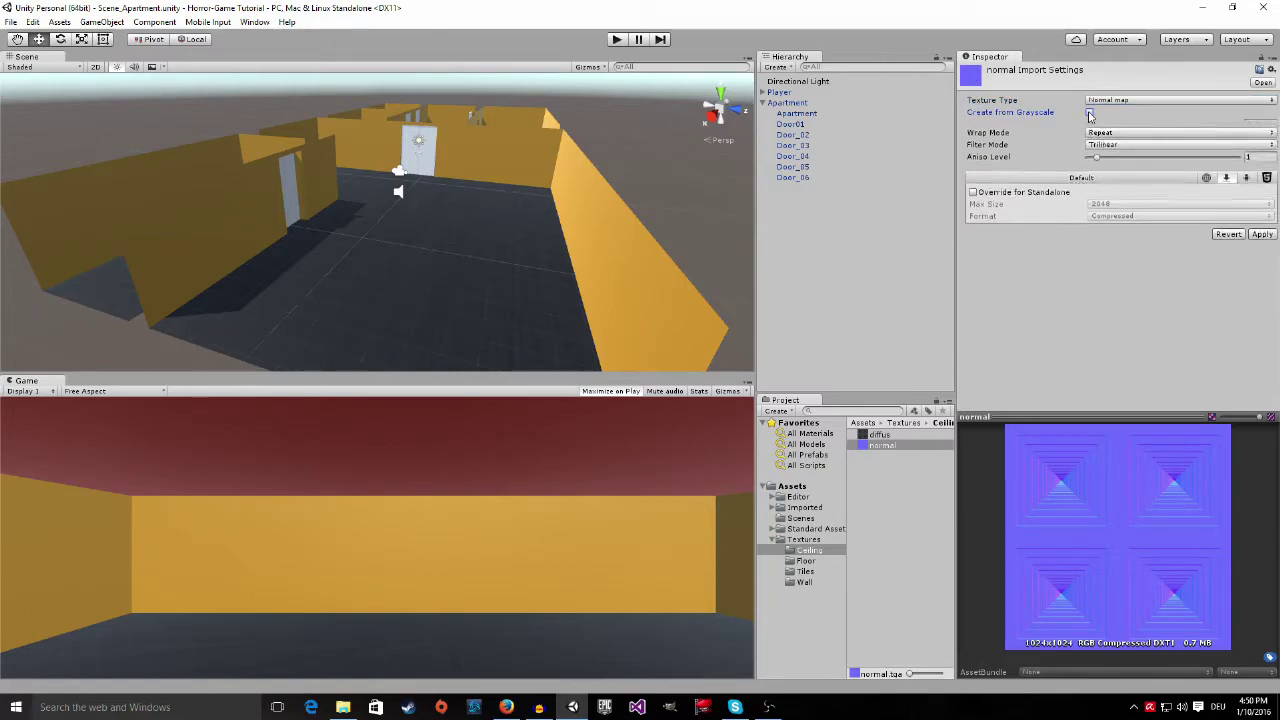
left_click(1261, 234)
left_click(805, 562)
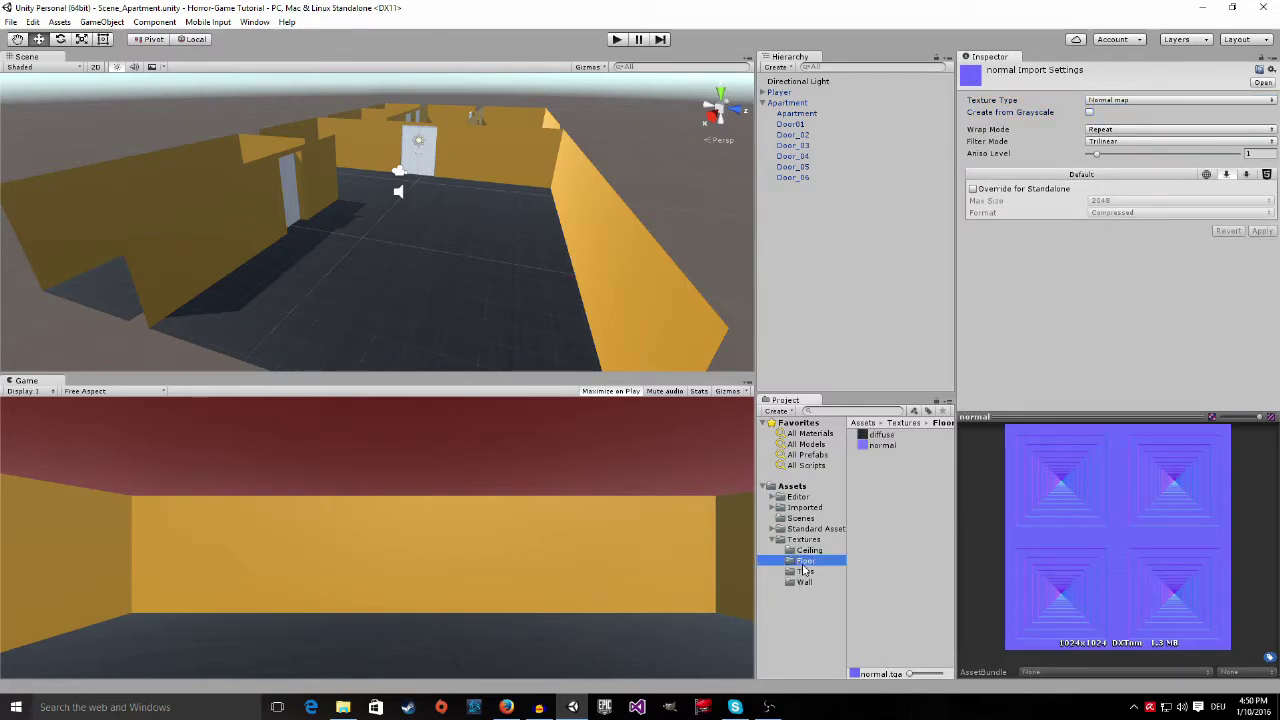
left_click(884, 446)
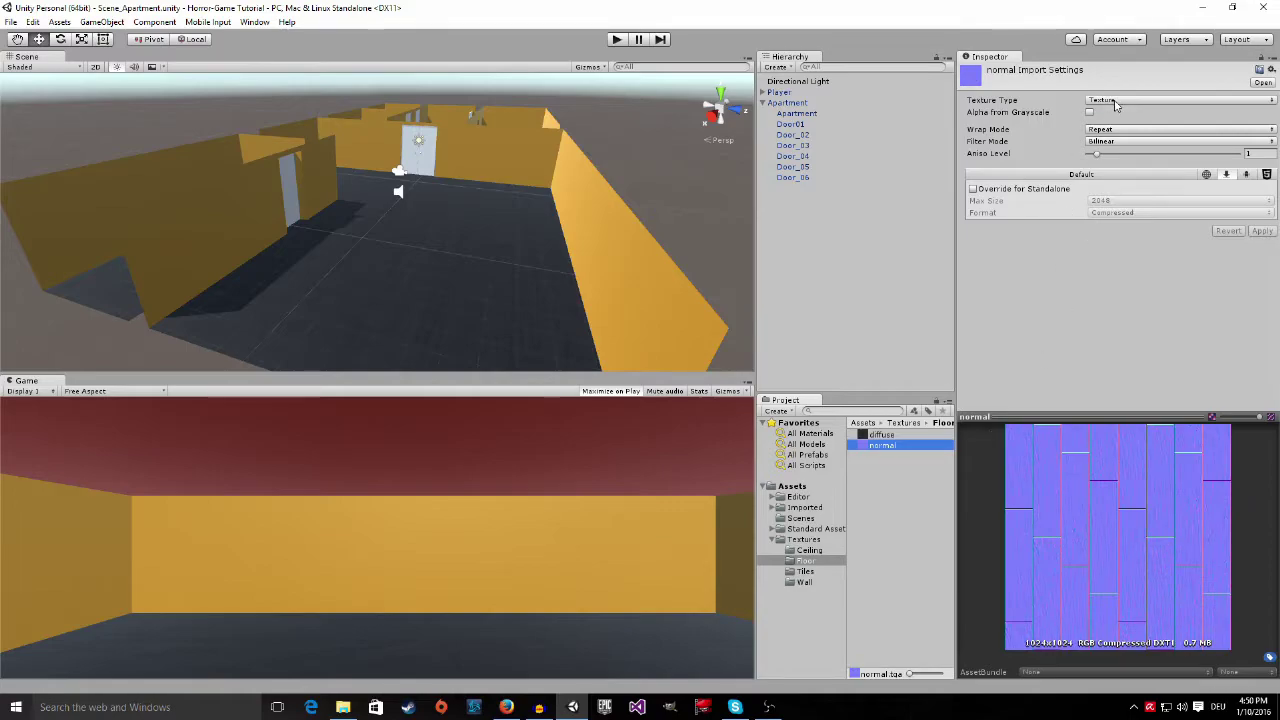
left_click(1116, 101)
left_click(1120, 129)
left_click(1090, 112)
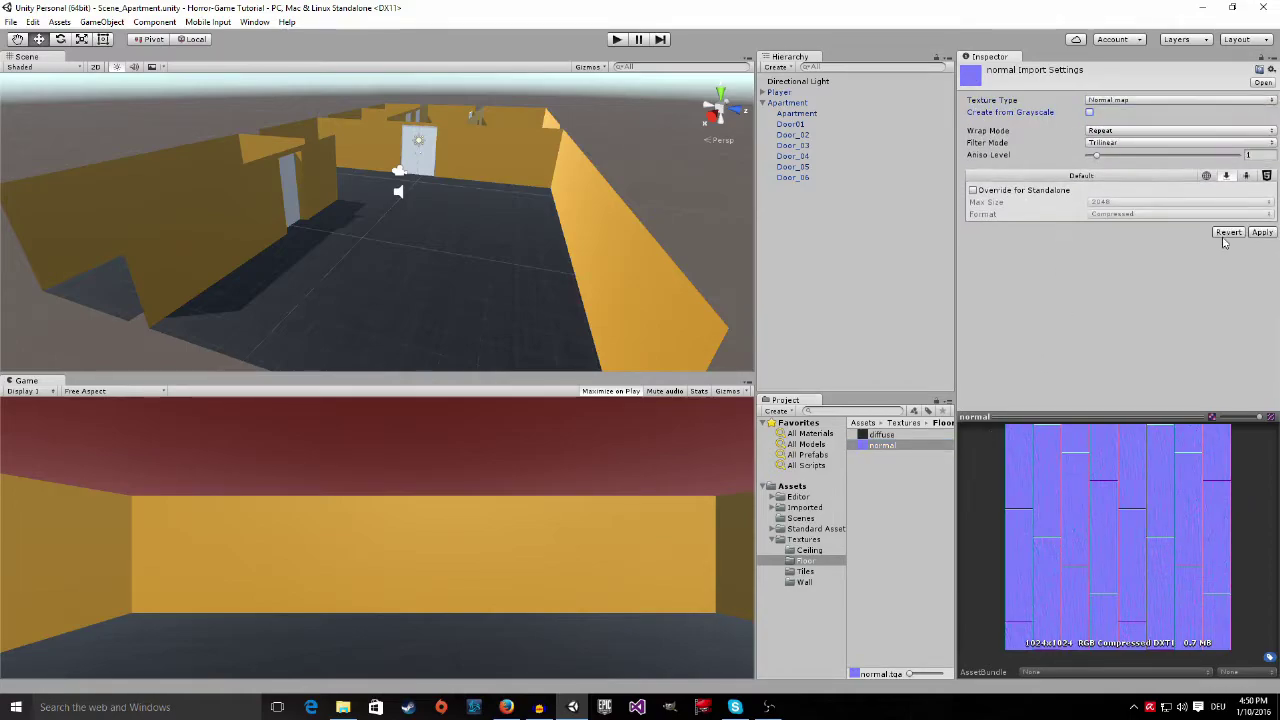
left_click(1261, 233)
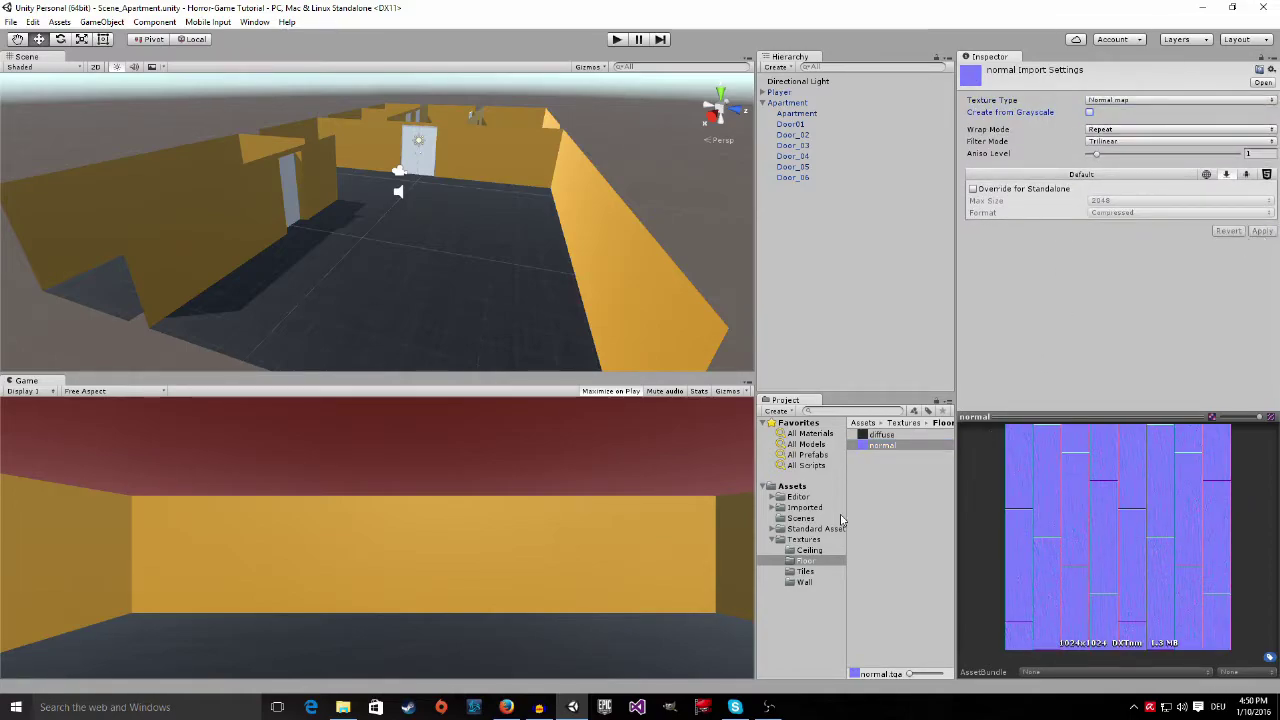
Set the Tiles and Wall normal textures to Normal map, Create from Grayscale off, and apply
left_click(803, 571)
left_click(882, 445)
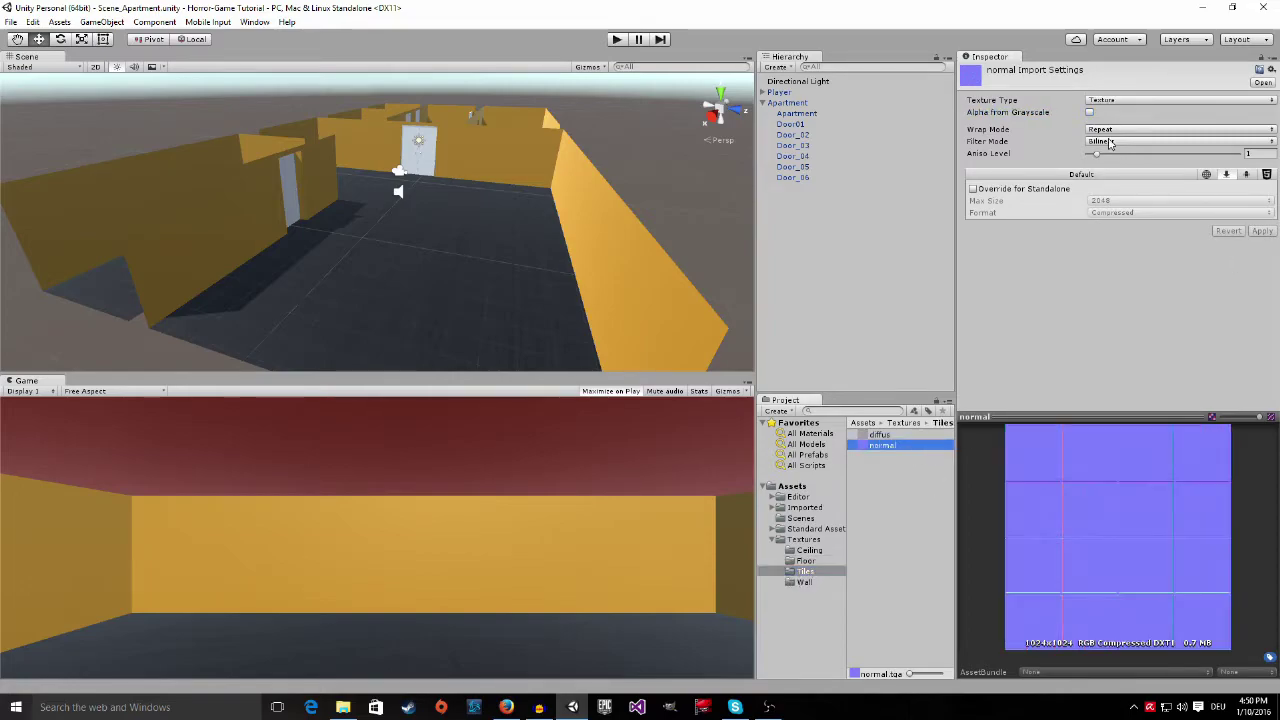
left_click(1116, 101)
left_click(1120, 127)
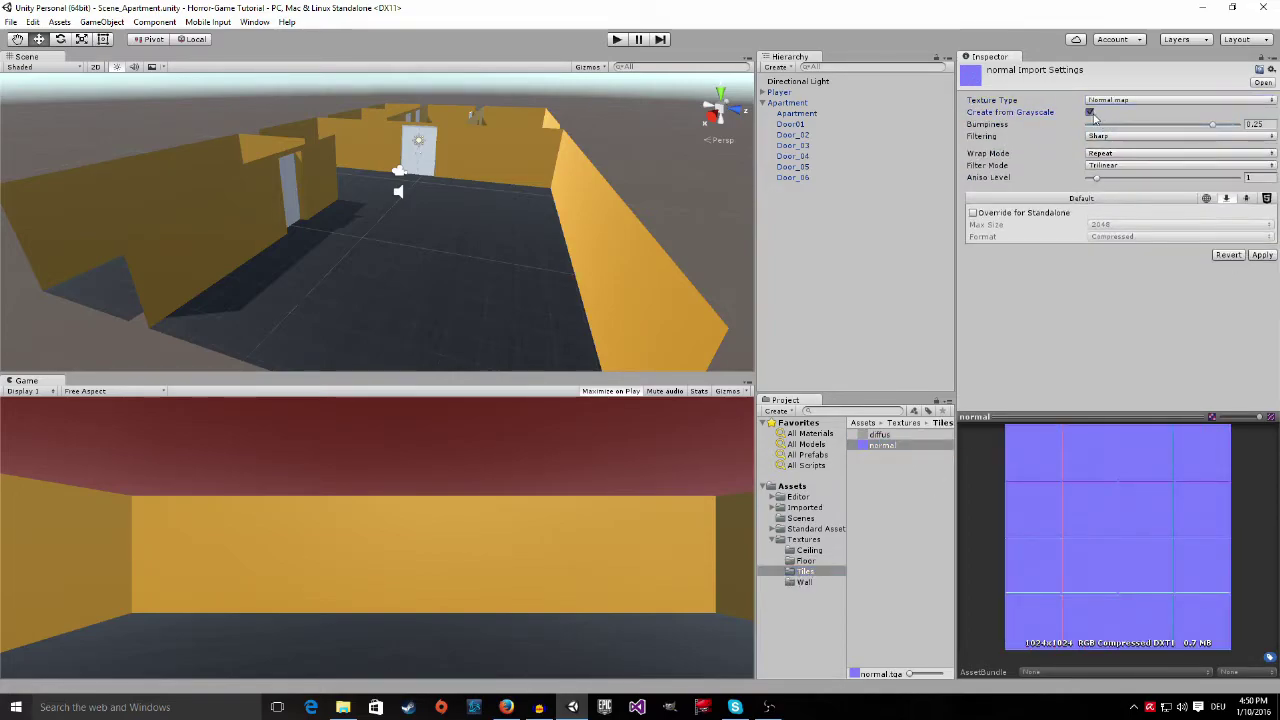
left_click(1090, 113)
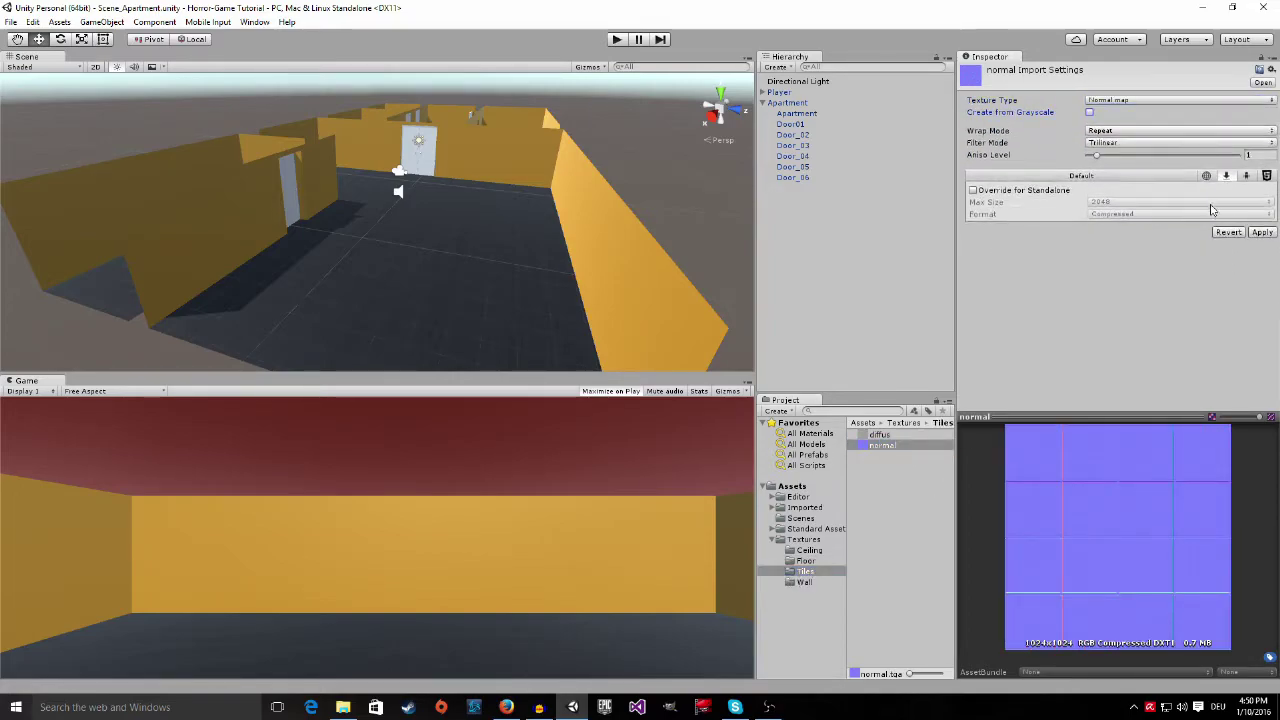
left_click(1262, 231)
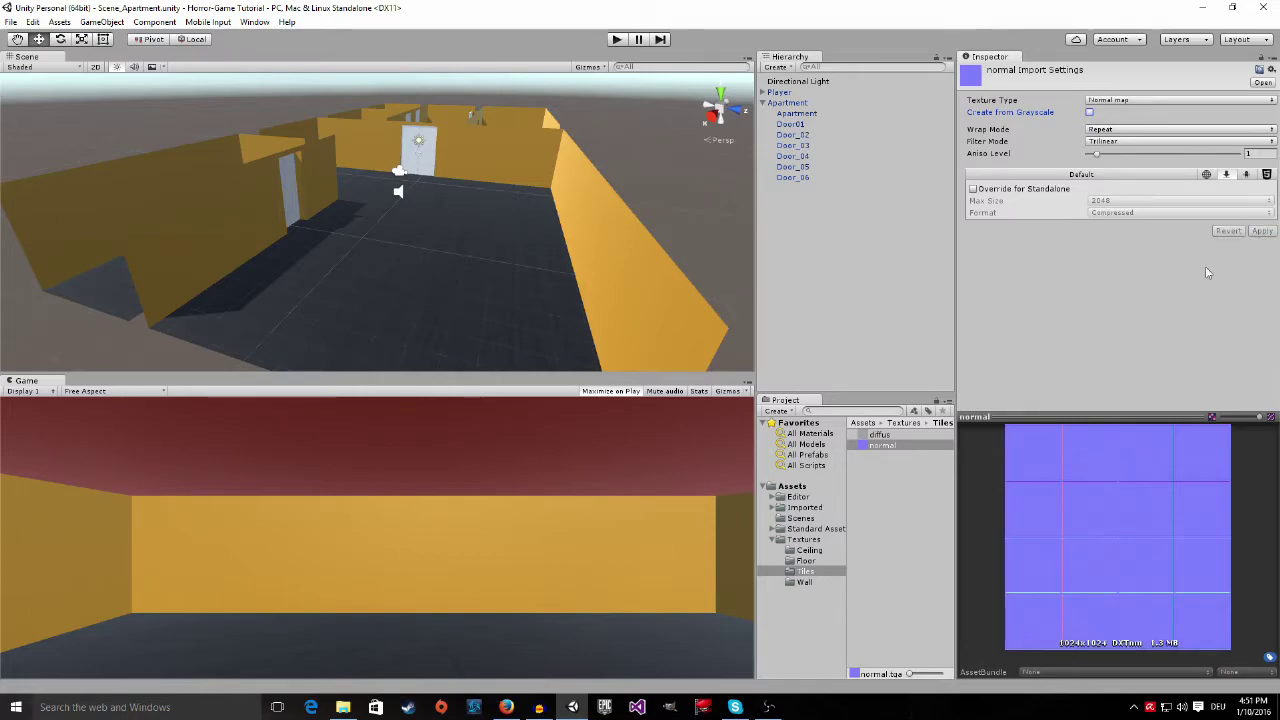
left_click(805, 582)
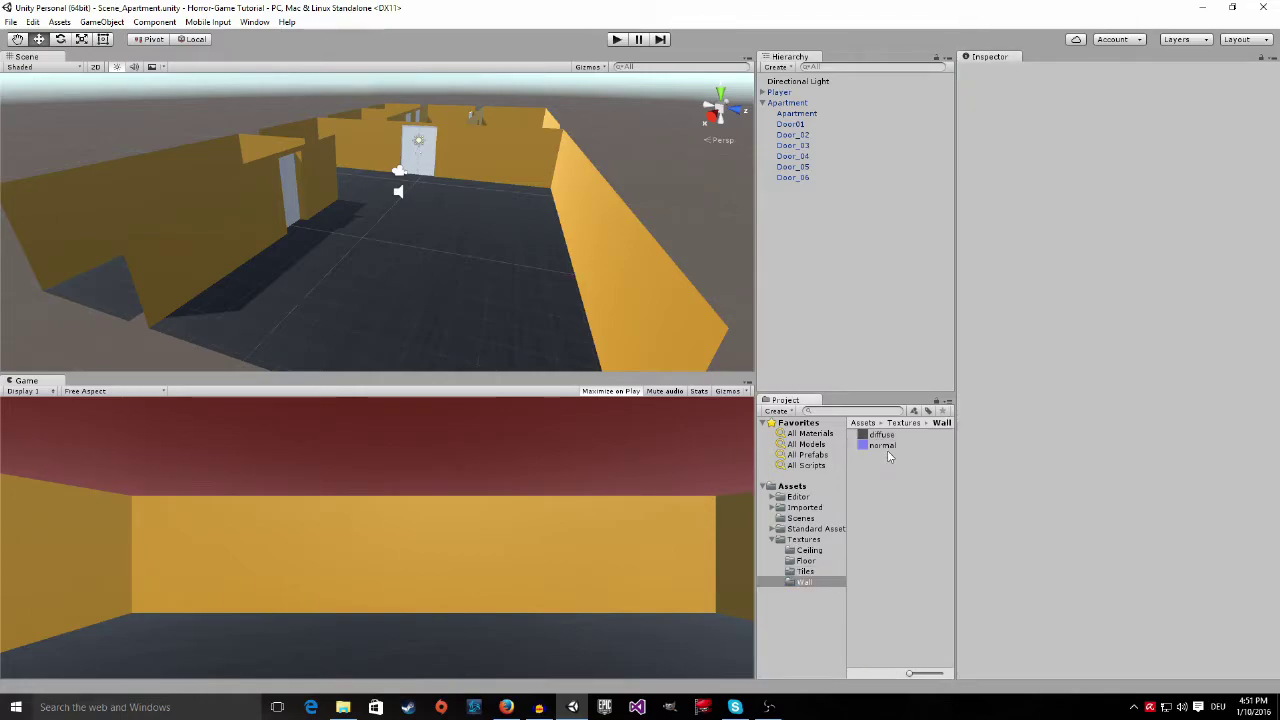
left_click(888, 448)
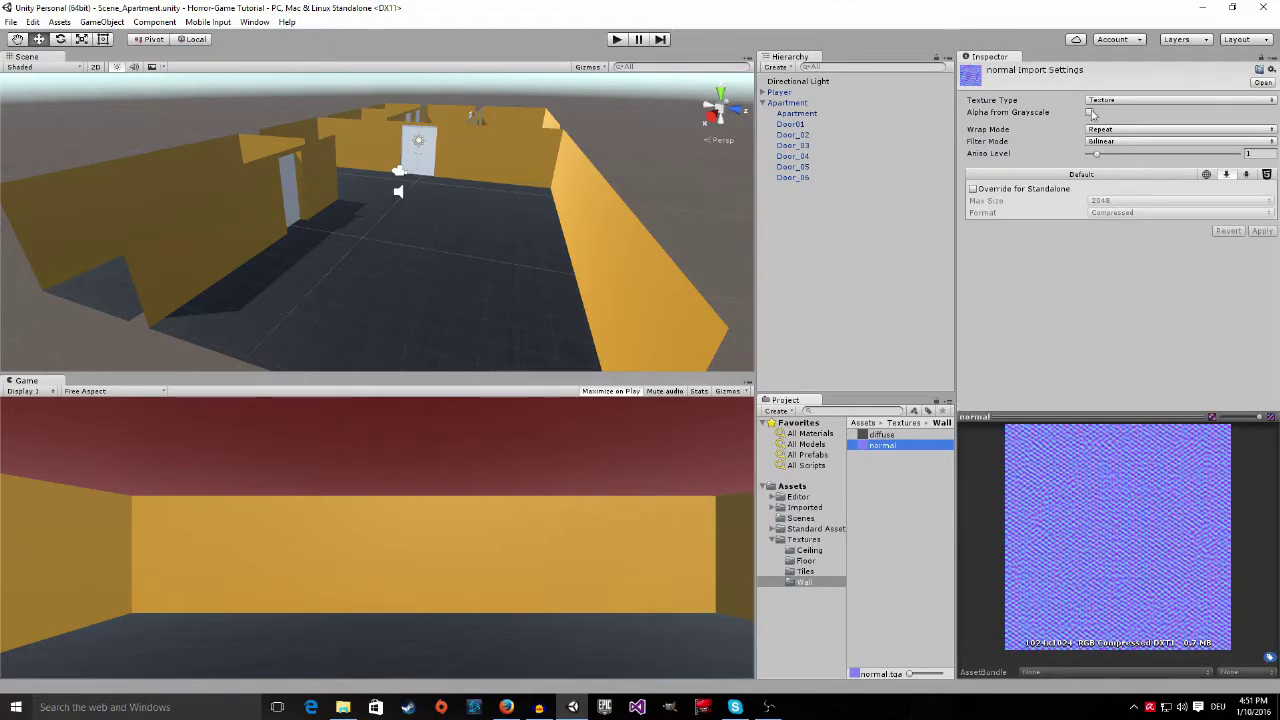
left_click(1100, 100)
left_click(1110, 124)
left_click(1089, 112)
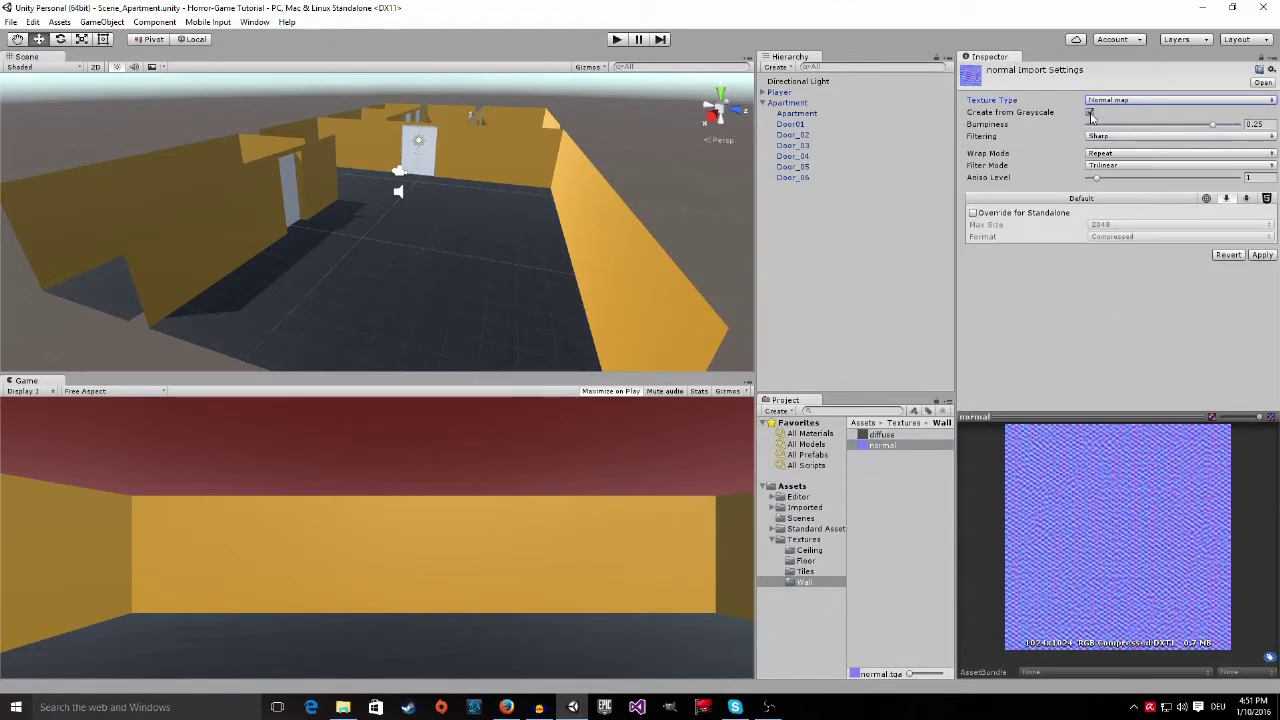
left_click(1089, 112)
left_click(1262, 232)
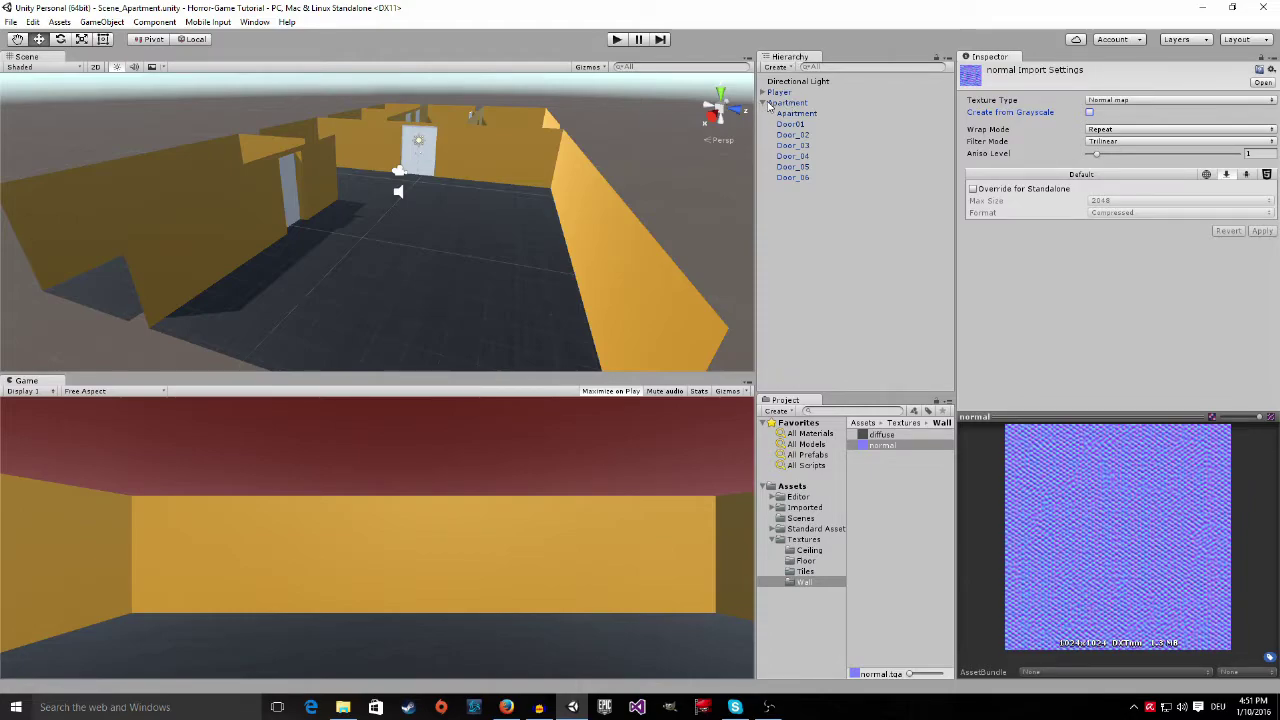
left_click(763, 103)
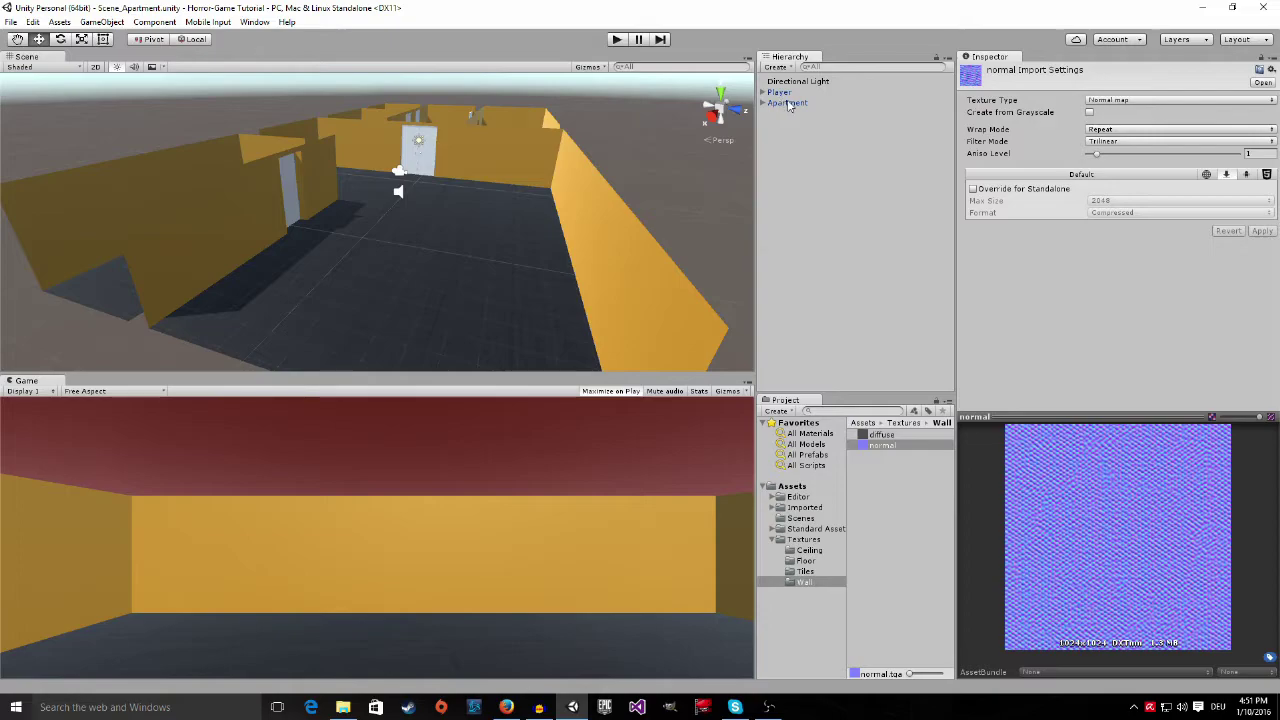
Select the Apartment mesh under the Apartment parent and expand its Floor material
left_click(788, 103)
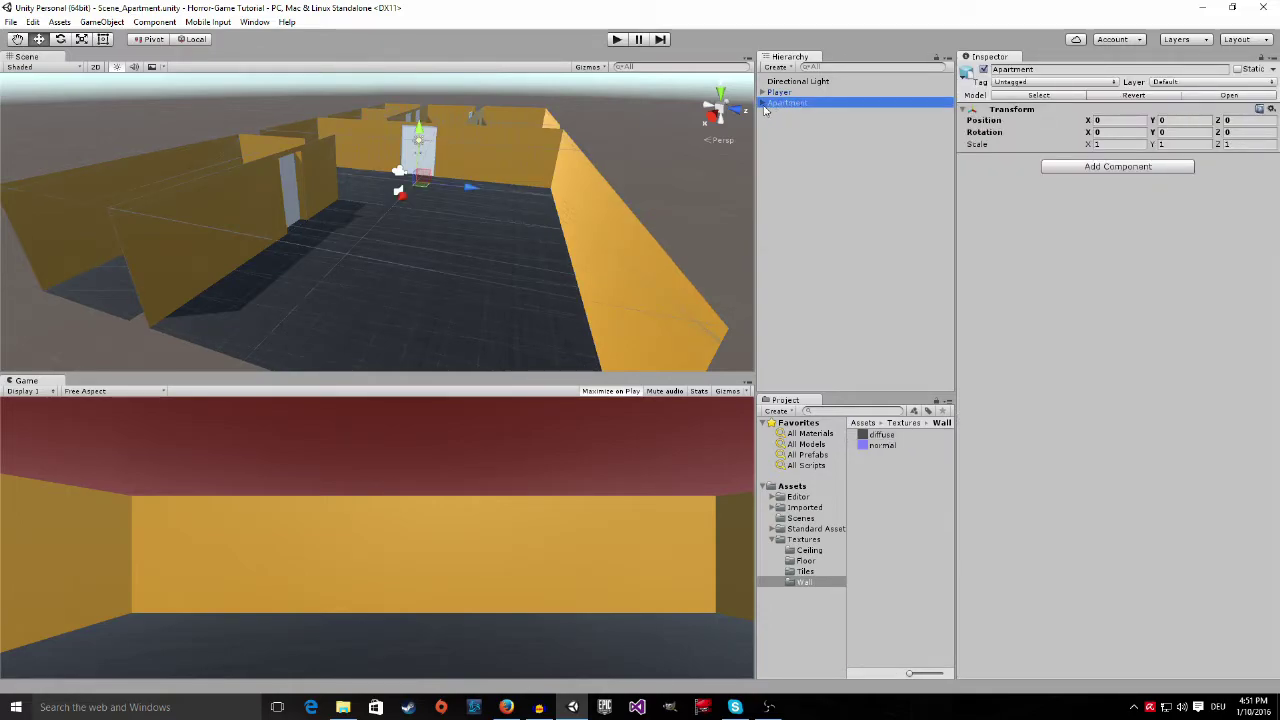
left_click(763, 104)
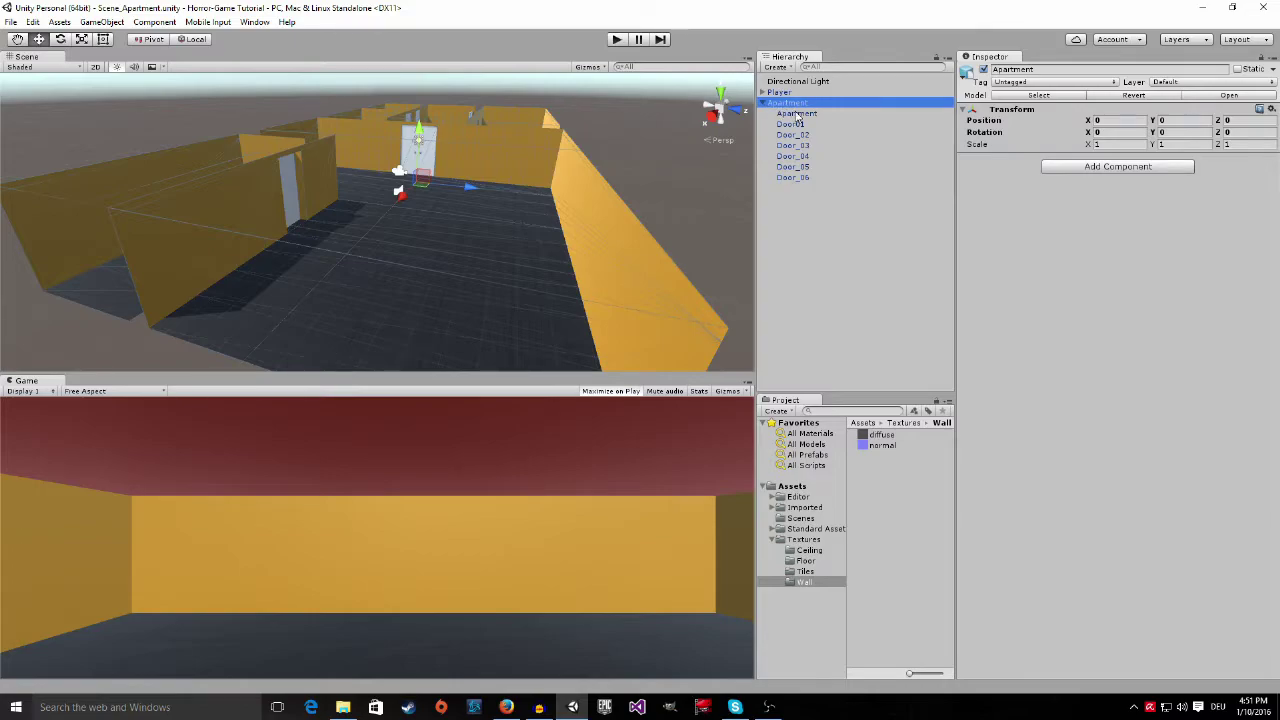
left_click(798, 115)
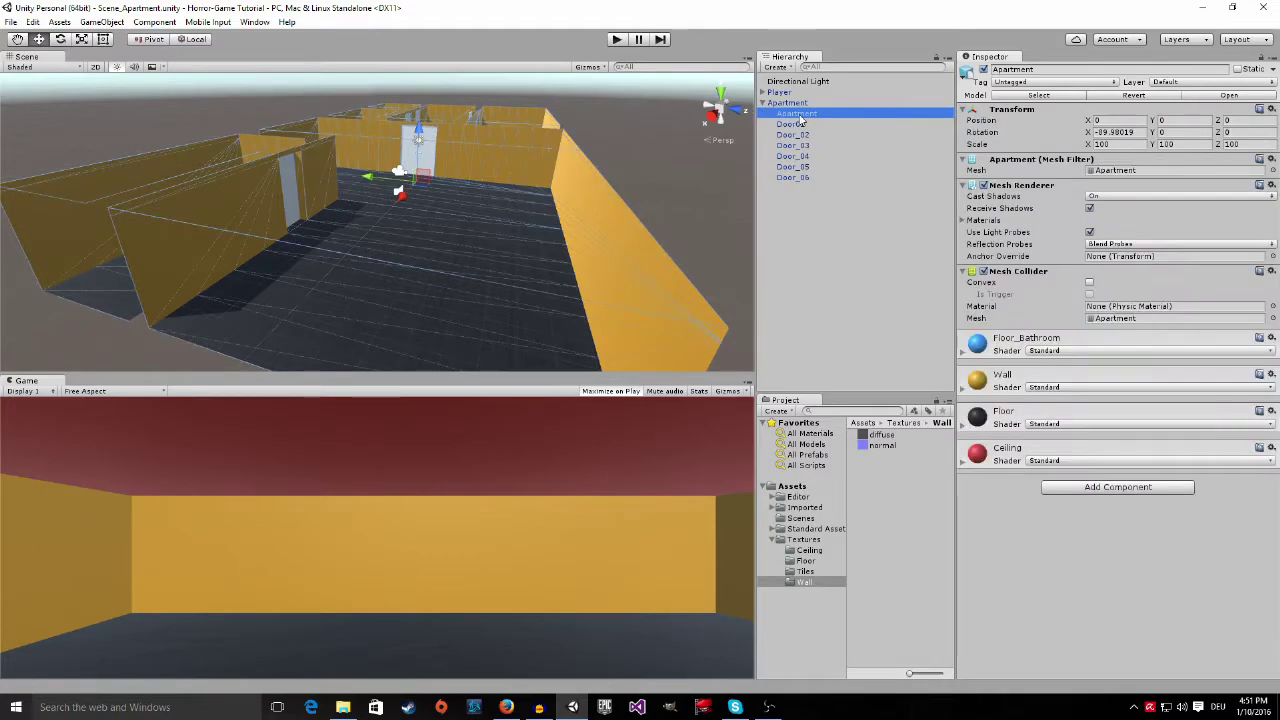
left_click(965, 426)
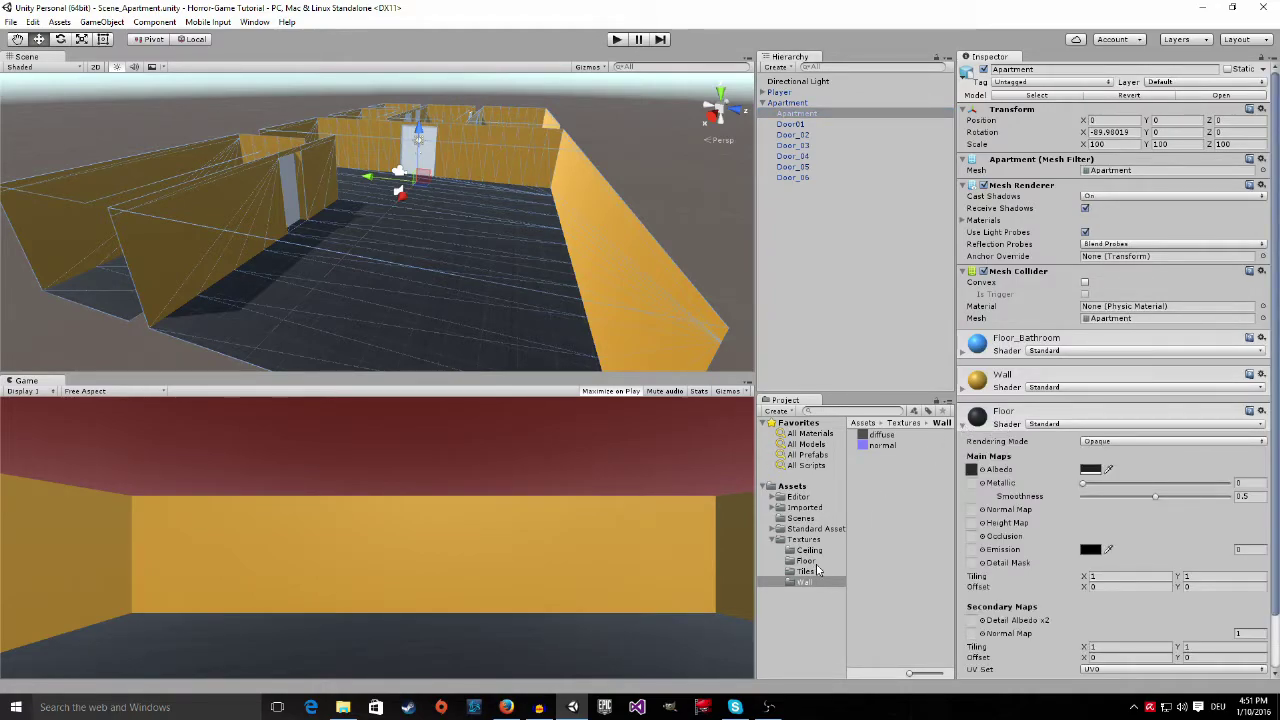
Assign the Floor folder's diffuse to Albedo and normal to the Normal Map
left_click(805, 561)
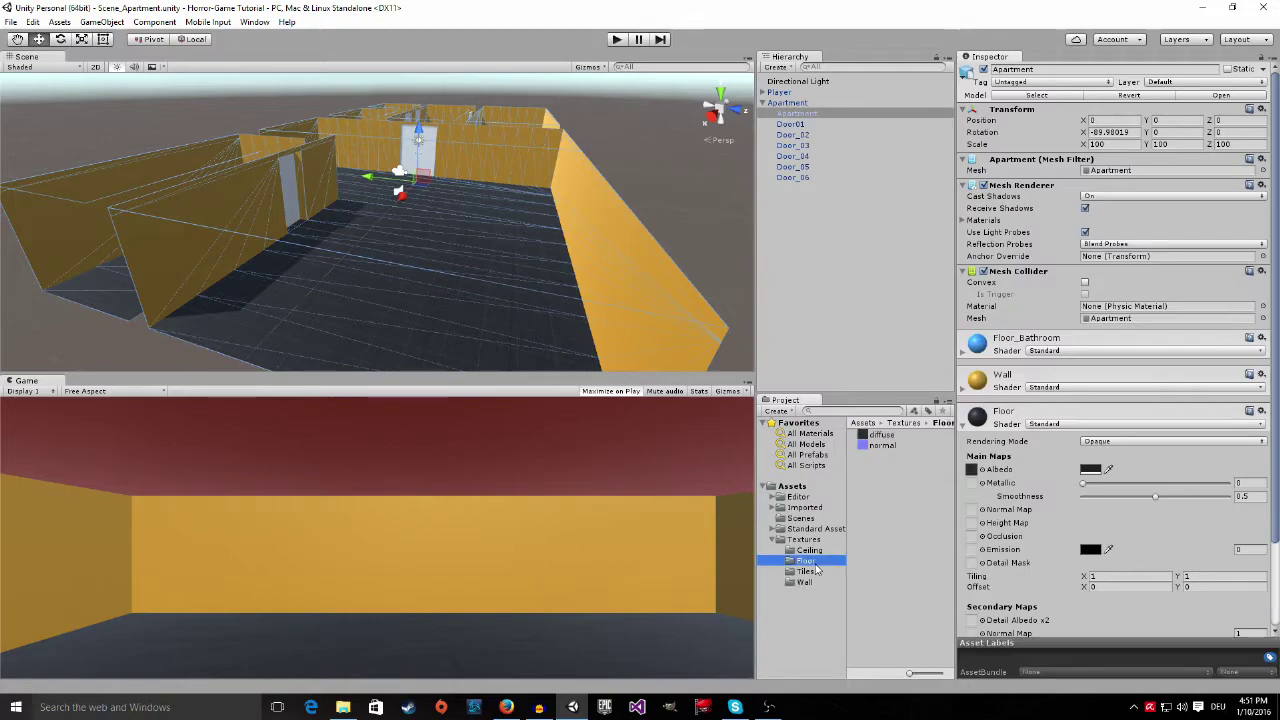
left_click(874, 436)
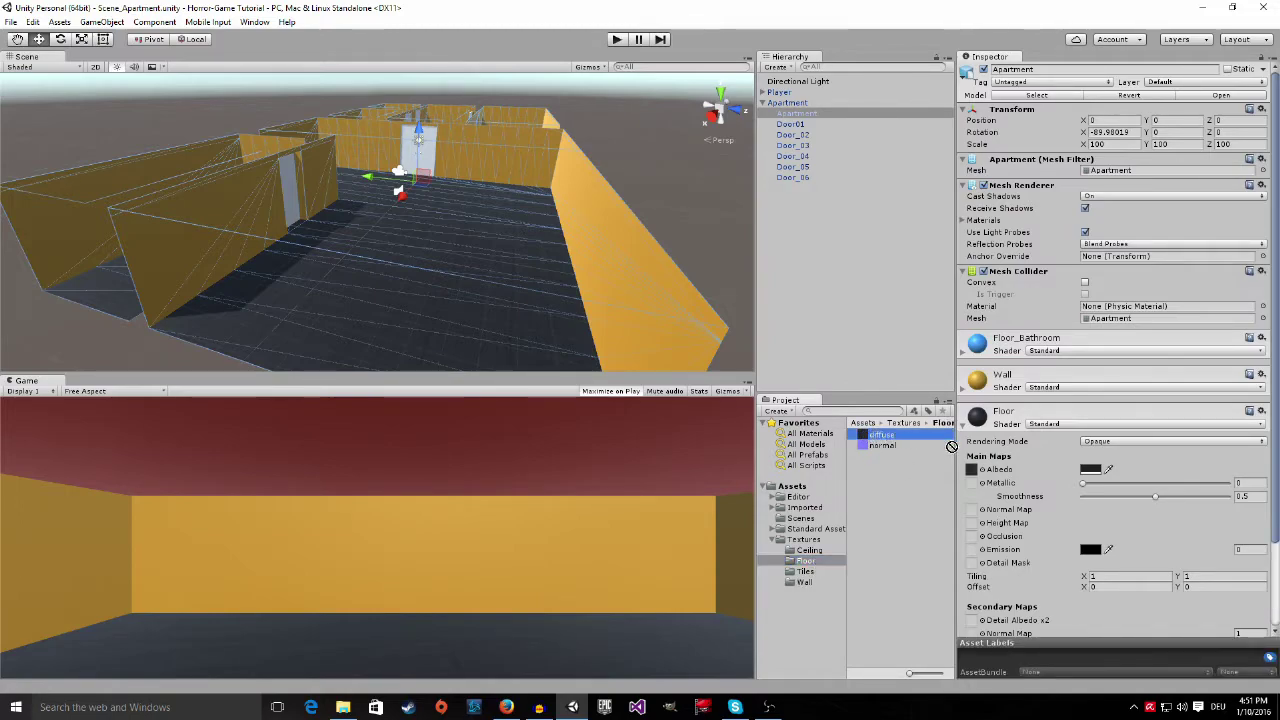
left_click_drag(951, 446, 973, 474)
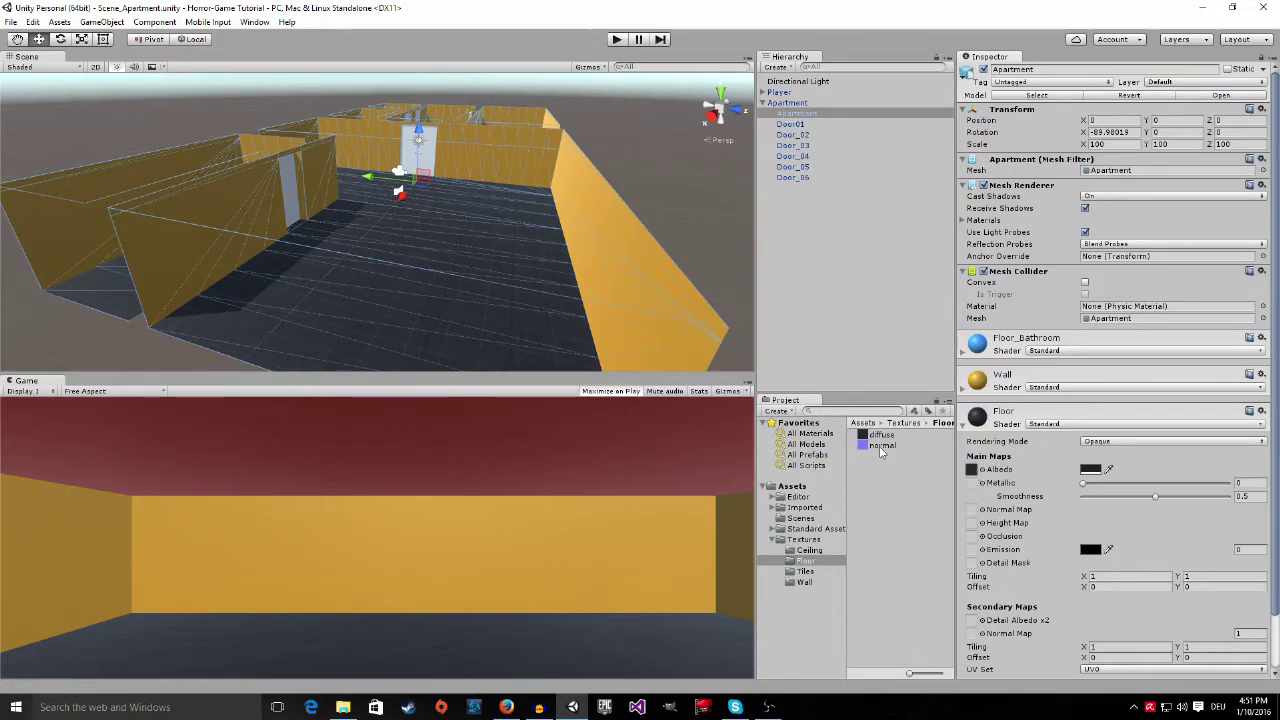
left_click_drag(879, 446, 970, 511)
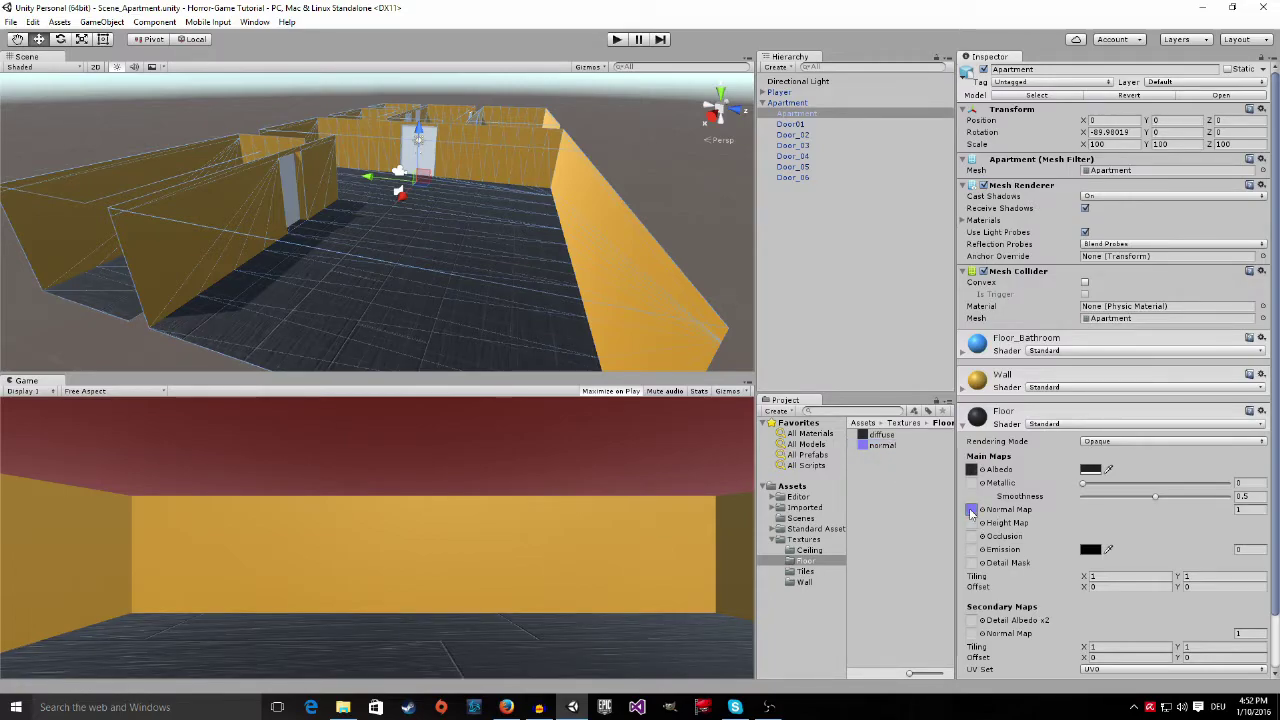
Set the Floor material's Albedo colour to pure white (FFFFFF)
left_click(1092, 470)
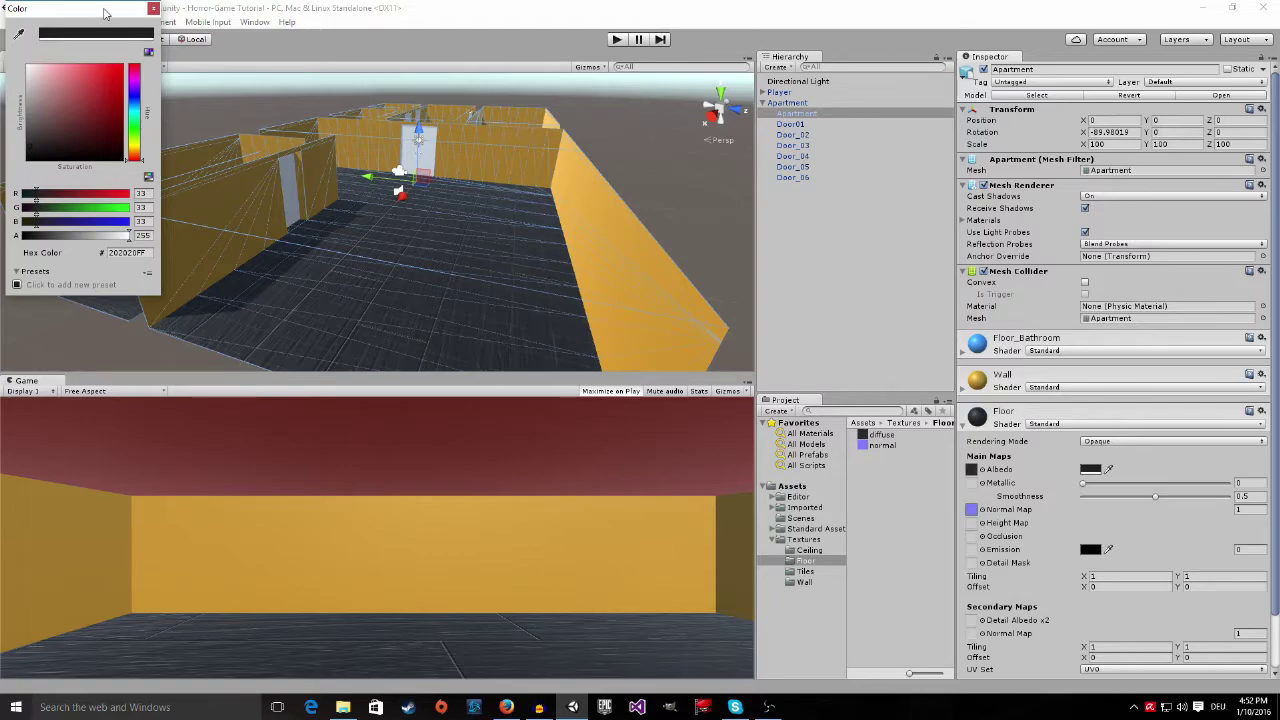
left_click_drag(103, 10, 355, 92)
left_click_drag(320, 172, 255, 129)
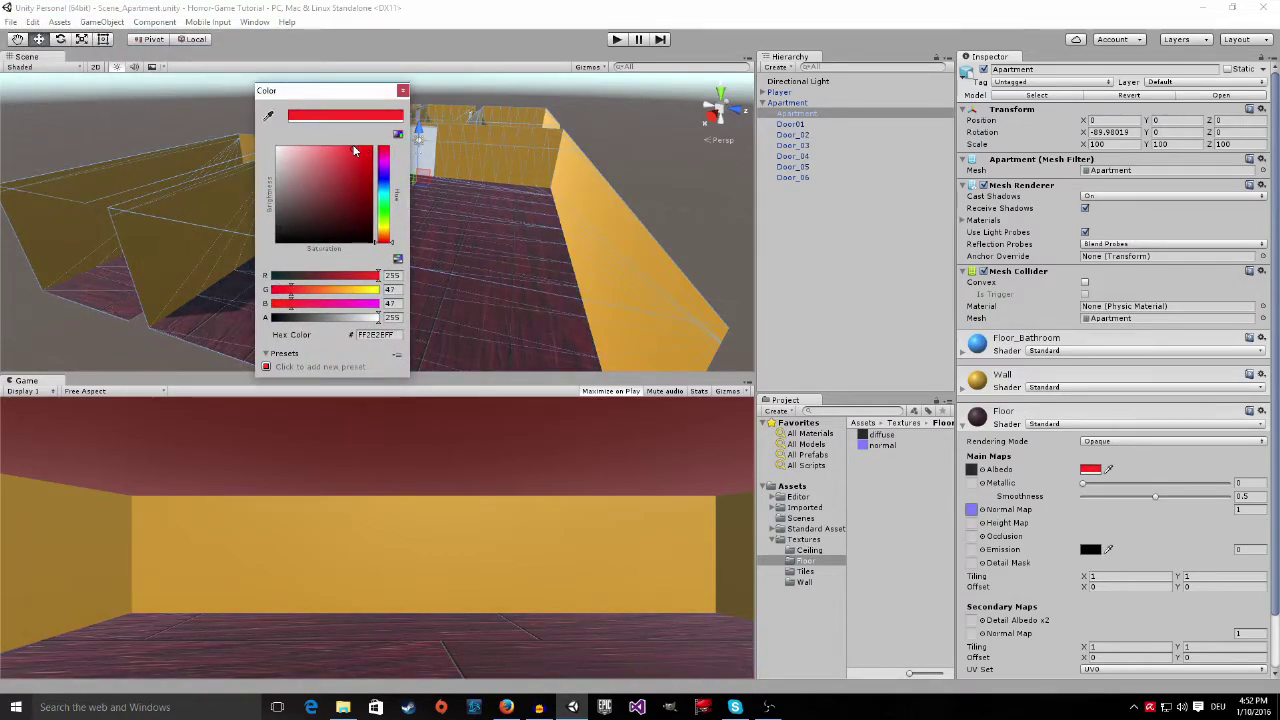
left_click(402, 91)
scroll(540, 297, "up", 10)
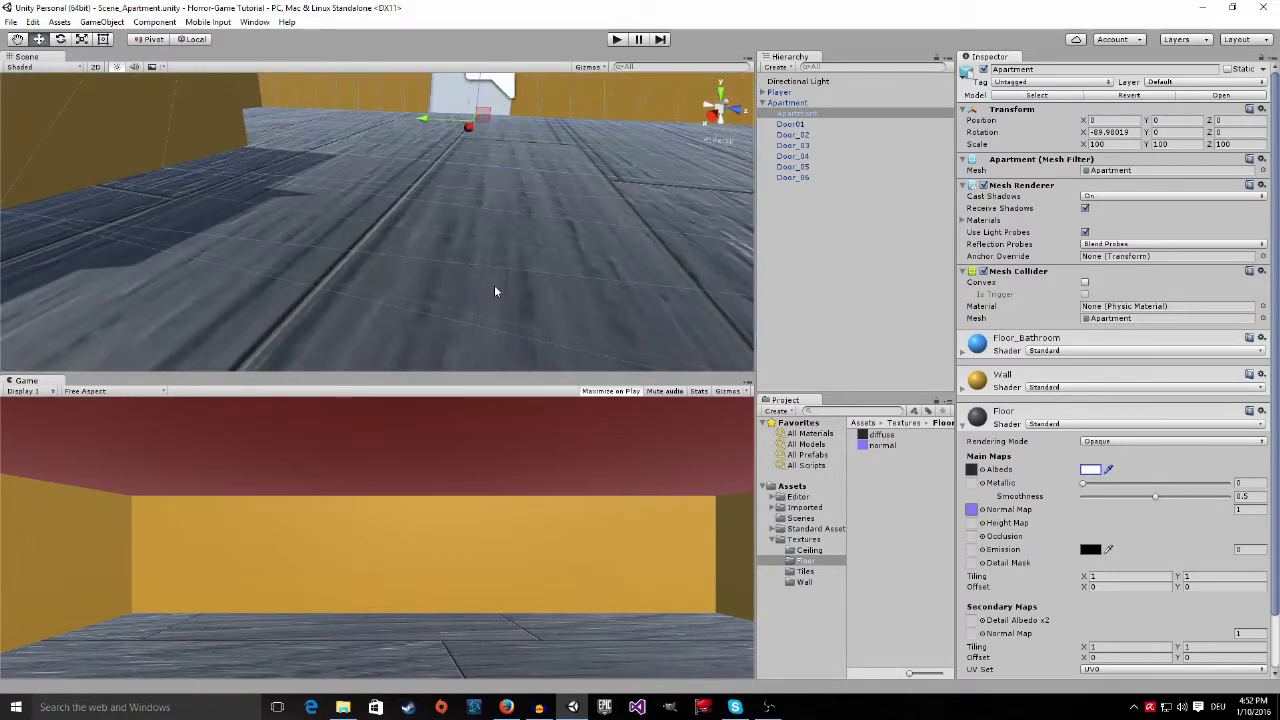
scroll(568, 312, "down", 3)
scroll(536, 310, "up", 5)
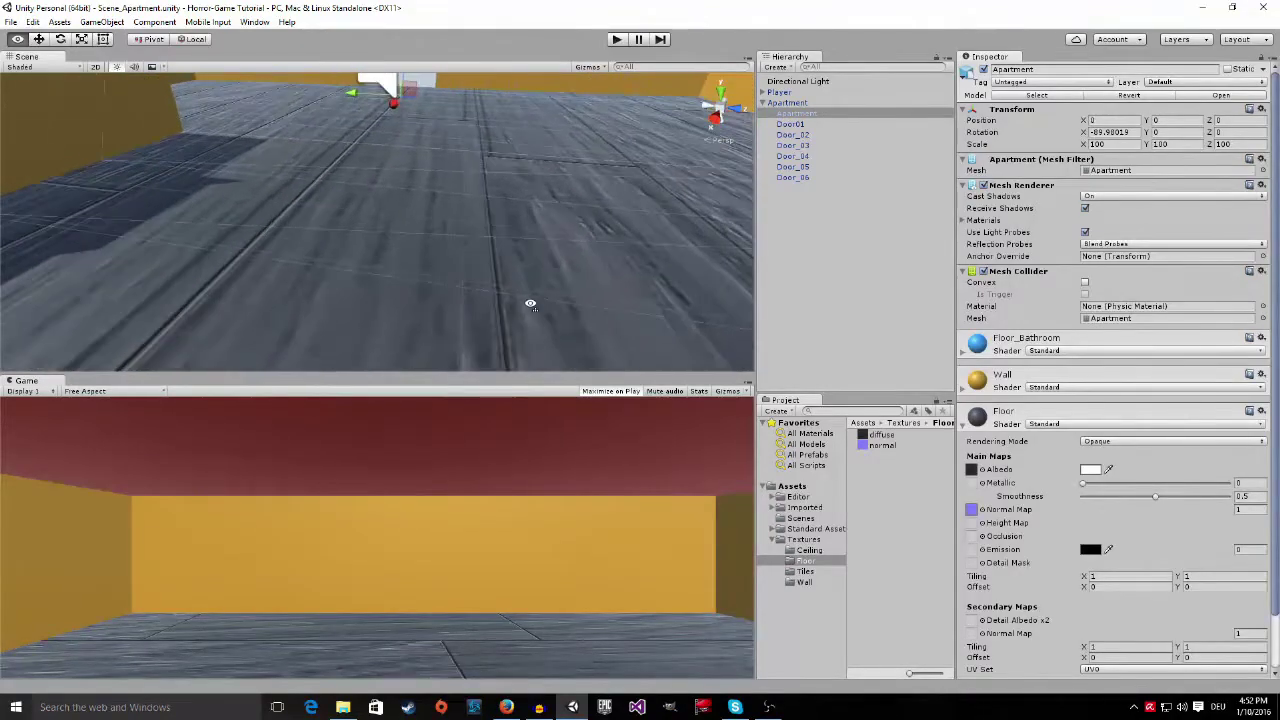
left_click(1090, 470)
left_click_drag(354, 189, 262, 136)
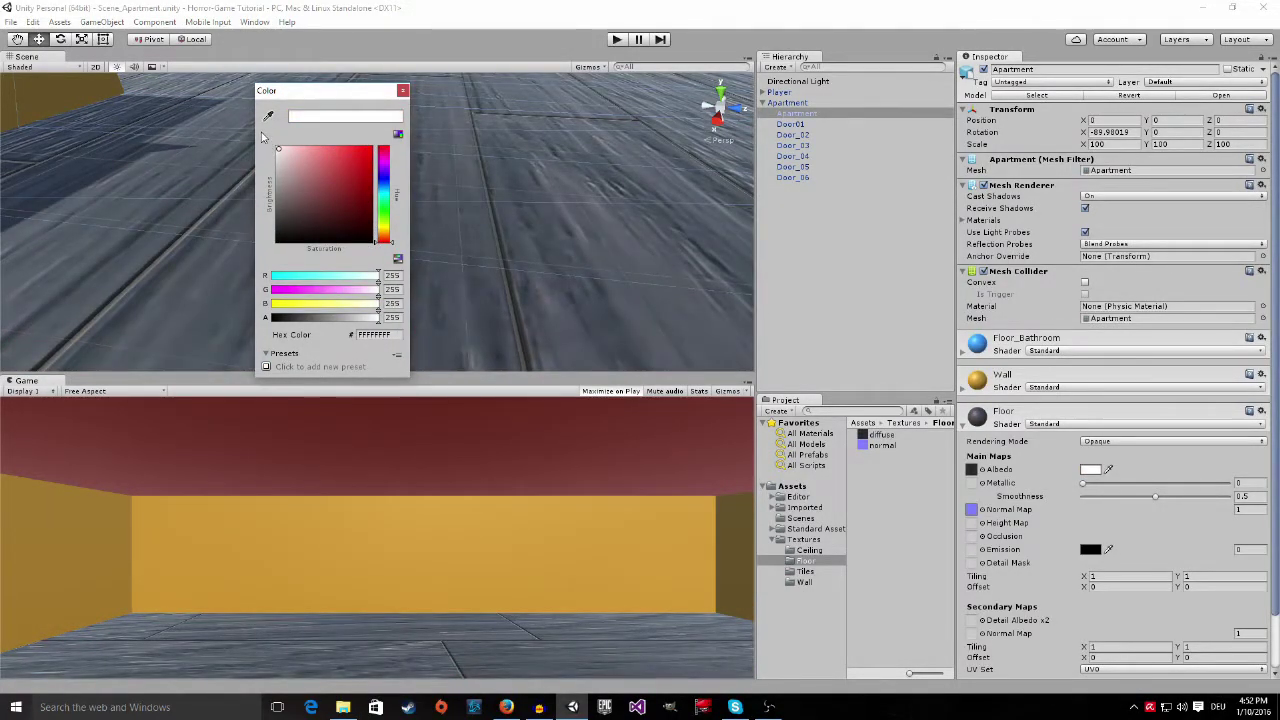
left_click_drag(306, 90, 402, 85)
left_click(373, 166)
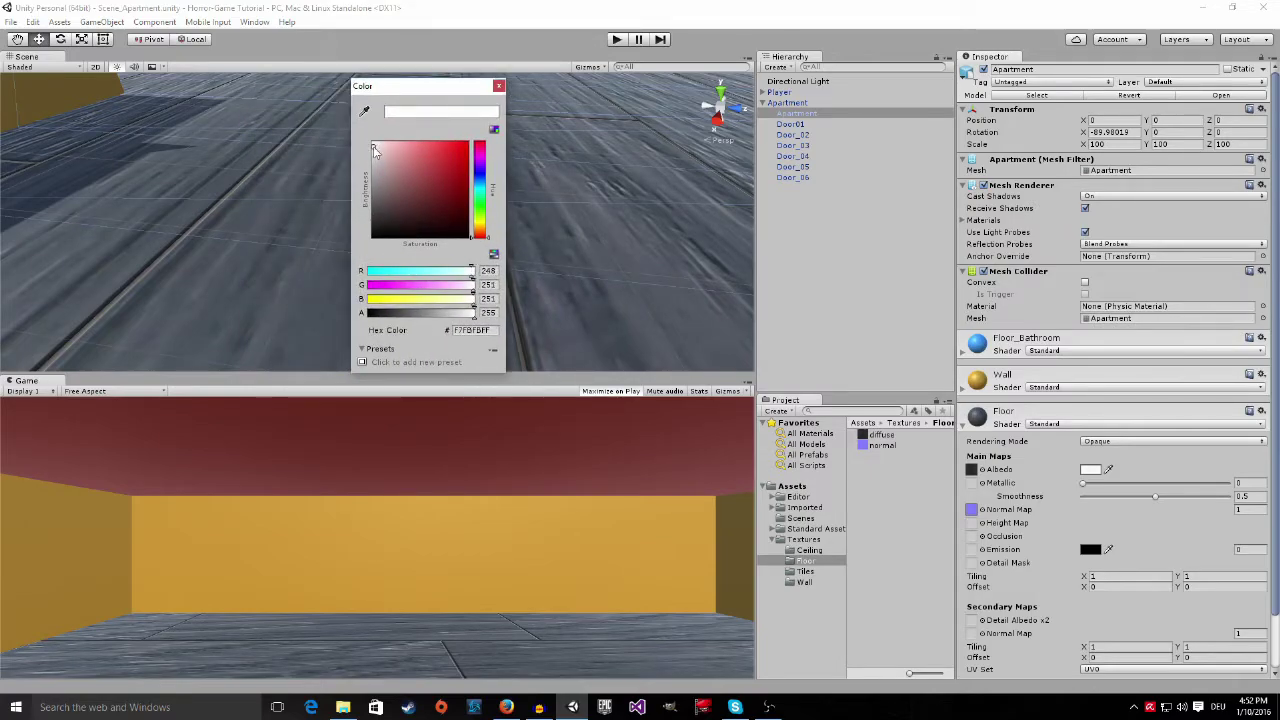
left_click_drag(368, 172, 492, 138)
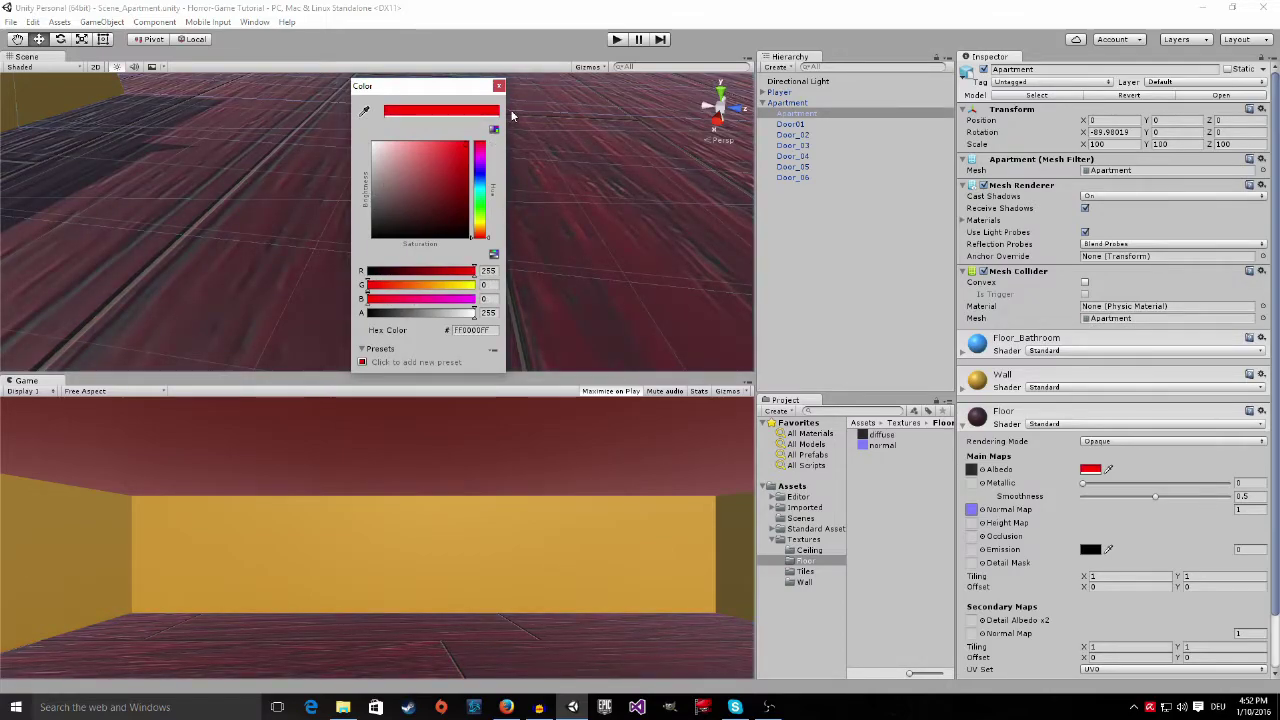
mouse_move(490, 142)
left_mouse_down()
mouse_move(409, 94)
mouse_move(321, 66)
left_mouse_up()
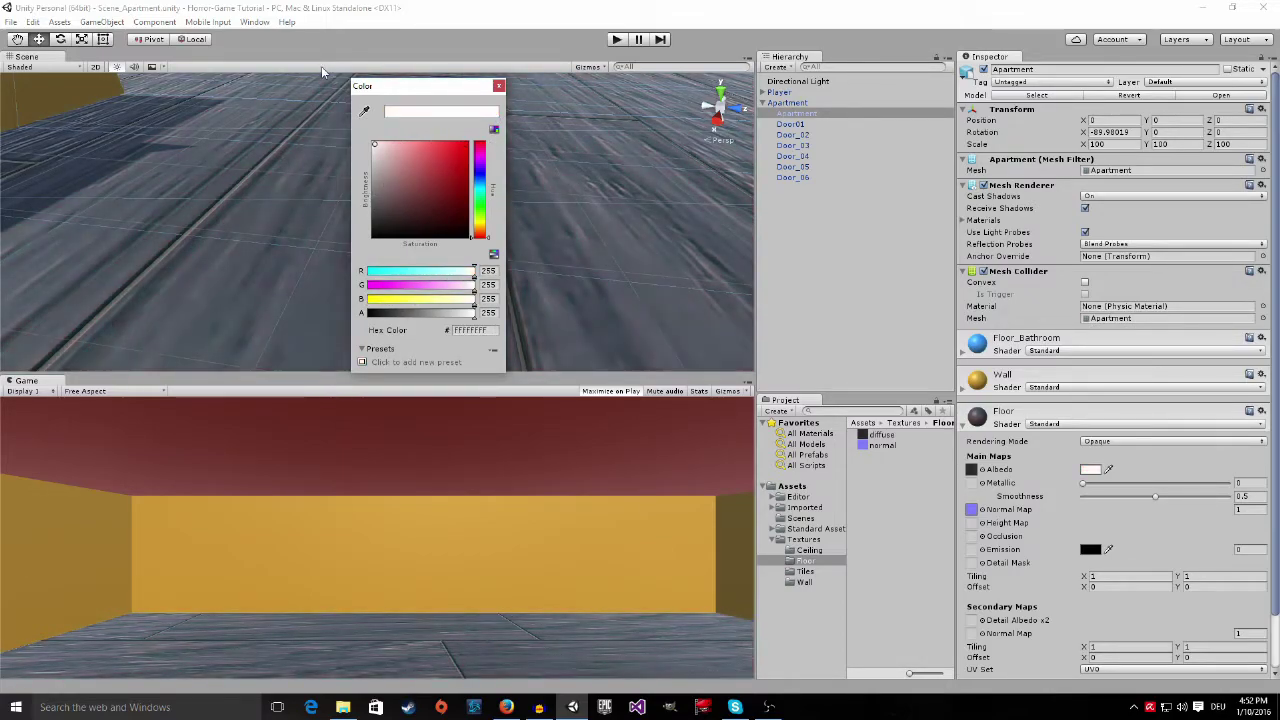
left_click(499, 87)
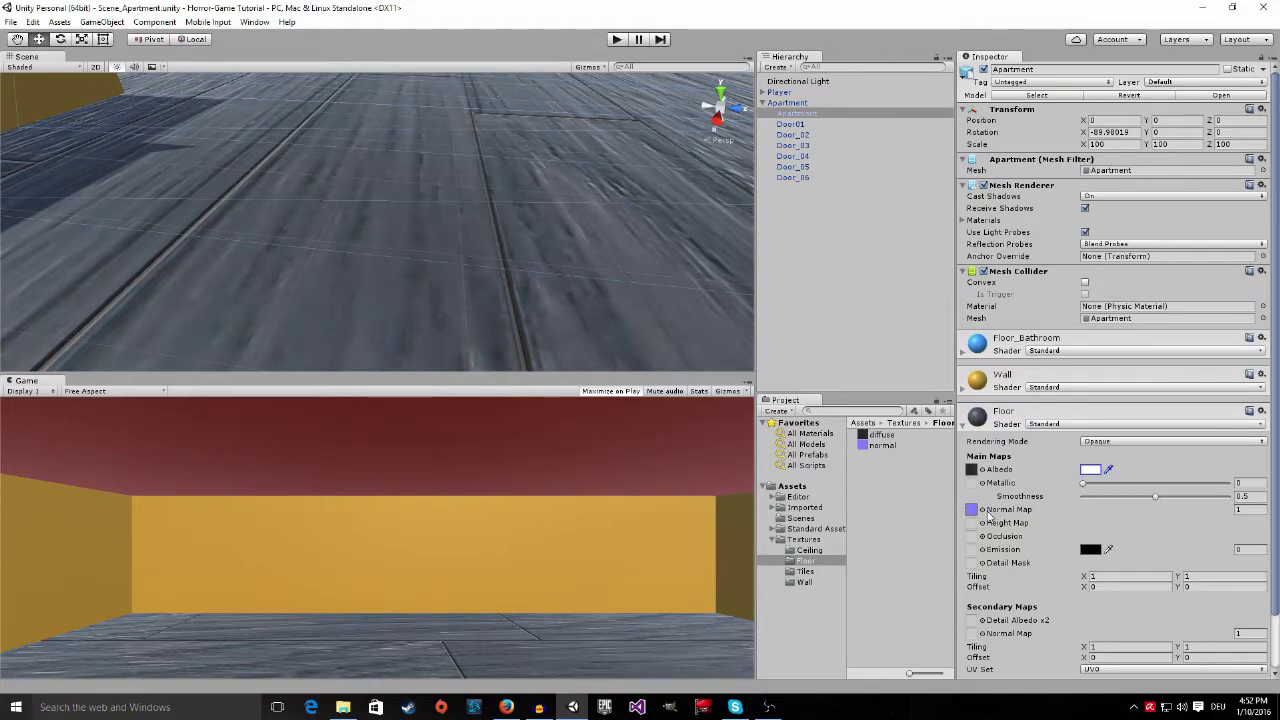
Clear and reassign the Floor normal texture as the material's Normal Map
left_click(983, 510)
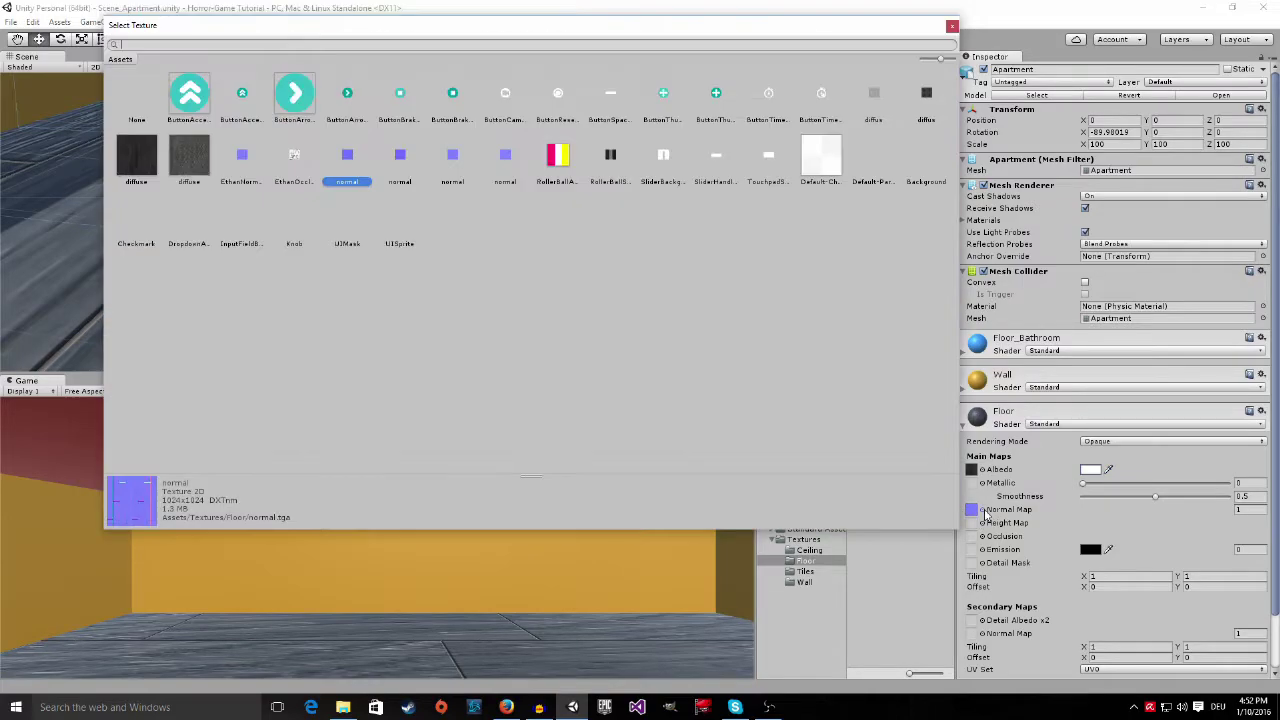
double_click(137, 96)
right_click_drag(604, 237, 514, 177)
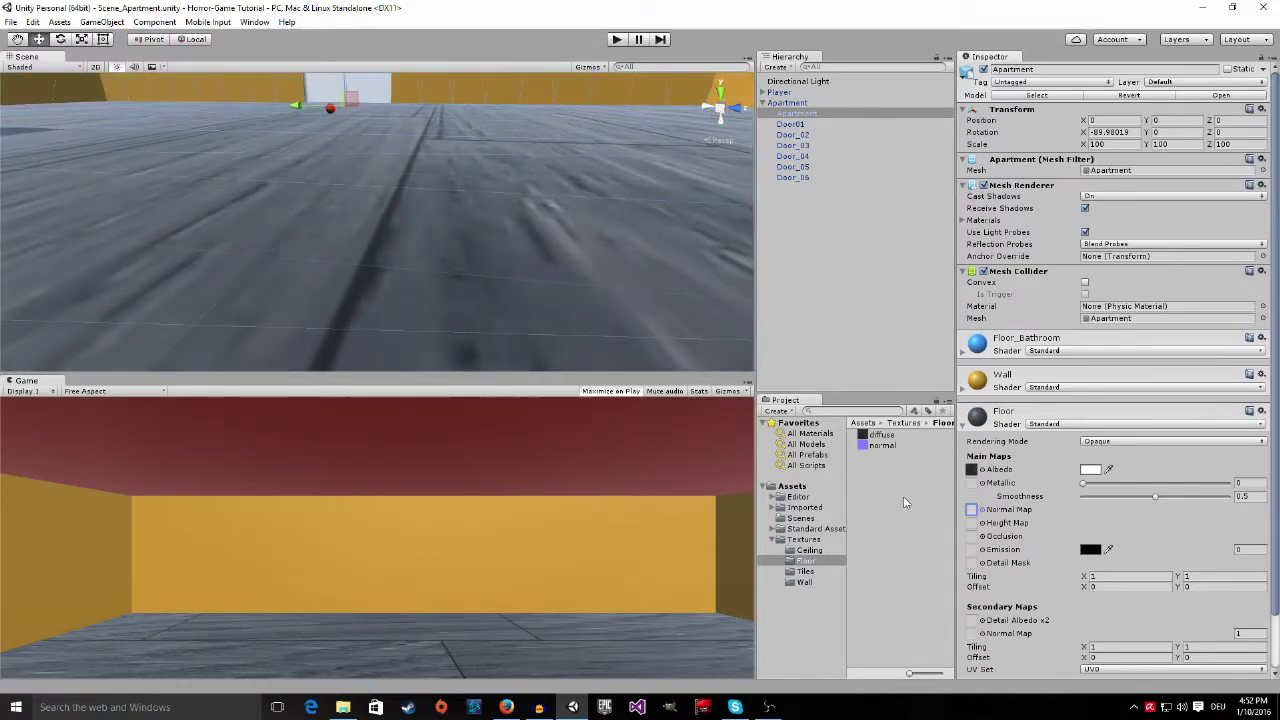
left_click(866, 447)
left_click_drag(905, 483, 971, 510)
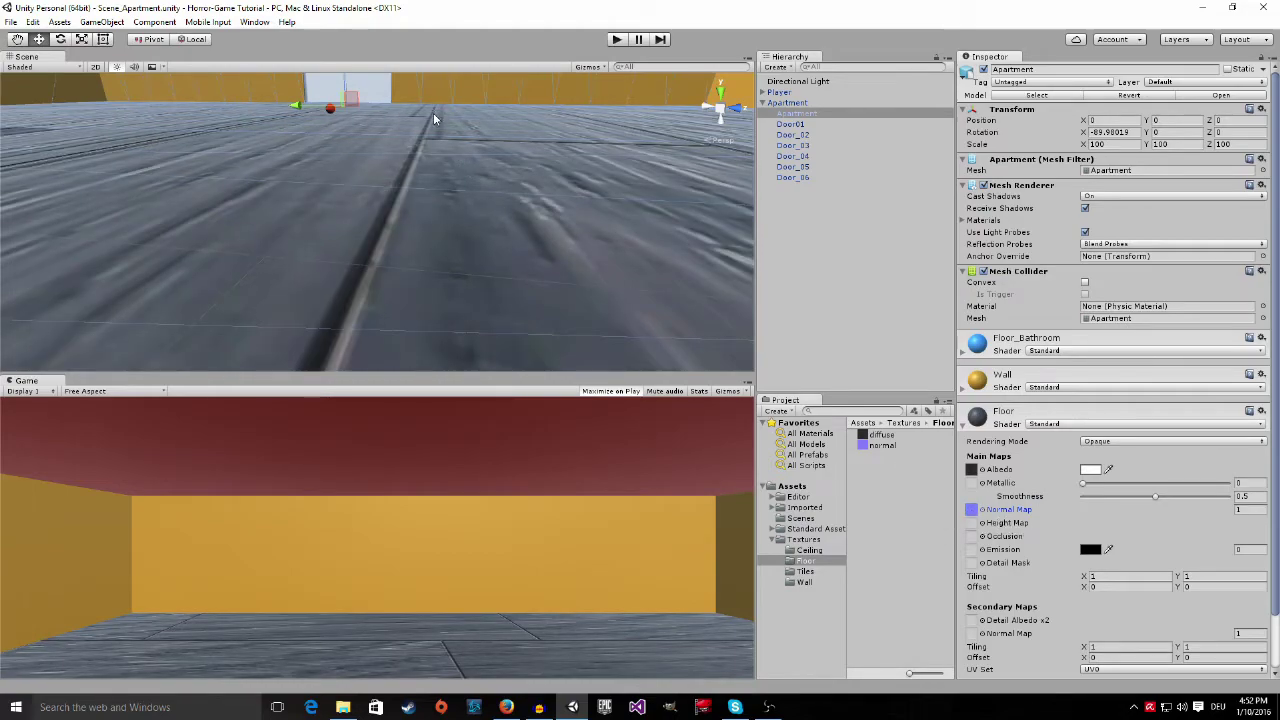
Lower the Floor material's Smoothness from 0.5 to 0
mouse_move(371, 320)
right_mouse_down()
mouse_move(371, 271)
mouse_move(406, 280)
mouse_move(451, 266)
mouse_move(345, 265)
mouse_move(360, 329)
mouse_move(368, 310)
right_mouse_up()
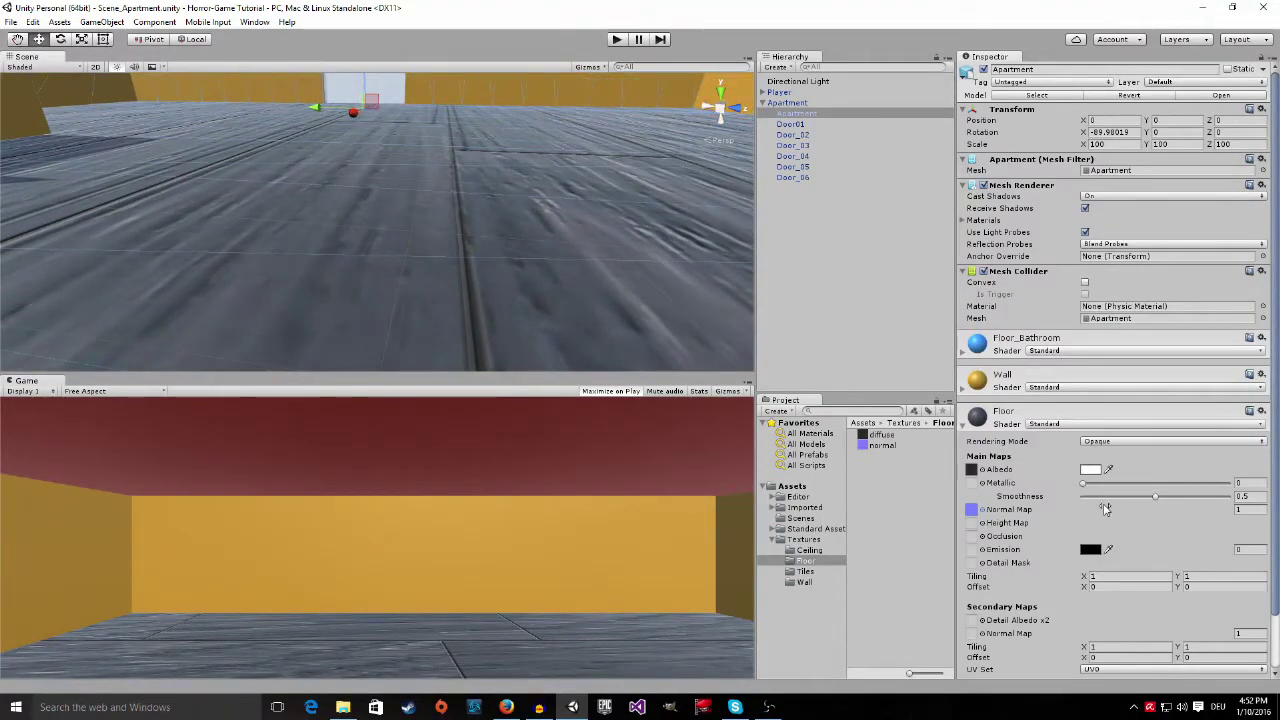
scroll(1095, 448, "down", 3)
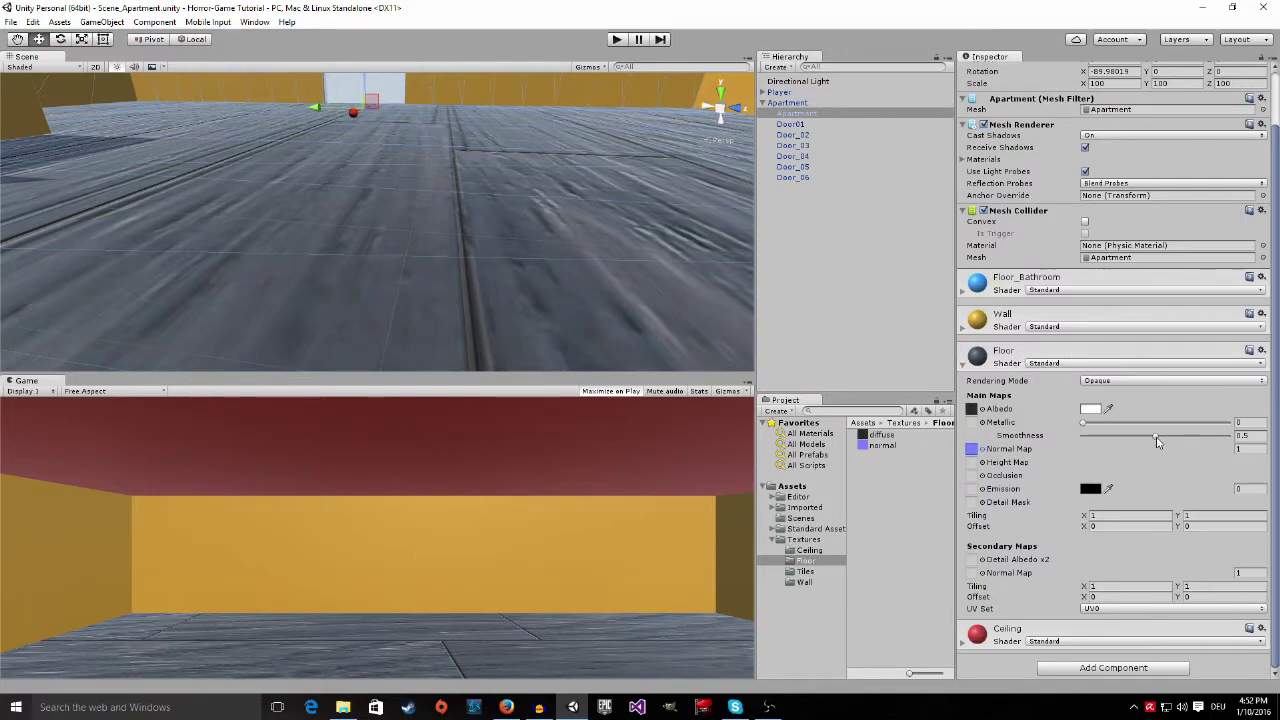
left_click_drag(1157, 438, 1100, 451)
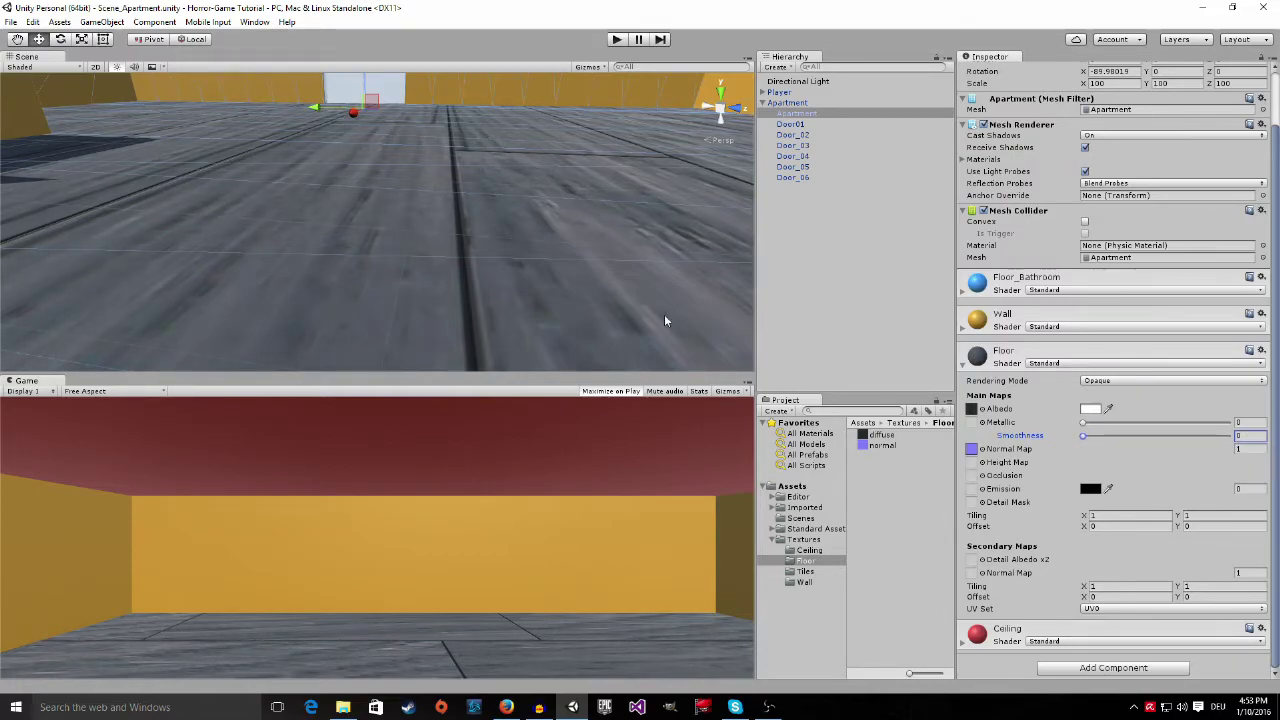
left_click_drag(594, 320, 606, 294, "alt")
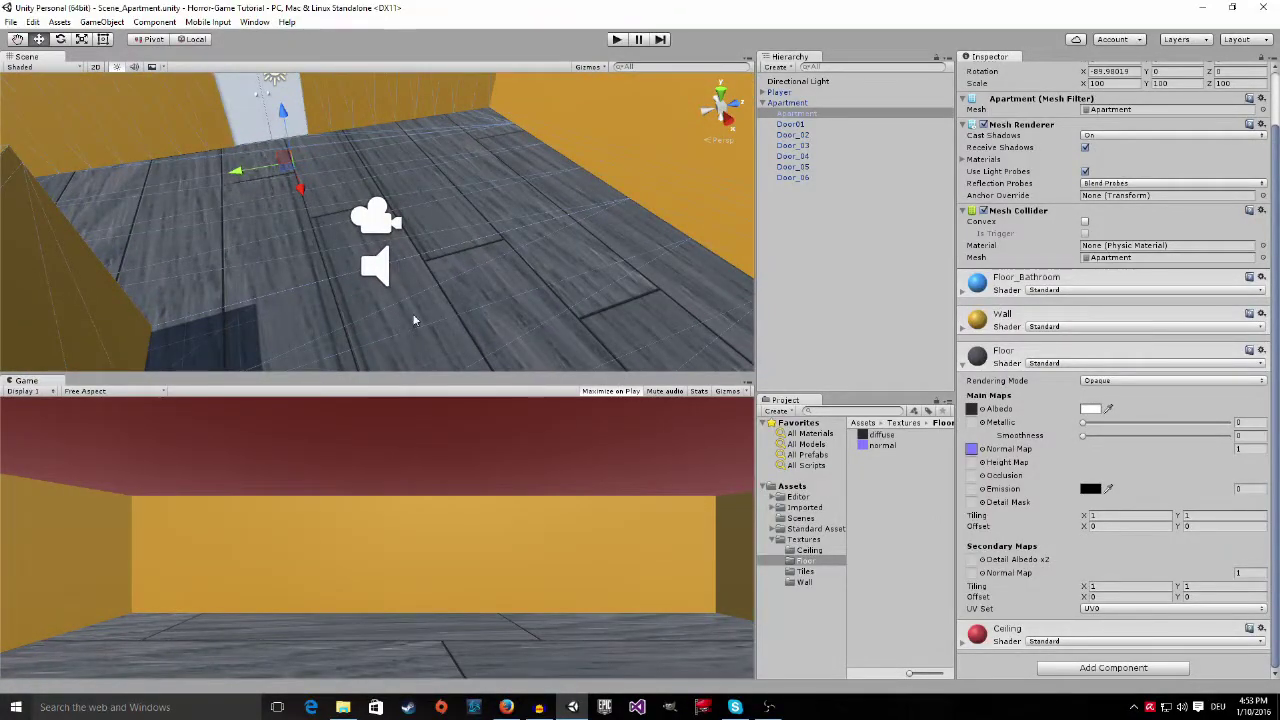
Set the Floor material's Tiling X and Y to 3, check the denser planks, then collapse it
left_click_drag(414, 314, 435, 207, "alt")
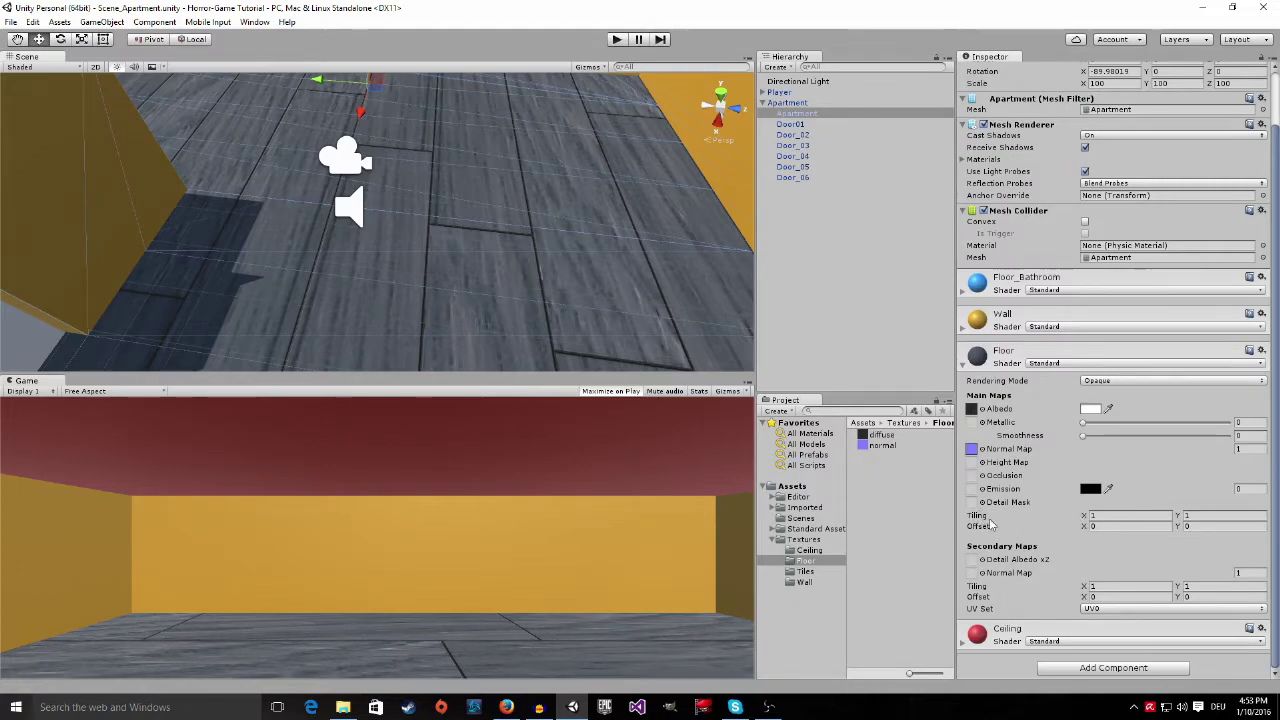
left_click(1097, 517)
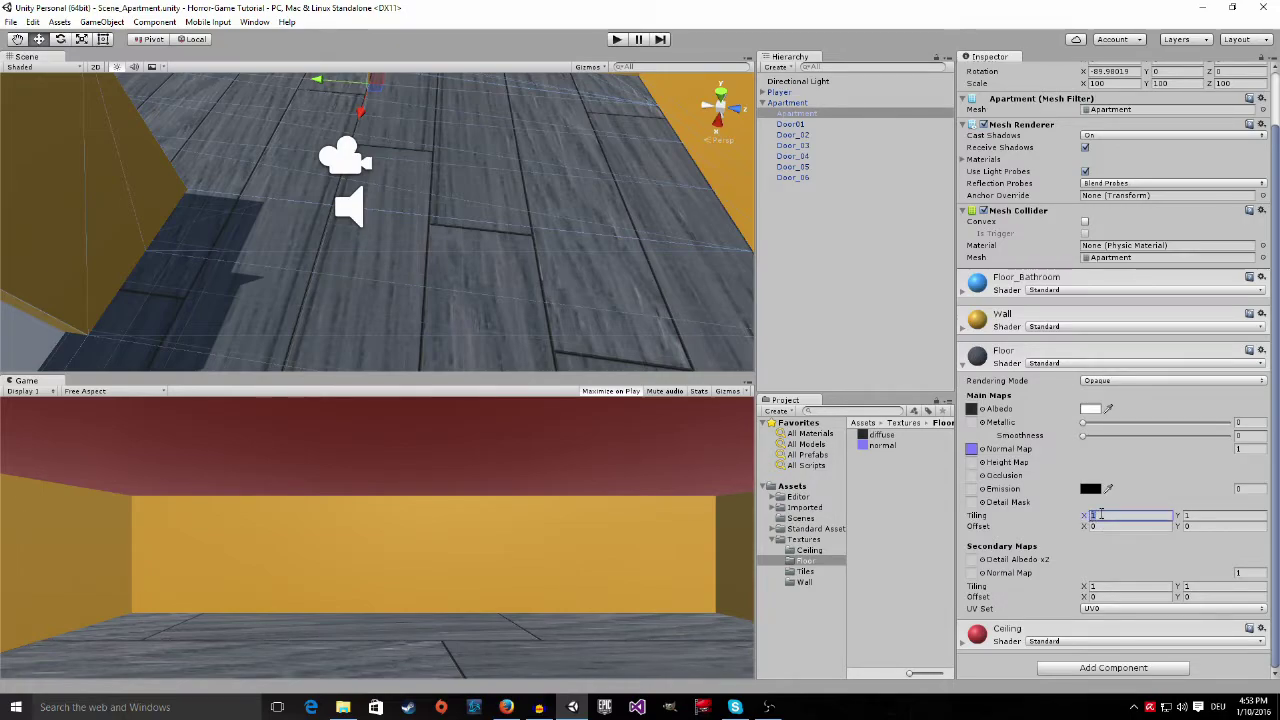
type("3")
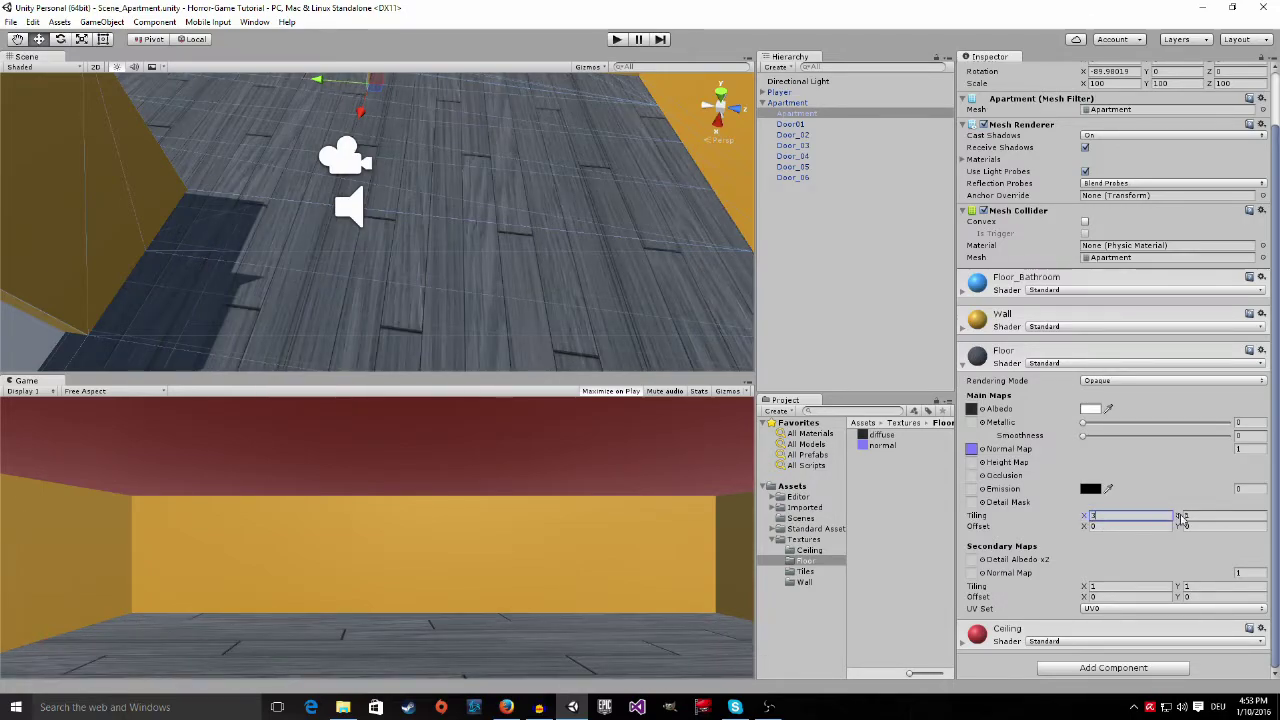
left_click(1195, 515)
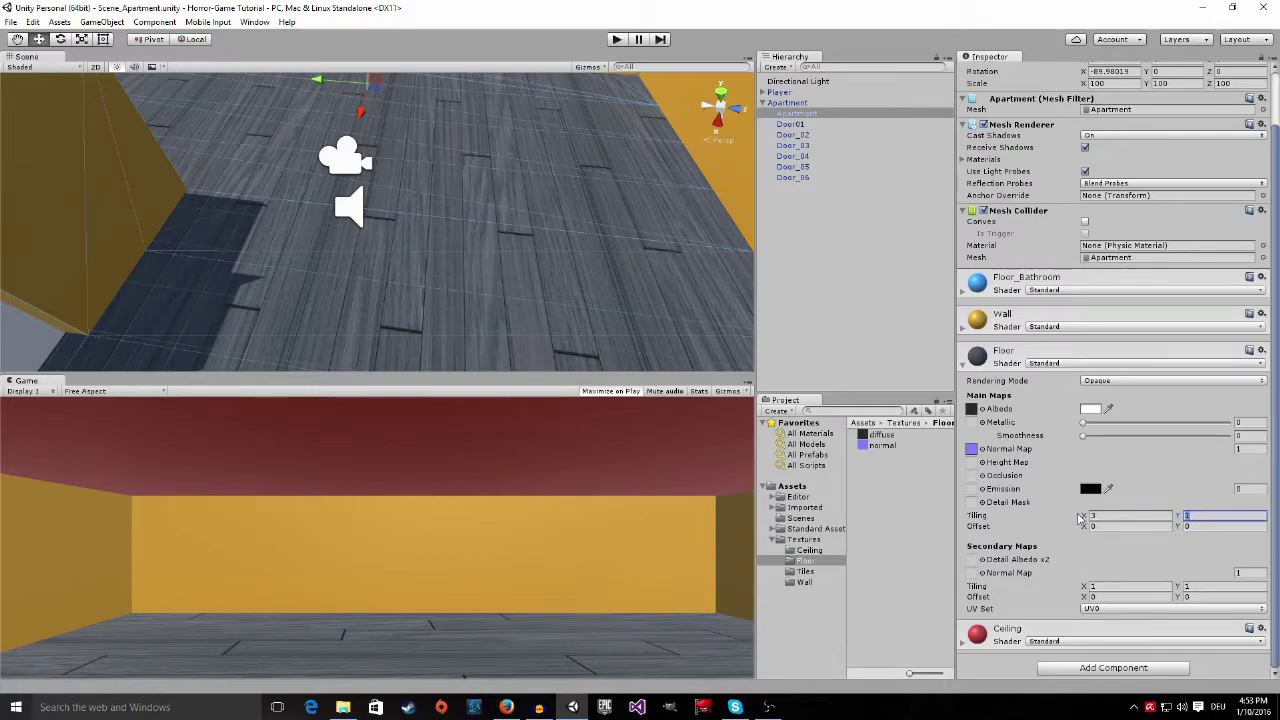
type("3")
left_click_drag(737, 351, 300, 191, "alt")
middle_click_drag(300, 191, 488, 236)
scroll(488, 236, "up", 3)
left_click_drag(480, 243, 750, 252, "alt")
left_click_drag(1150, 255, 426, 196, "alt")
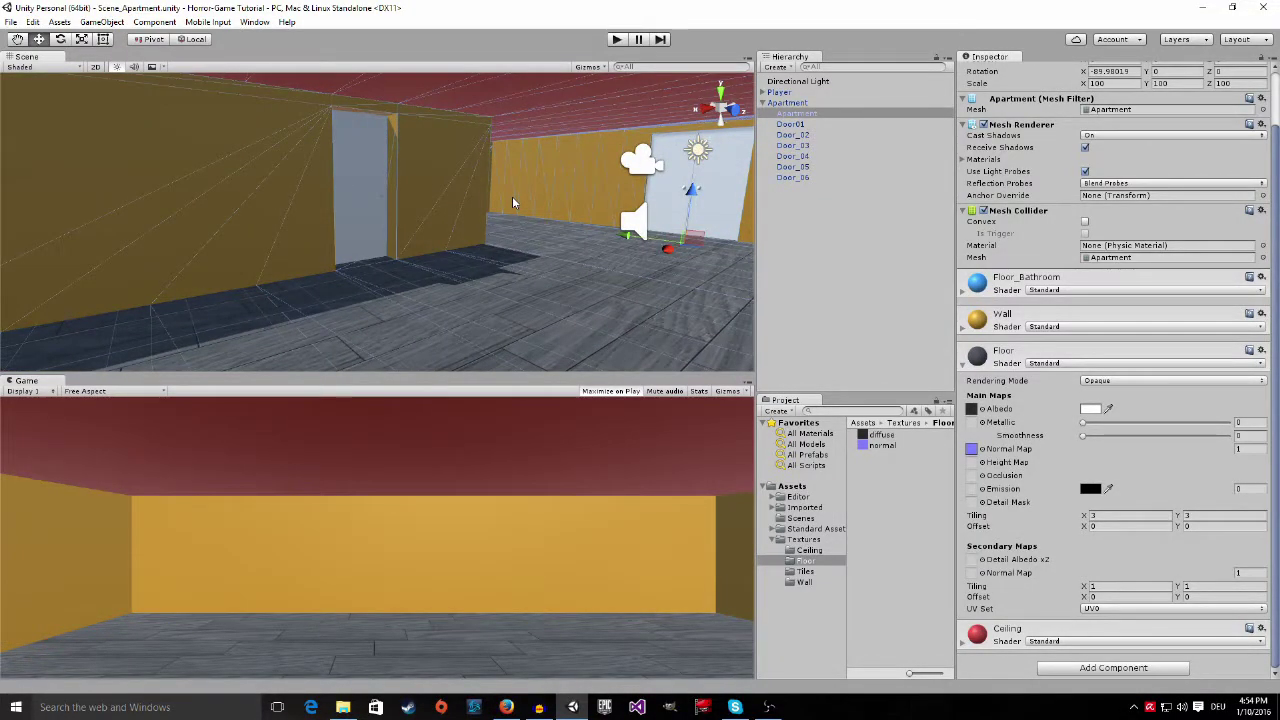
left_click(966, 366)
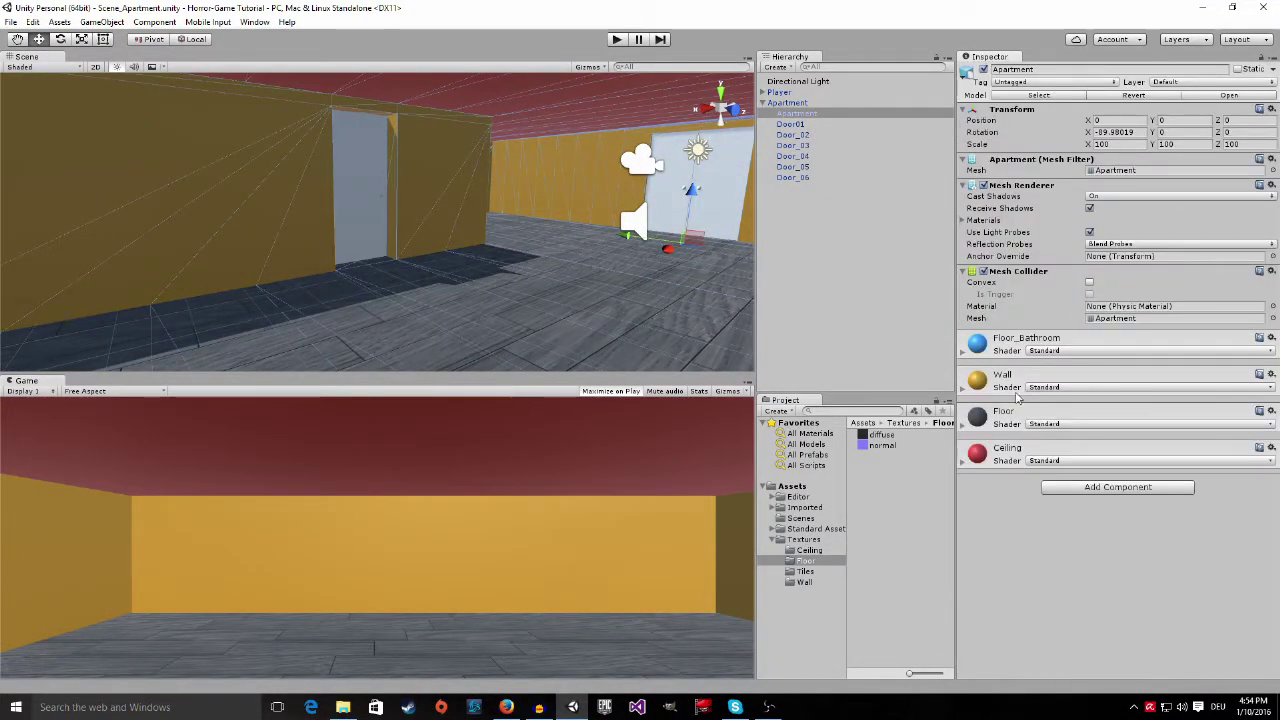
Assign the Wall folder's diffuse to Albedo and normal to the Wall material's Normal Map
left_click(966, 390)
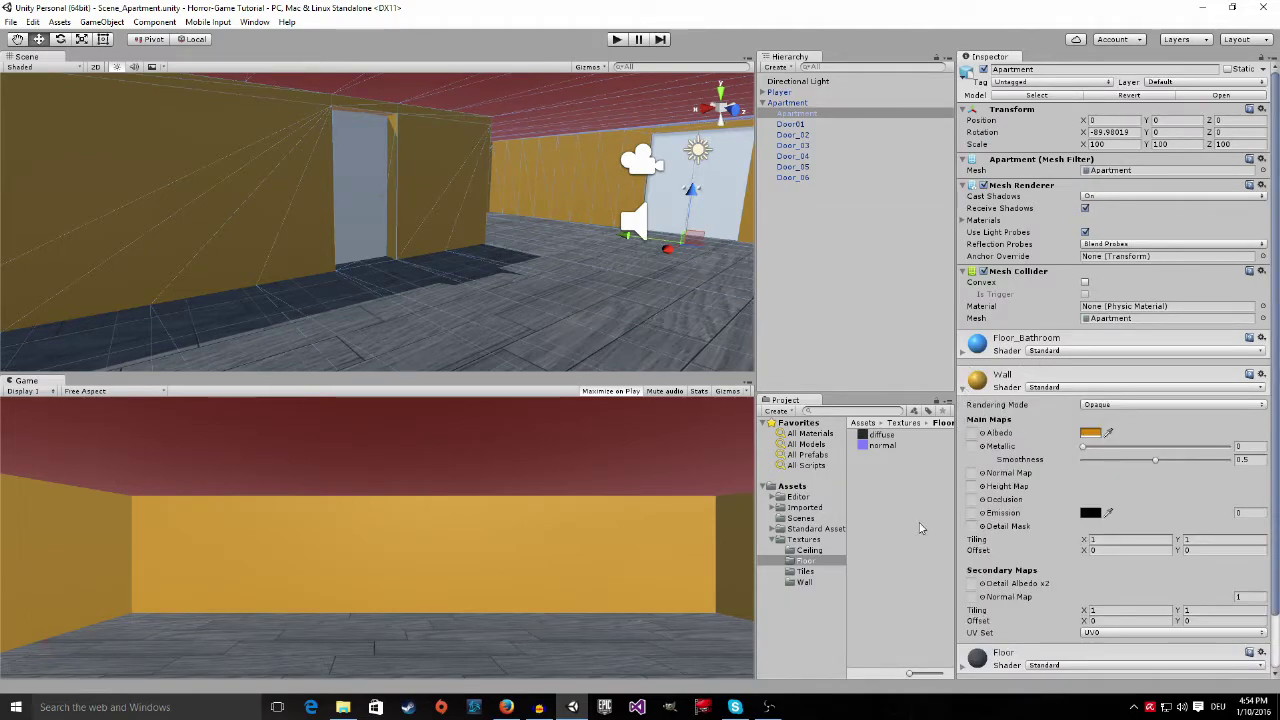
left_click(804, 583)
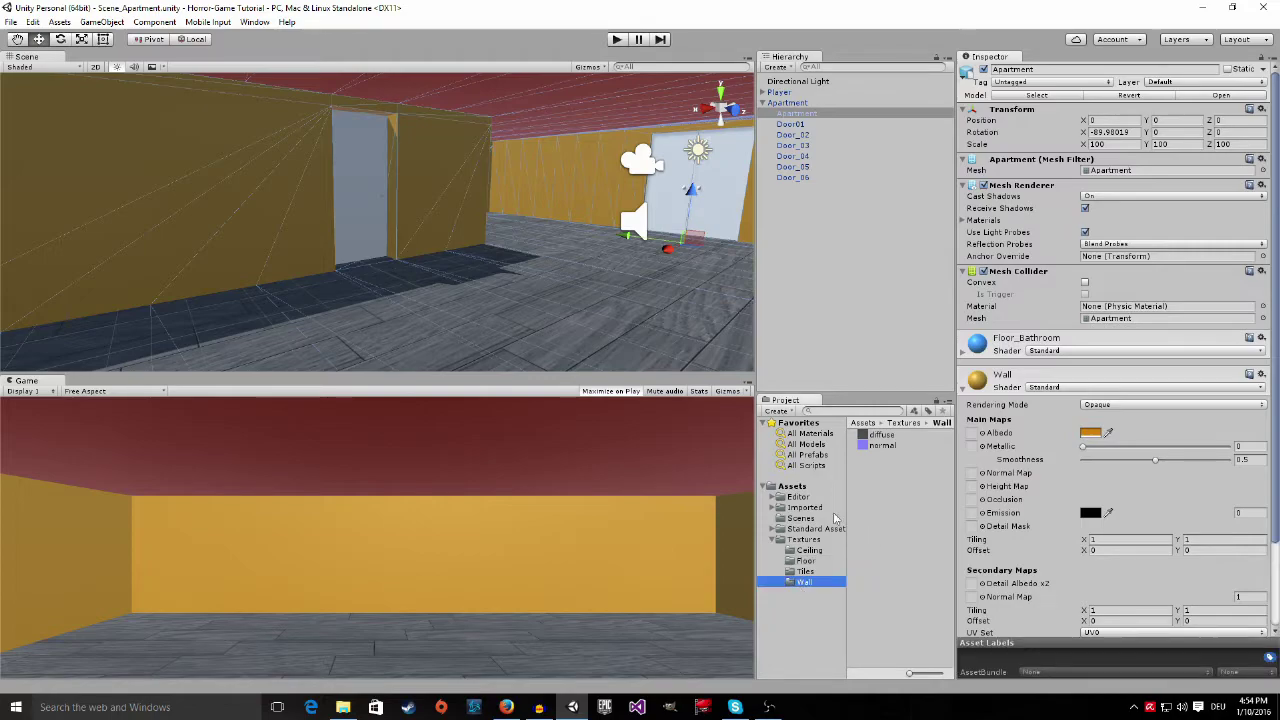
left_click_drag(869, 434, 973, 434)
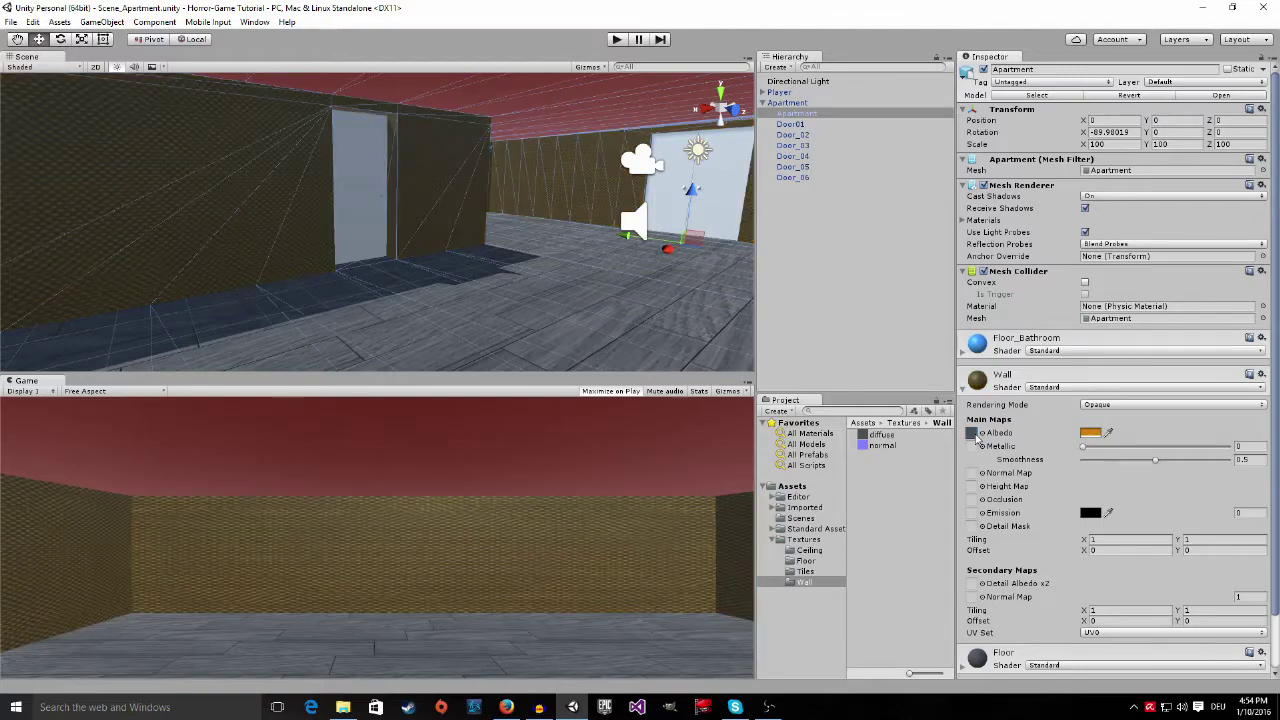
left_click(878, 447)
left_click_drag(908, 458, 972, 474)
Change the Wall material's Albedo tint from orange to white
left_click(1090, 432)
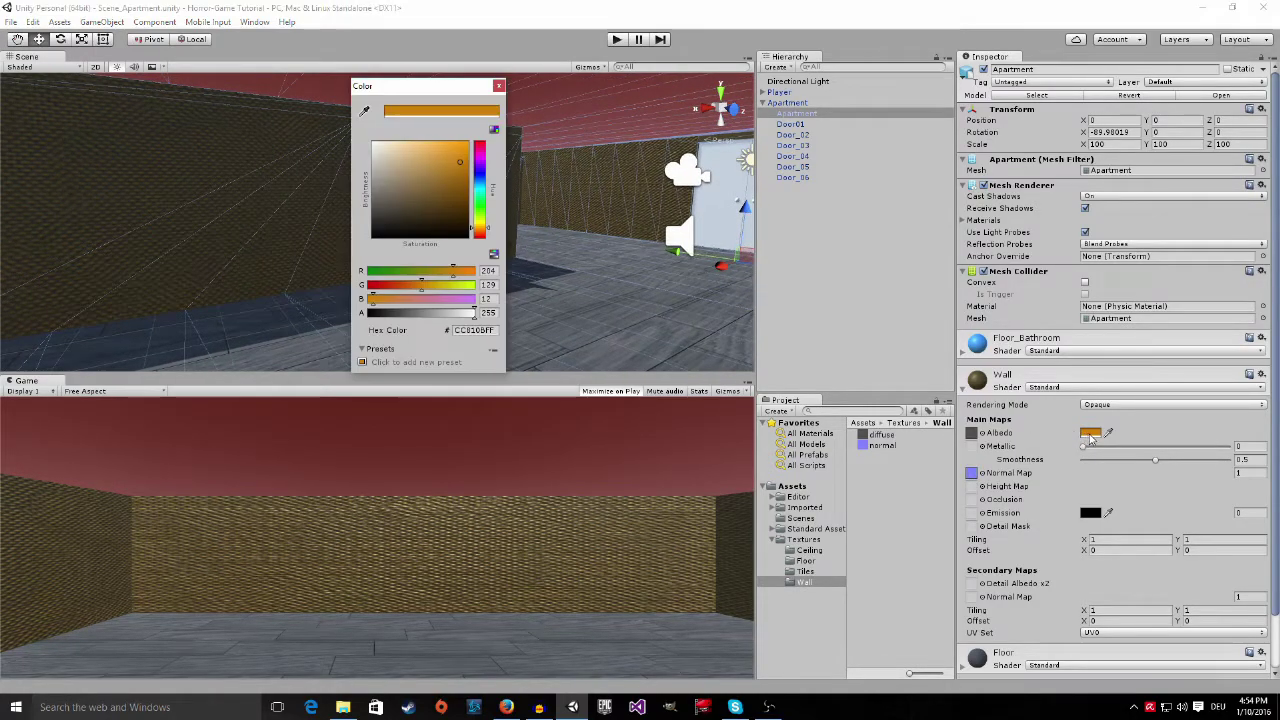
left_click_drag(424, 190, 362, 116)
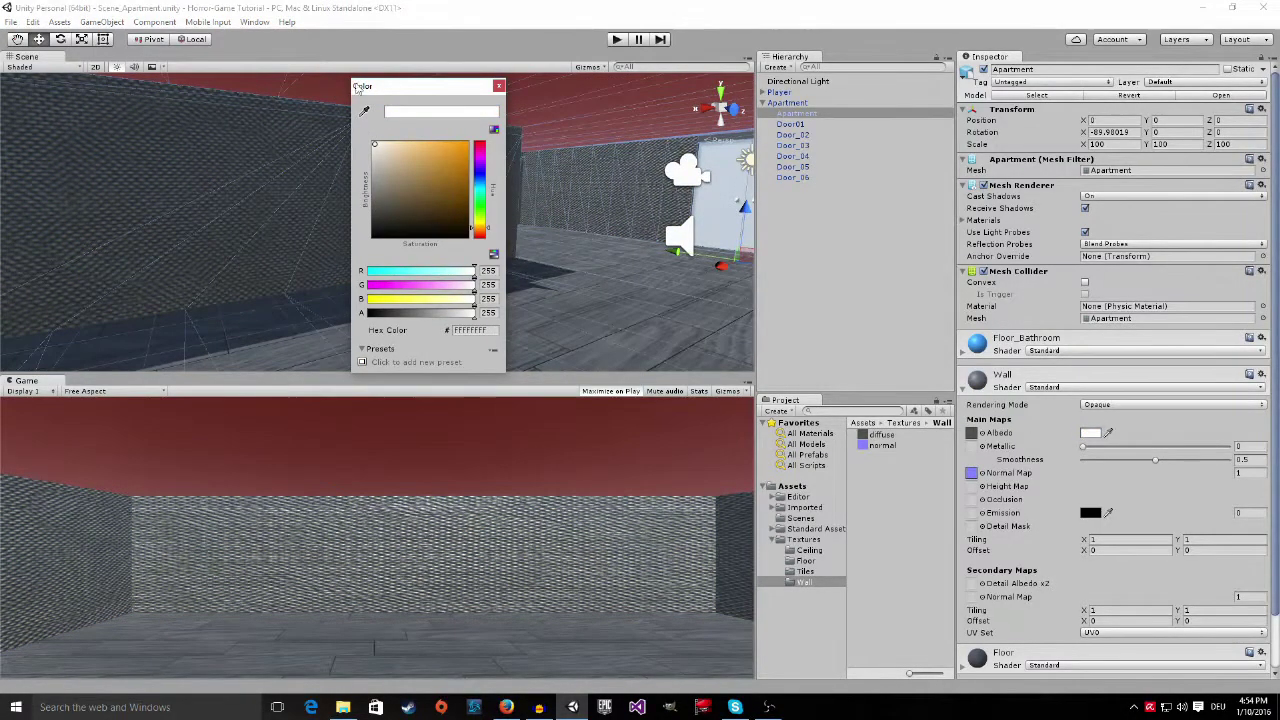
left_click(499, 86)
right_click_drag(503, 160, 595, 148)
right_click_drag(483, 203, 675, 244)
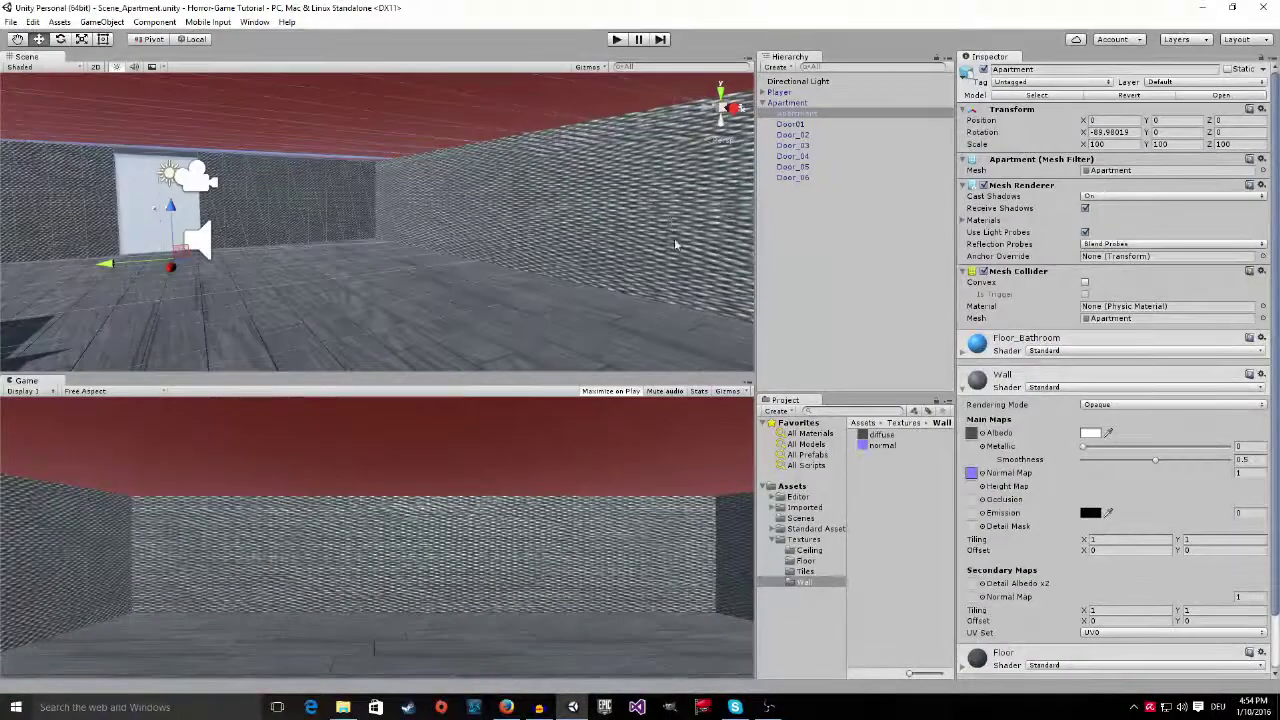
Set the Wall material's Tiling X and Y to 3
left_click(1093, 540)
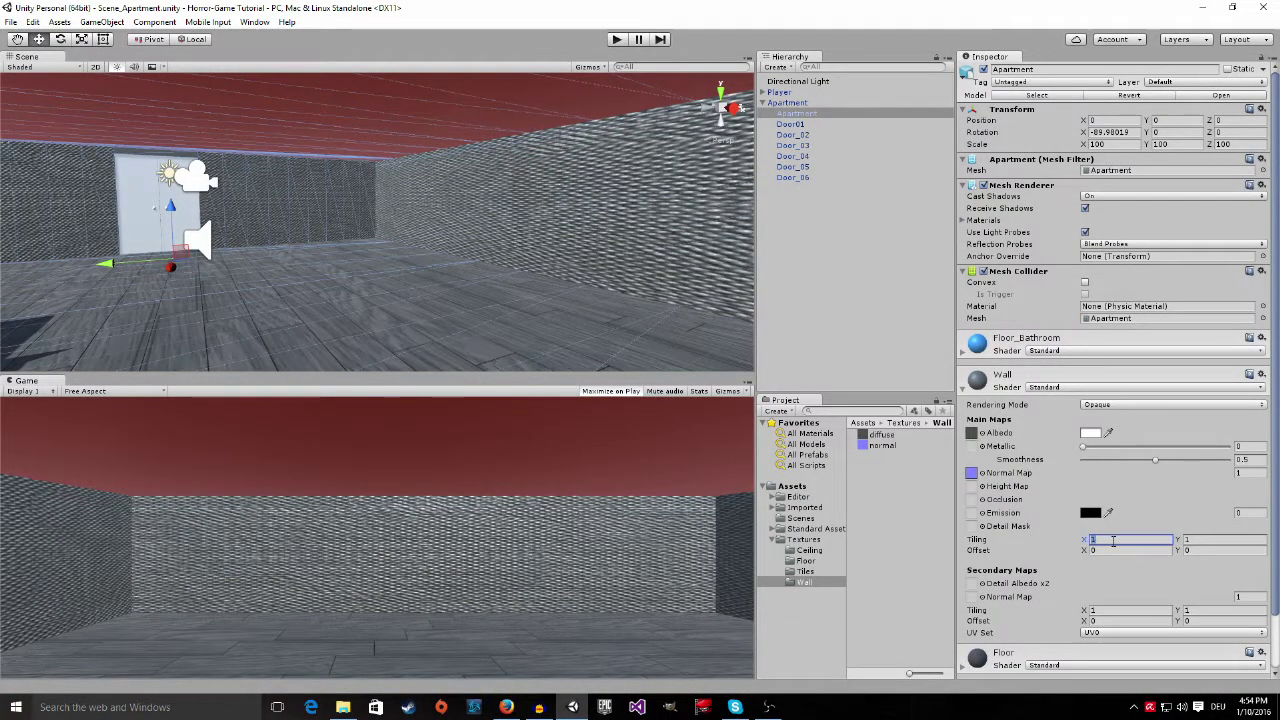
type("3")
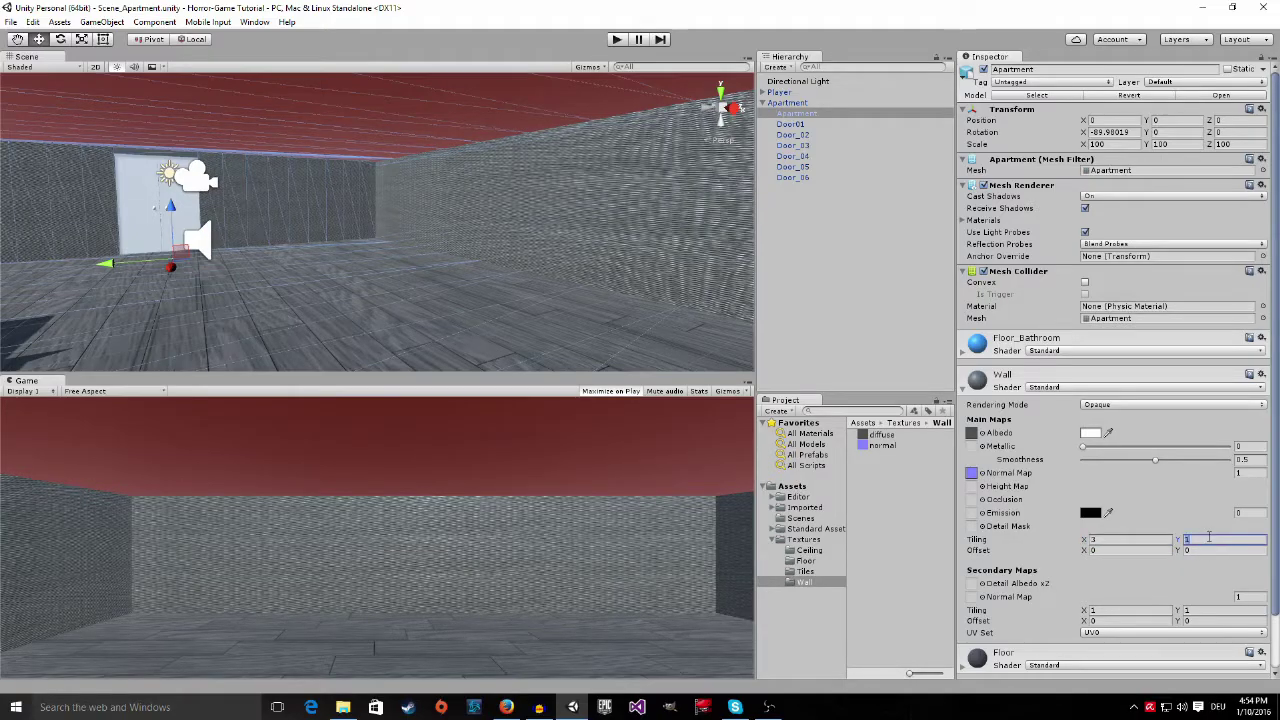
type("3")
key("Return")
scroll(709, 266, "up", 5)
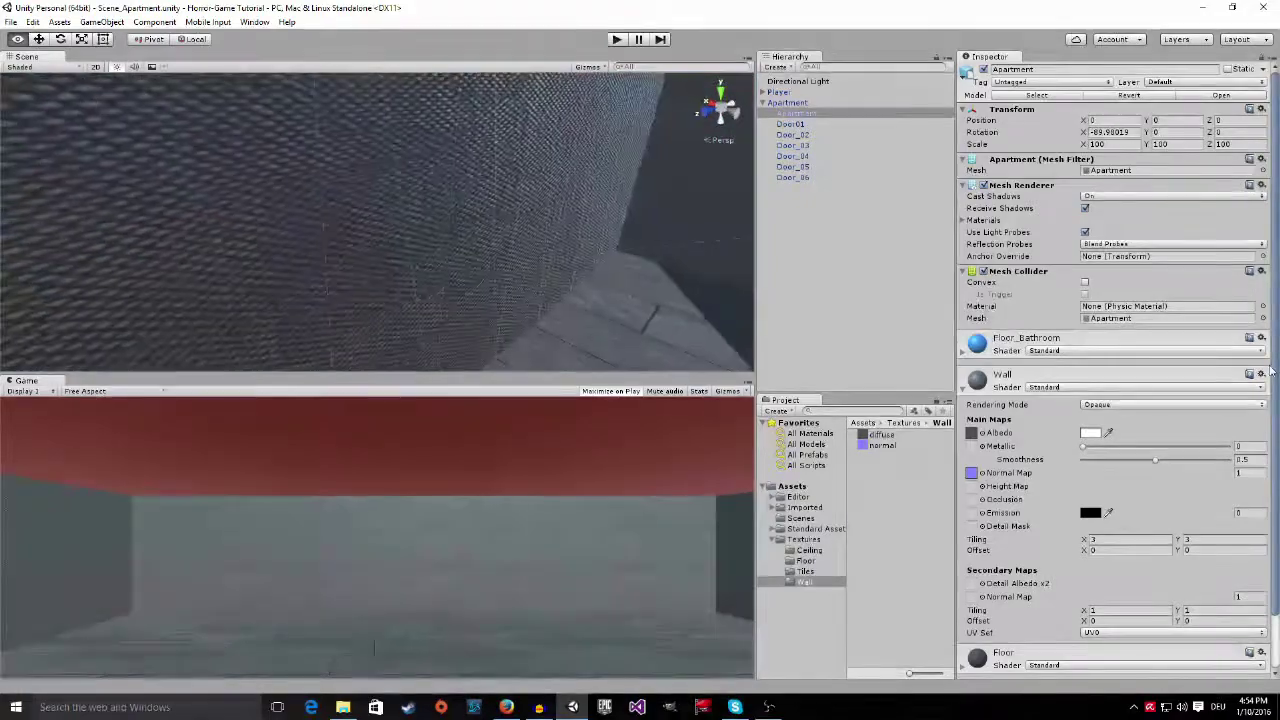
right_click_drag(1270, 372, 556, 286)
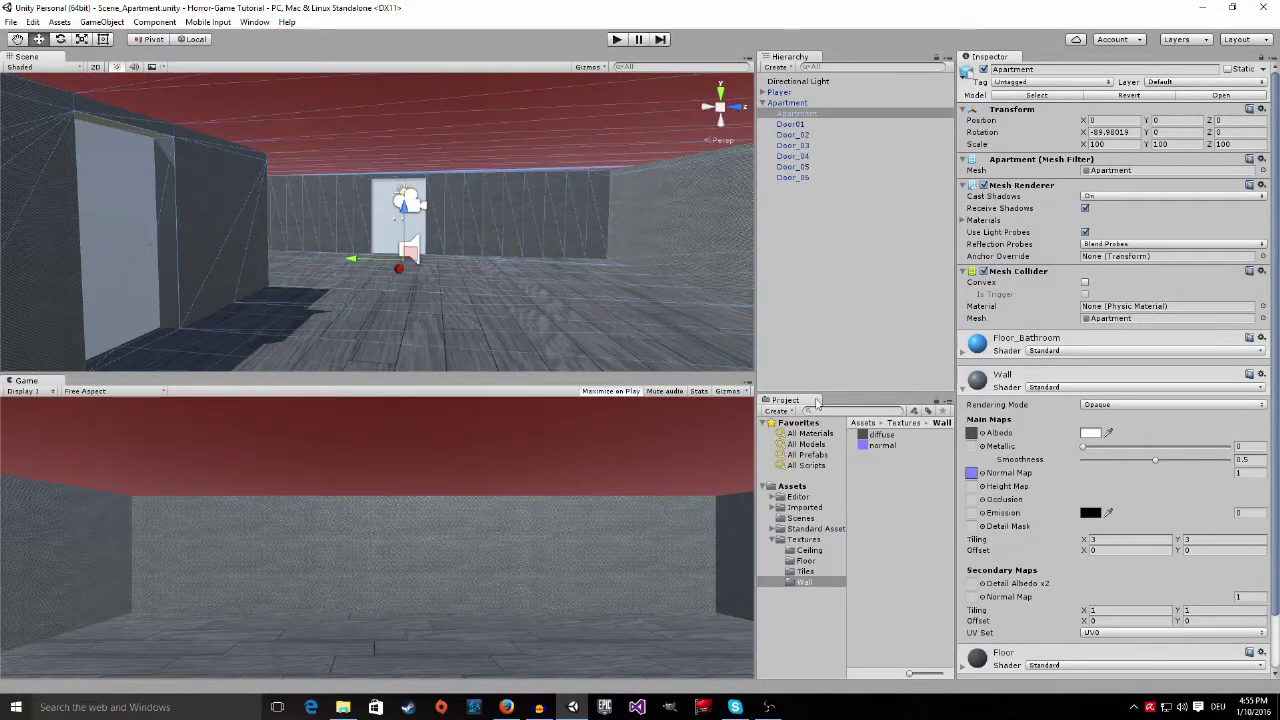
right_click_drag(564, 208, 549, 147)
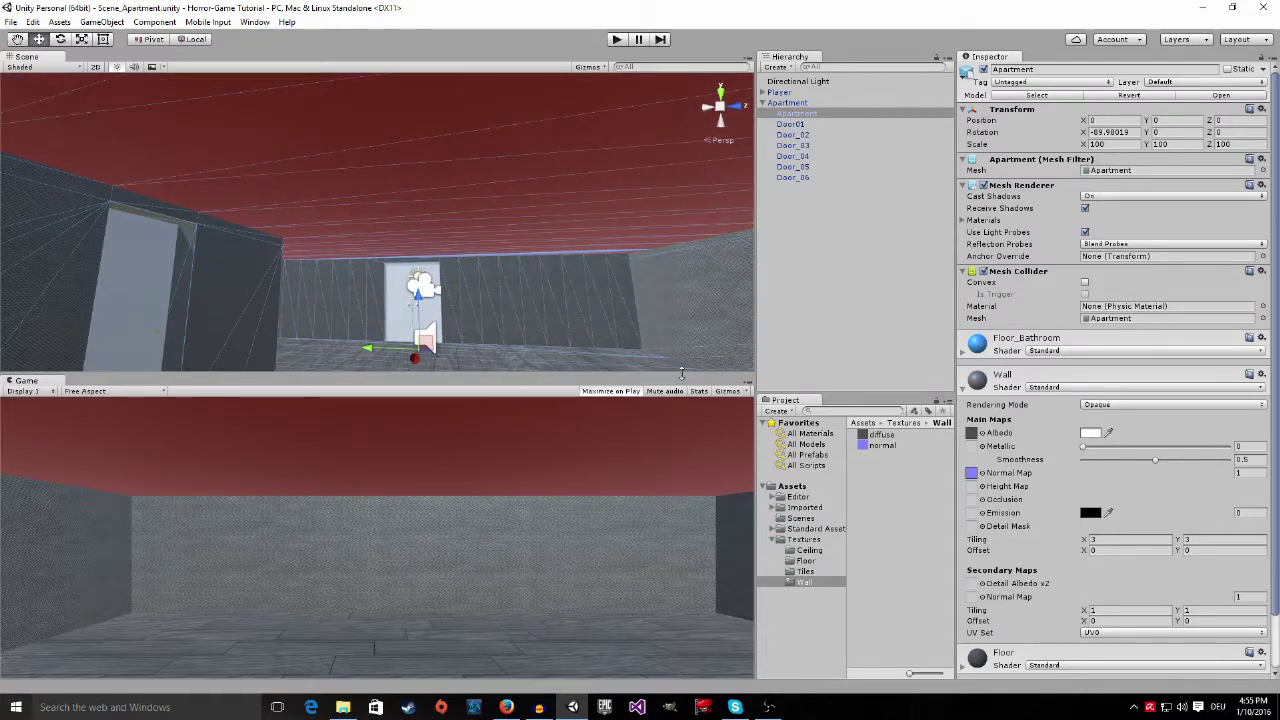
Collapse Wall, expand Ceiling, and change its Albedo tint from red to white
left_click(965, 389)
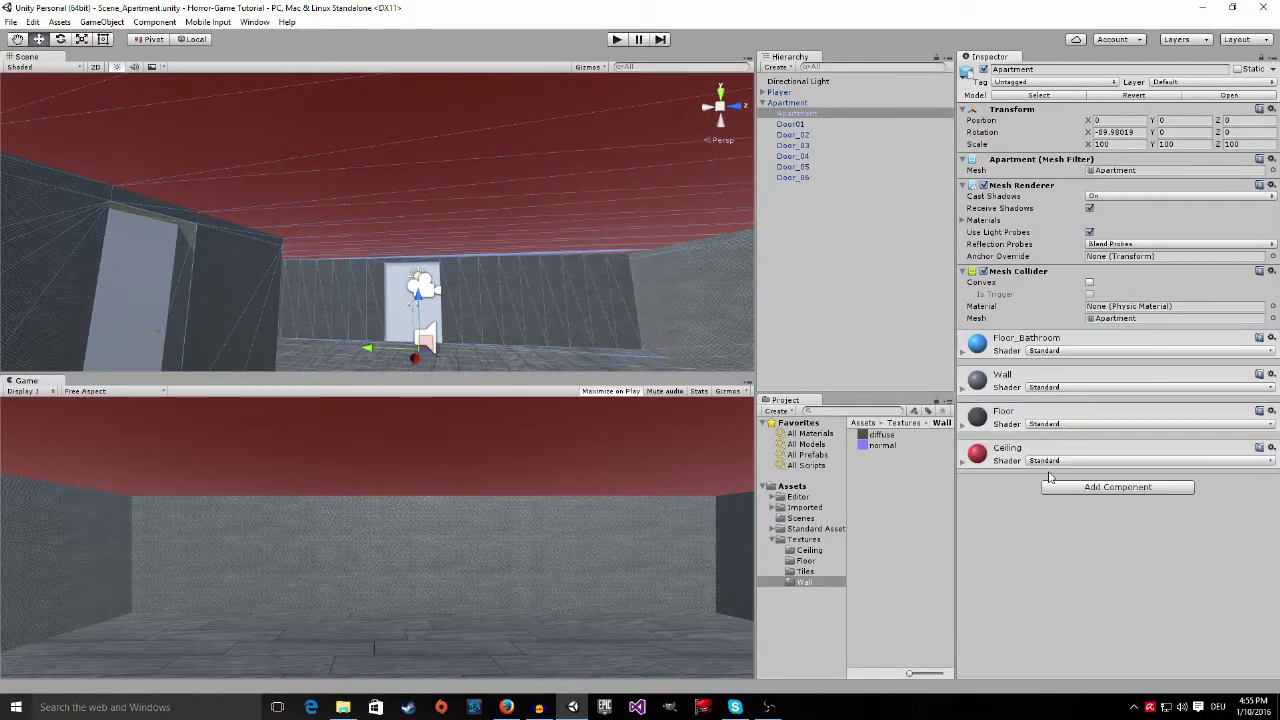
left_click(964, 462)
scroll(1030, 460, "down", 3)
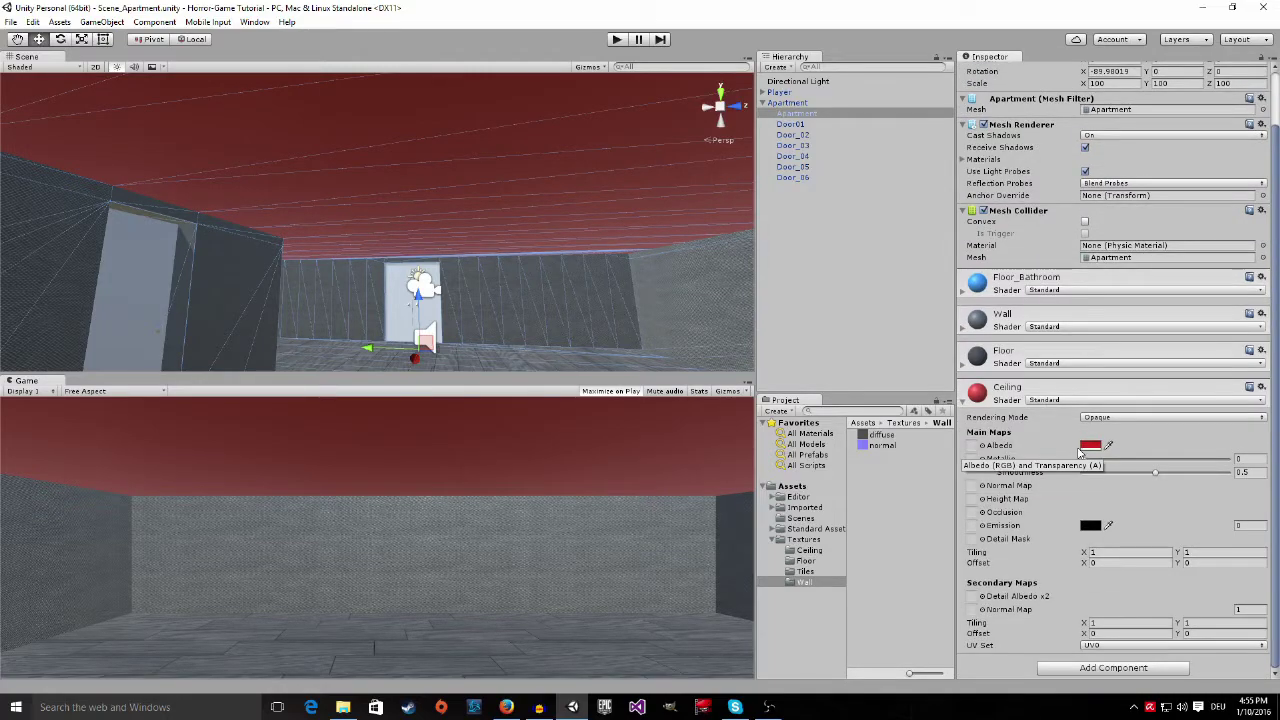
left_click(1089, 446)
left_click_drag(435, 179, 200, 70)
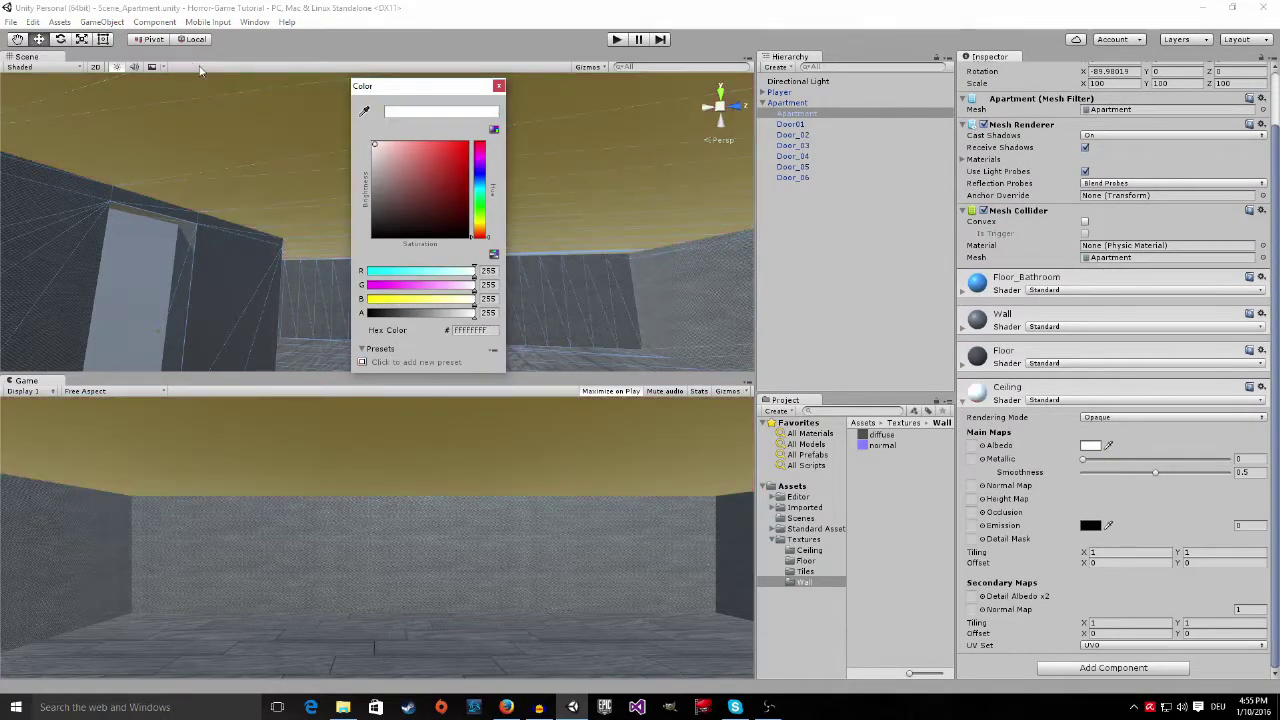
left_click(498, 86)
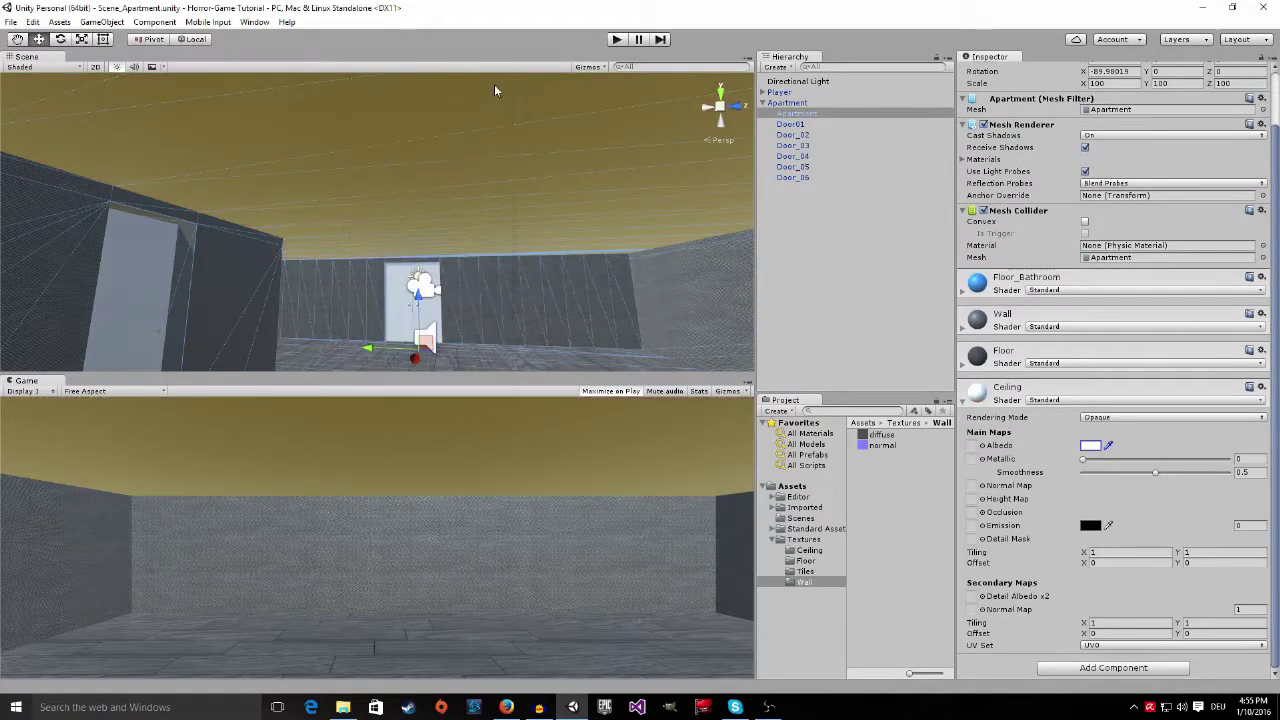
Assign the Ceiling folder's diffuse to Albedo and normal to the Normal Map
left_click(808, 551)
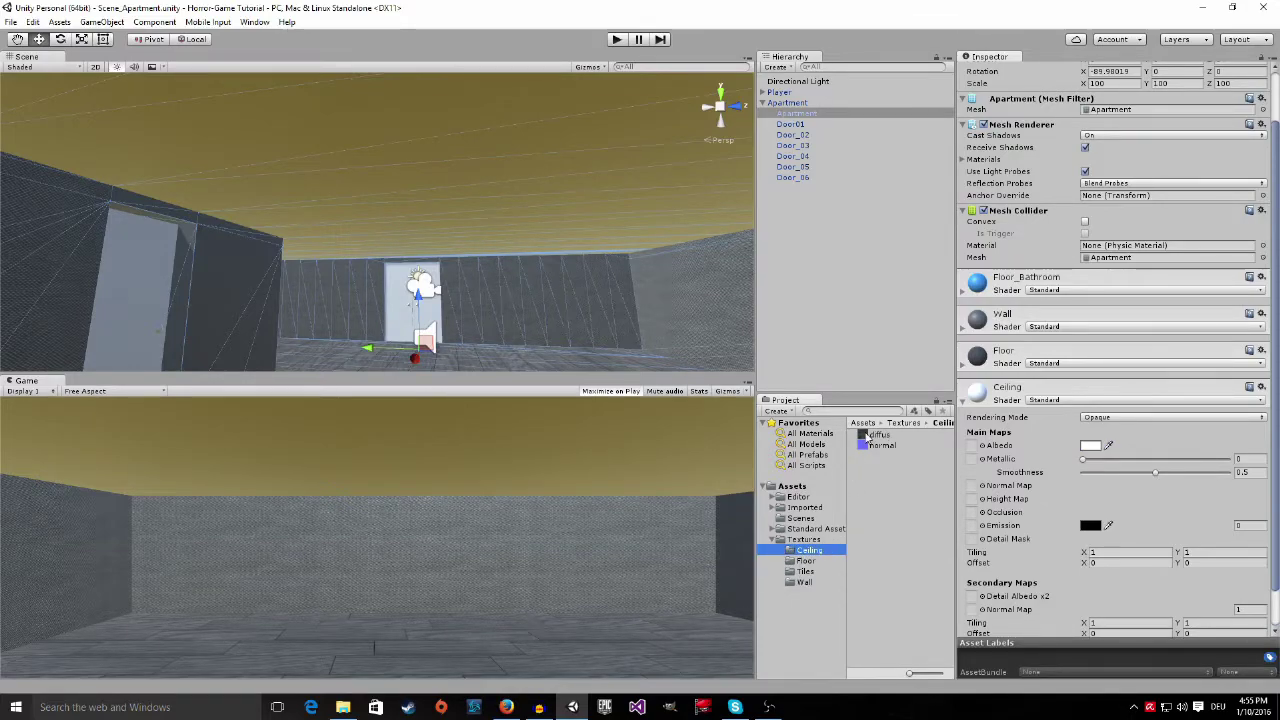
left_click_drag(866, 440, 972, 447)
mouse_move(593, 282)
right_mouse_down()
mouse_move(566, 166)
mouse_move(471, 263)
mouse_move(608, 301)
mouse_move(590, 305)
right_mouse_up()
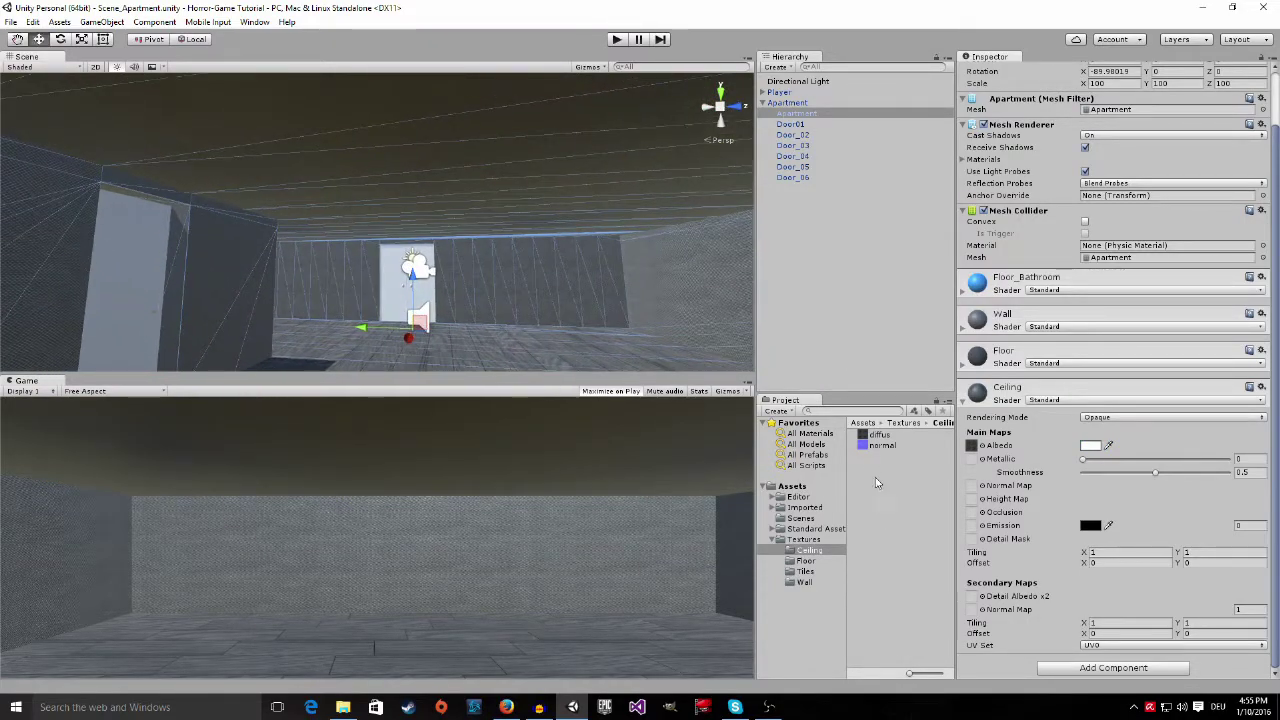
left_click_drag(869, 451, 972, 495)
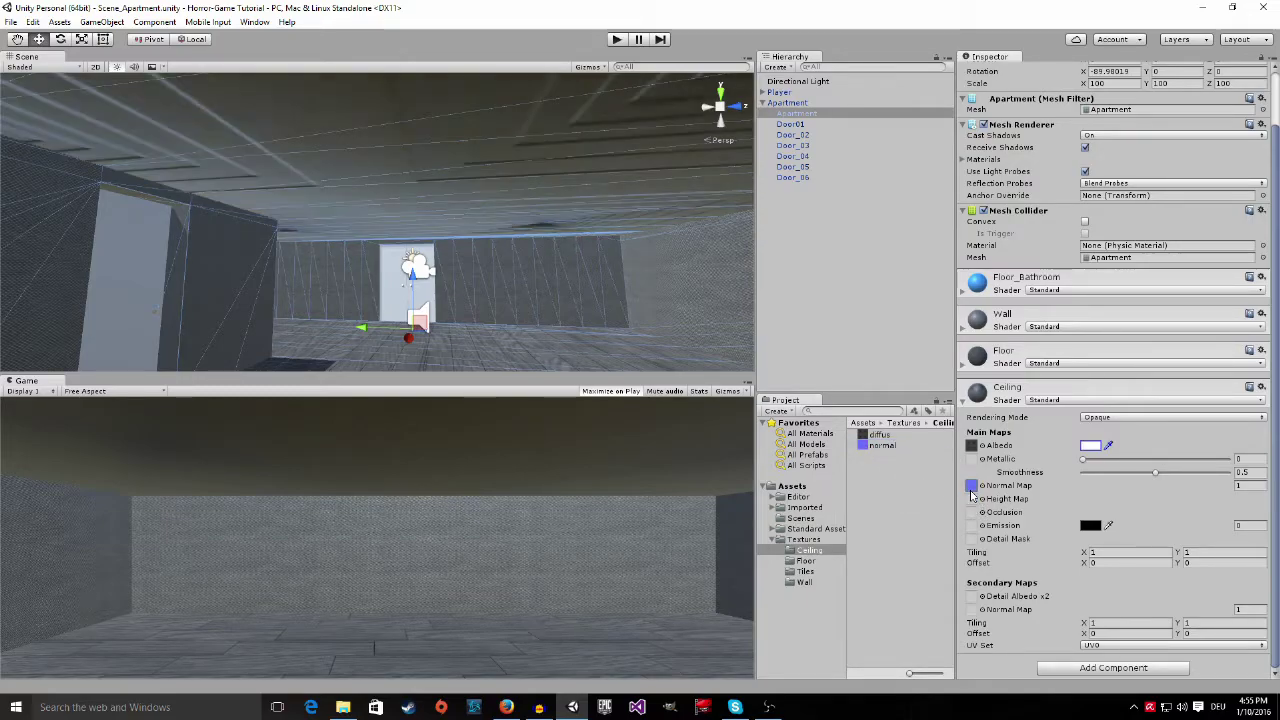
right_click_drag(600, 250, 795, 337)
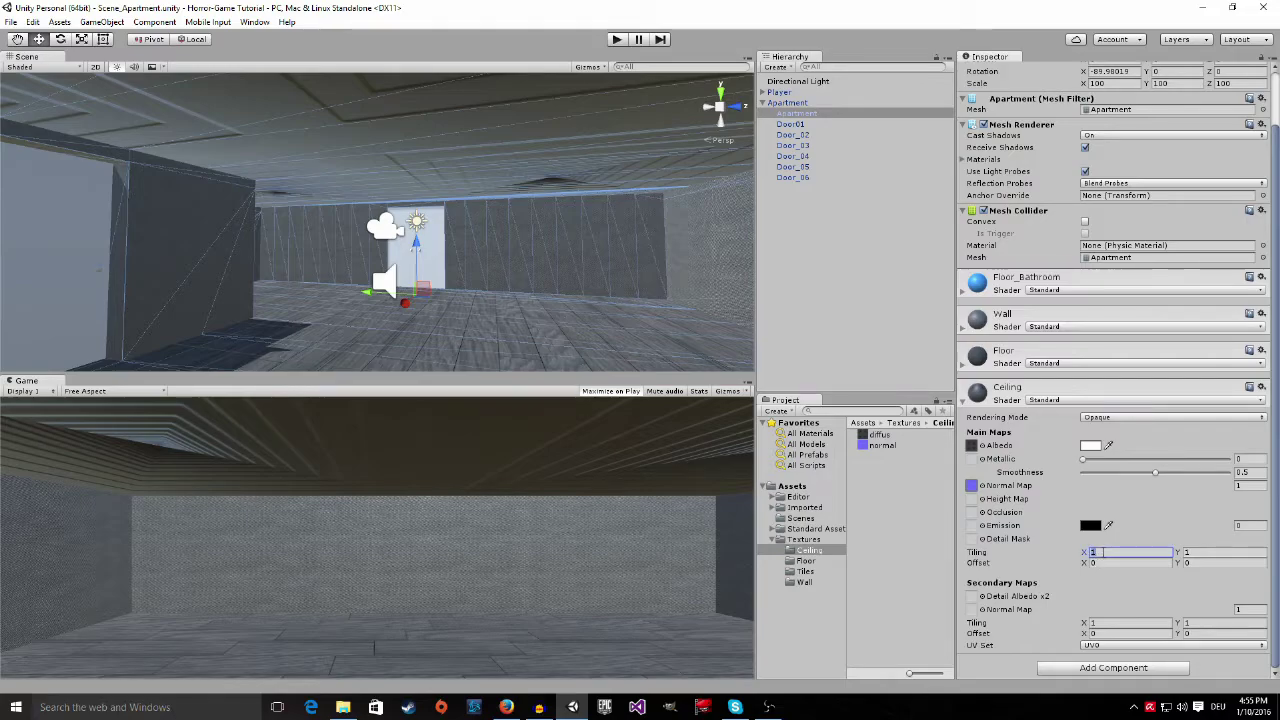
Set the Ceiling material's Tiling X and Y to 2
type("2")
left_click(1203, 553)
type("2")
right_click_drag(504, 238, 147, 228)
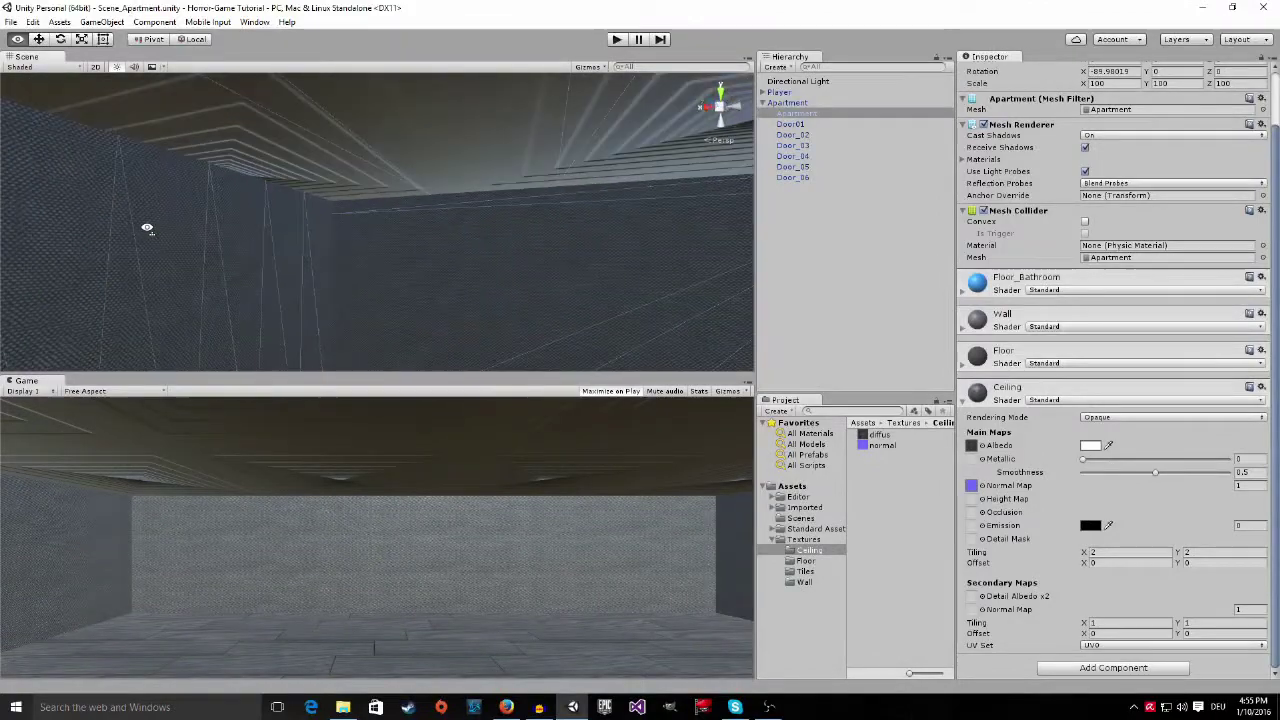
Try a denser Ceiling Tiling X, then revert it to 2 after comparing the ceiling in the Scene view
left_click(1124, 552)
type("3")
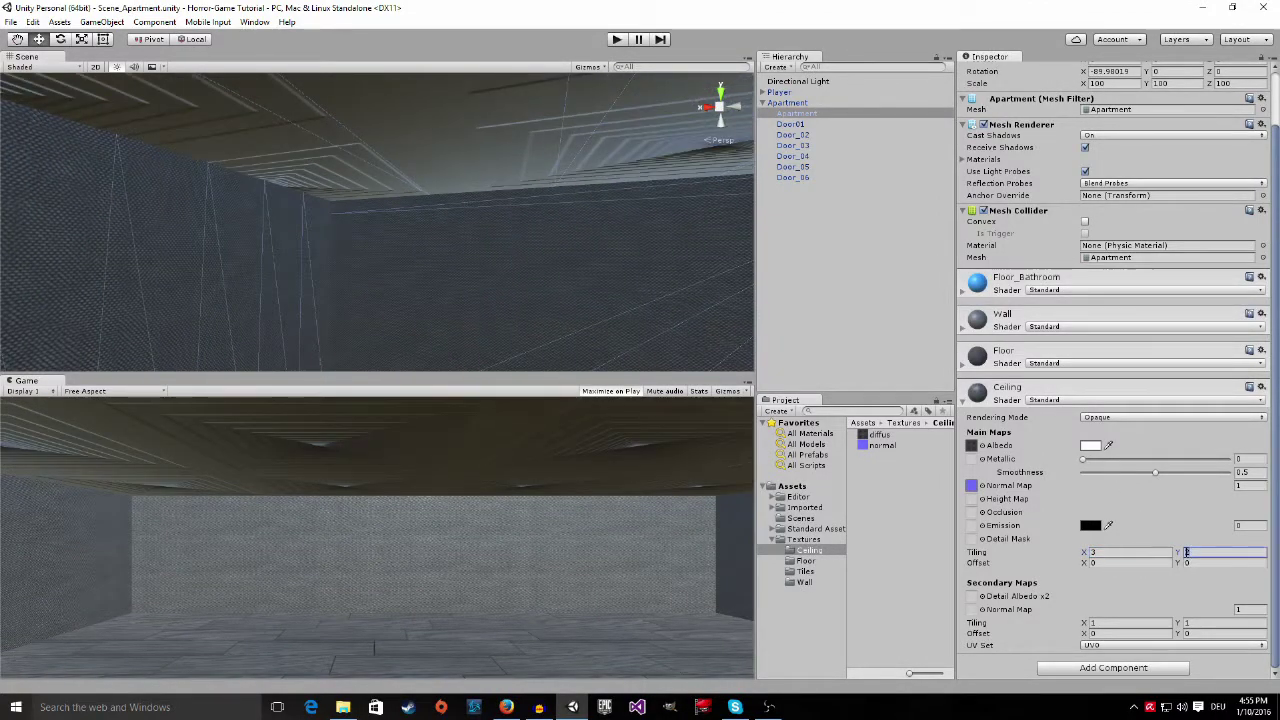
type("3")
right_click_drag(600, 230, 700, 245)
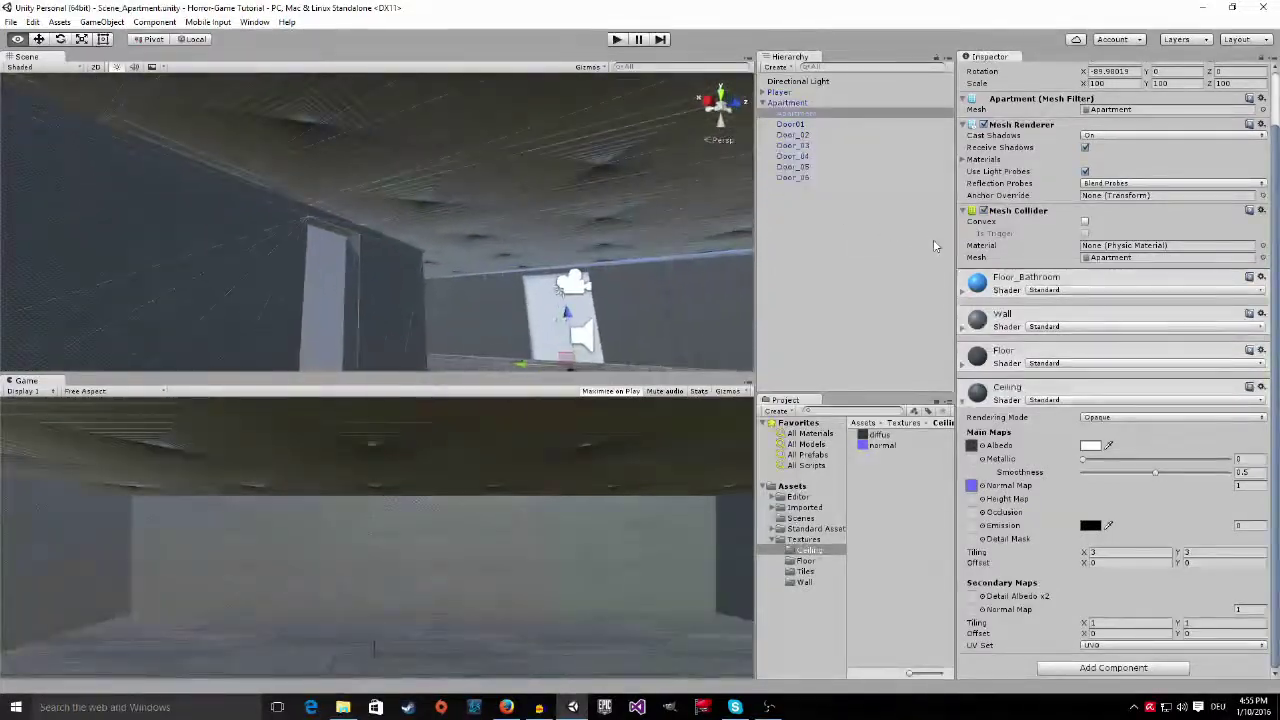
right_click_drag(933, 245, 1100, 332)
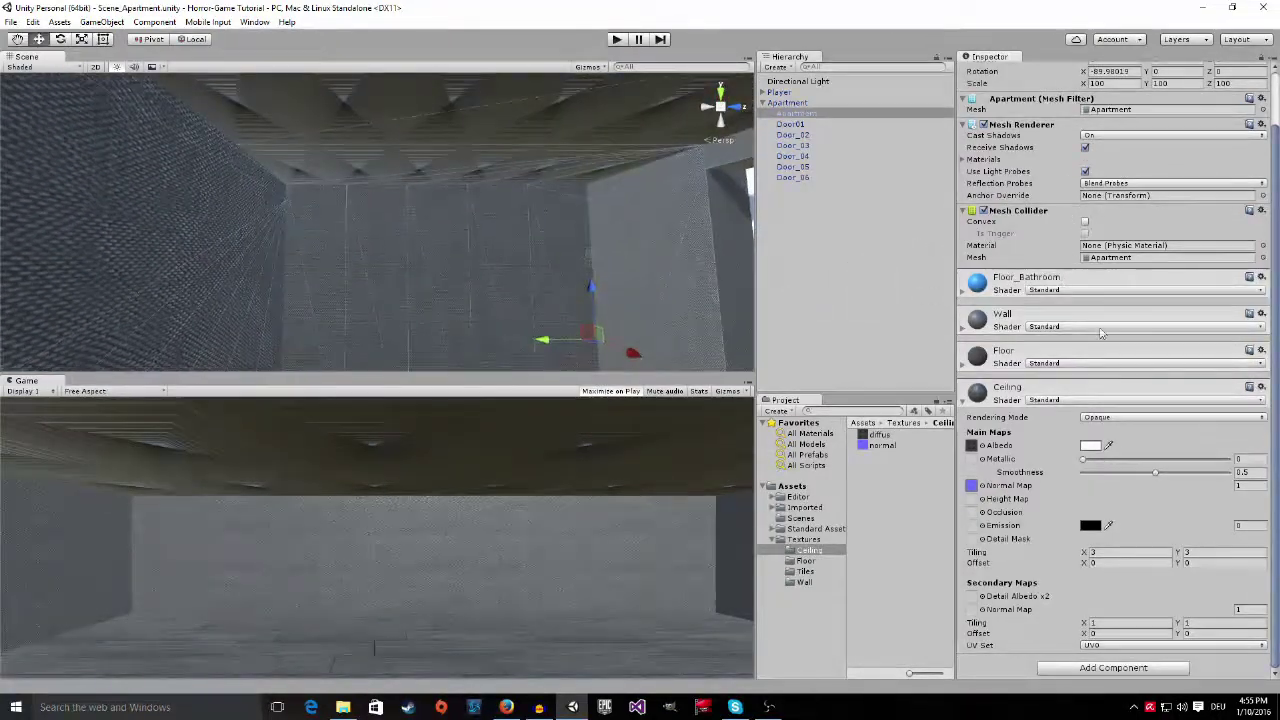
type("2")
key("Tab")
type("2")
key("Return")
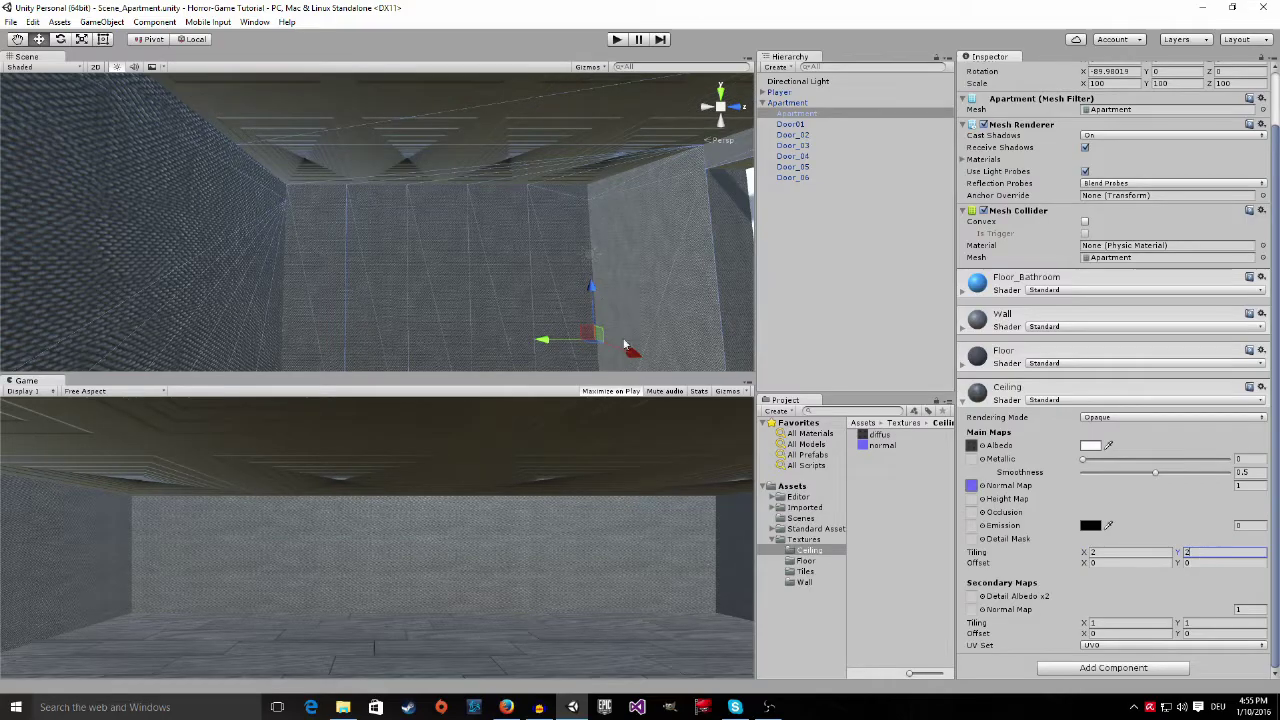
right_click_drag(400, 200, 348, 315)
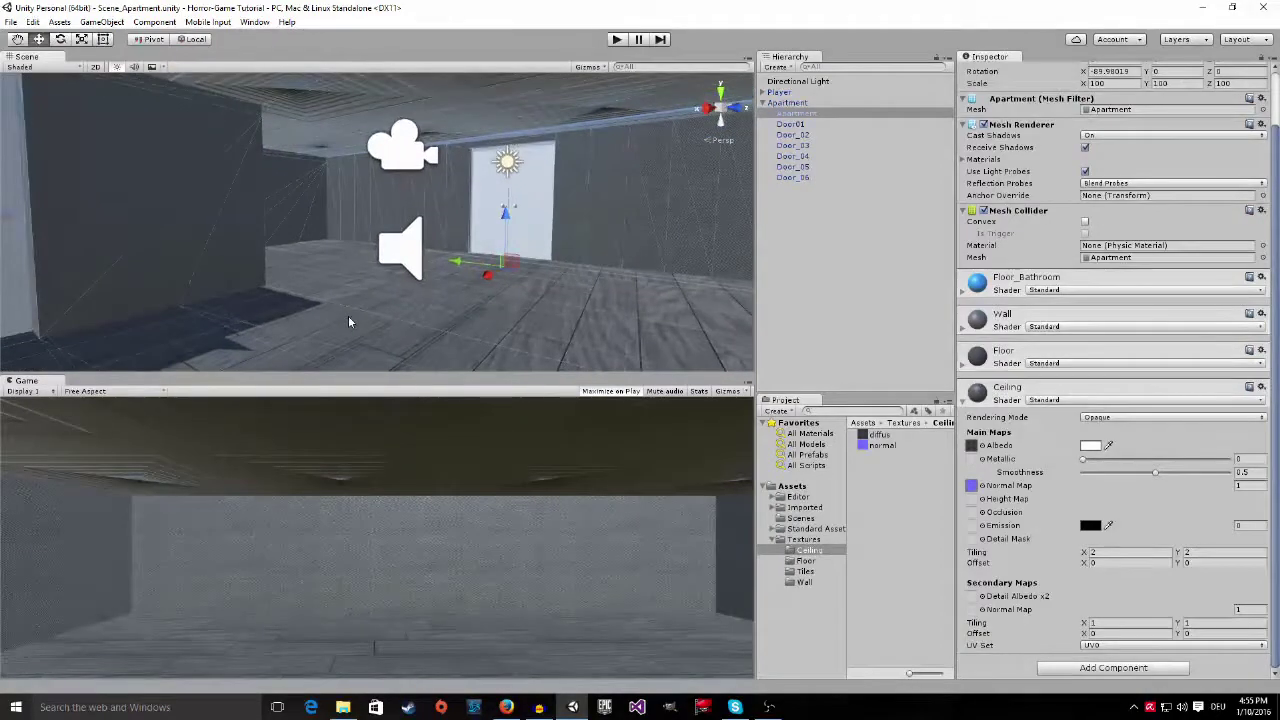
left_click(963, 402)
Set the Floor_Bathroom material's Albedo tint to white (FFFFFF)
left_click(963, 352)
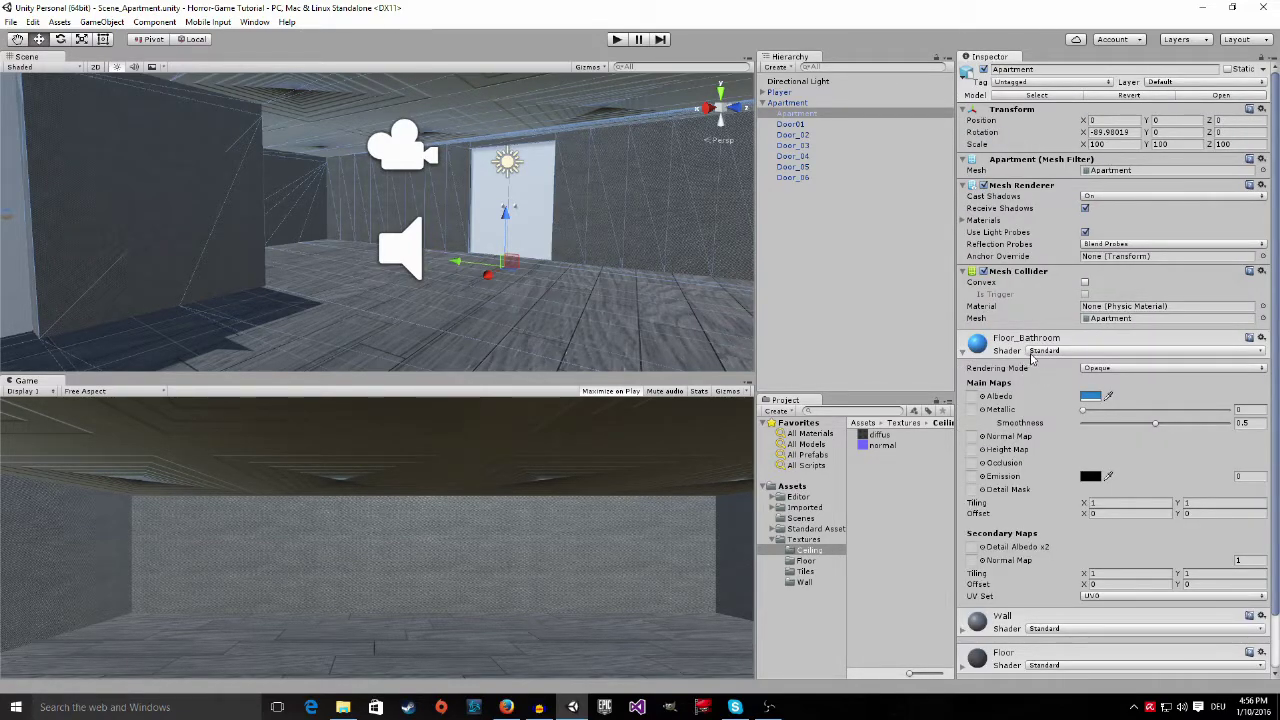
left_click(1089, 397)
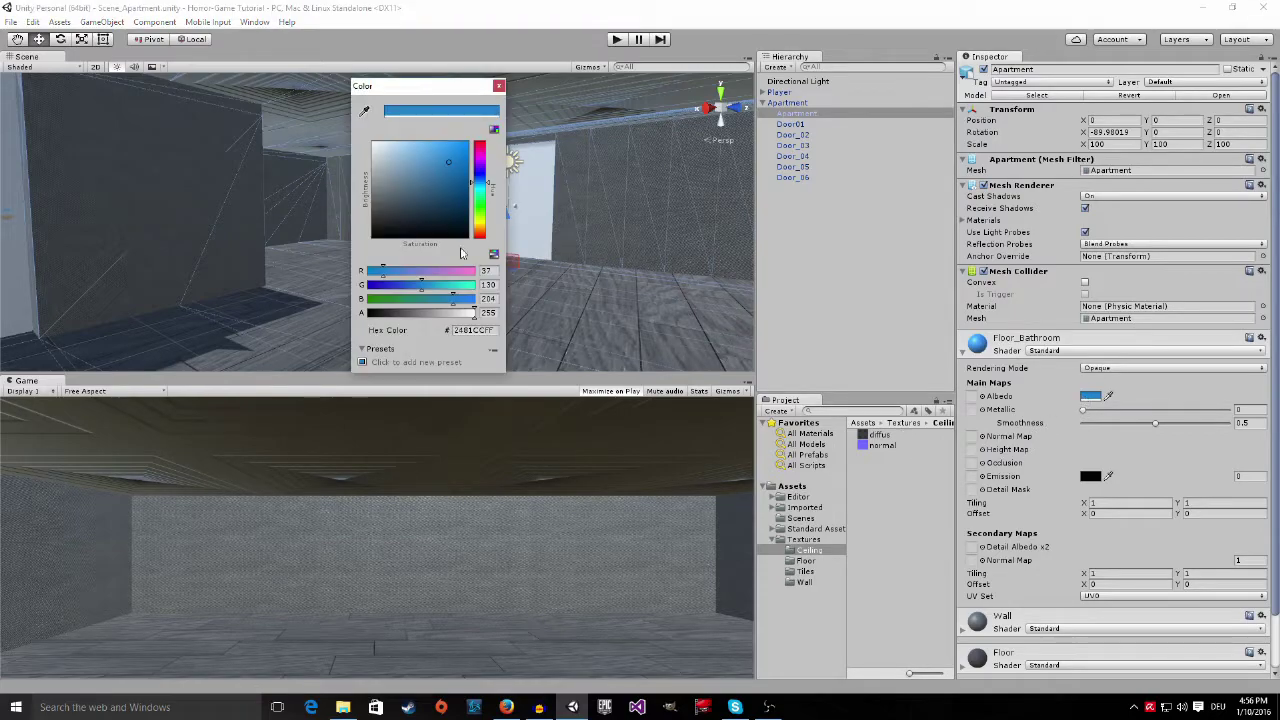
left_click(374, 145)
left_click(499, 88)
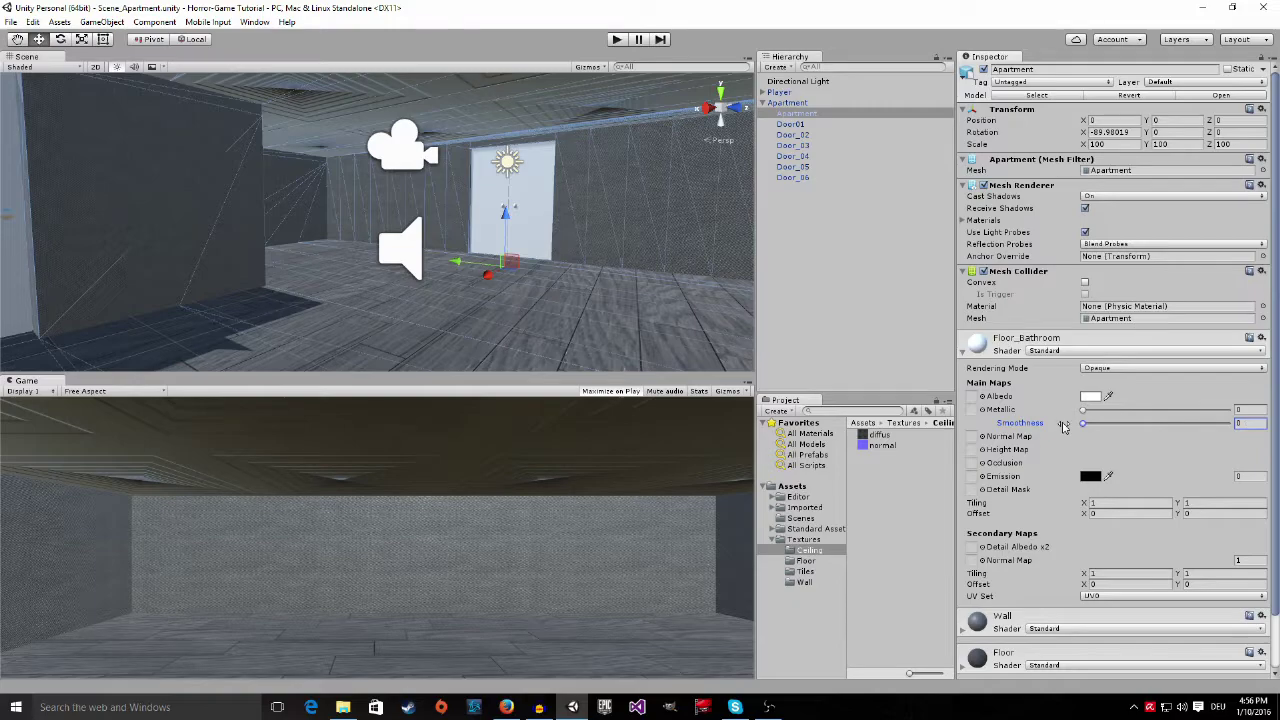
Lower Smoothness to 0 on the Wall and Ceiling materials, checking the ceiling's shine
scroll(1057, 553, "down", 1)
left_click(1090, 588)
scroll(1105, 578, "down", 3)
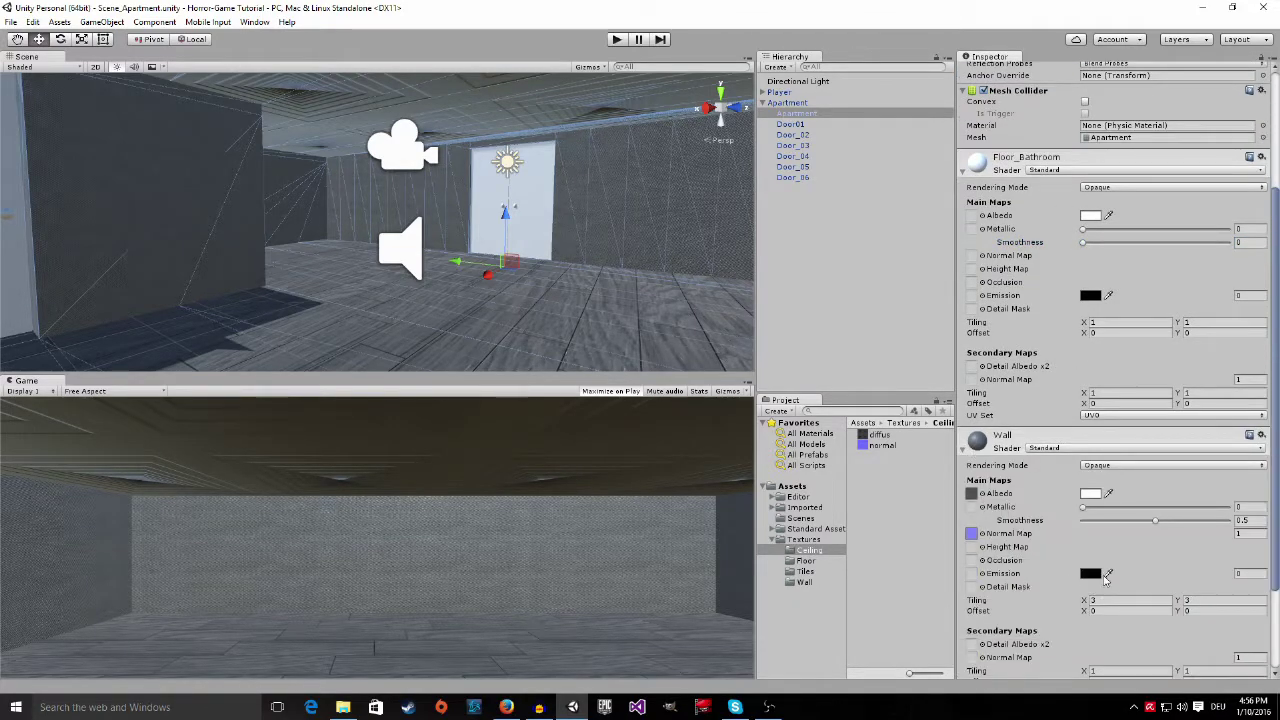
left_click_drag(1156, 522, 966, 466)
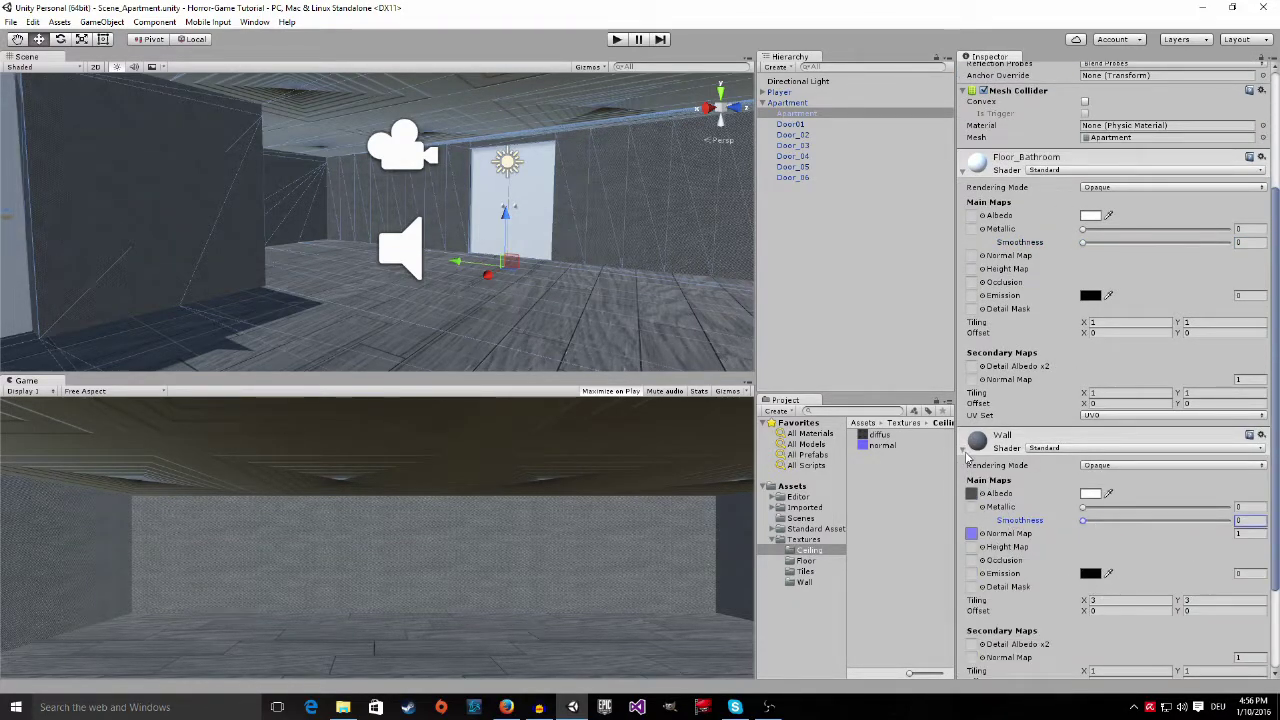
left_click(965, 452)
left_click(963, 643)
scroll(1135, 512, "down", 5)
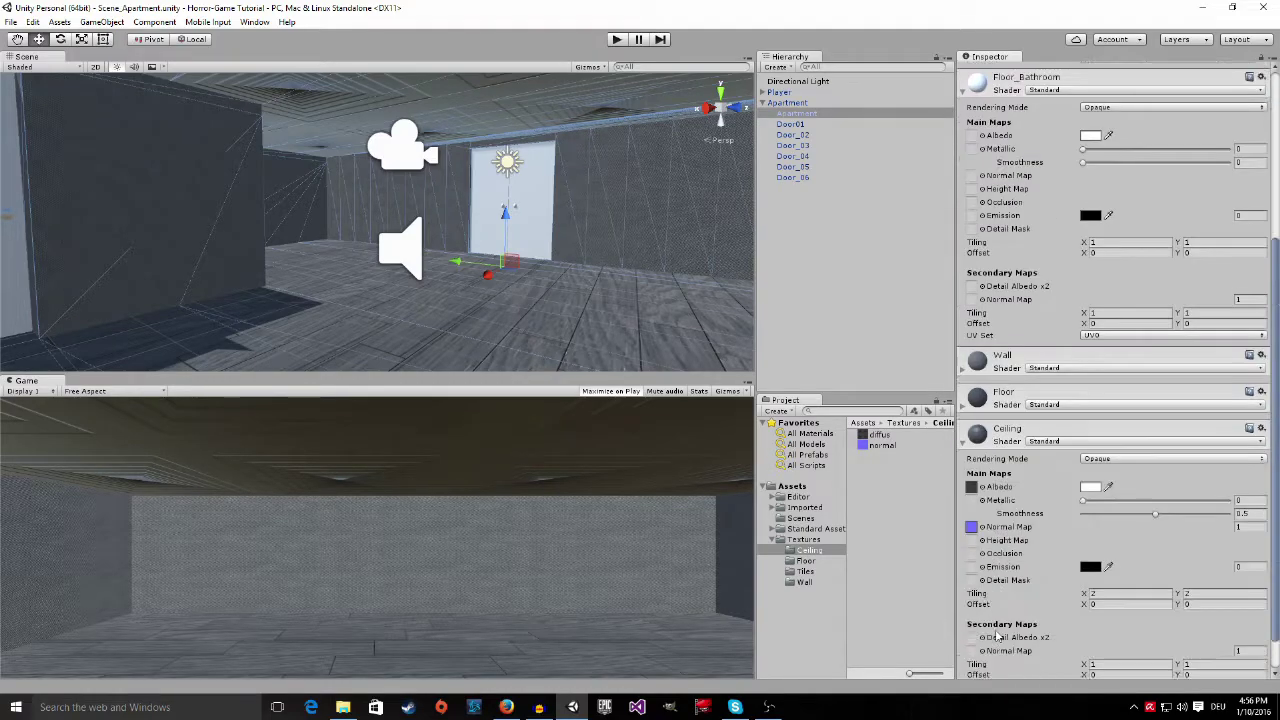
left_click_drag(1158, 477, 1049, 476)
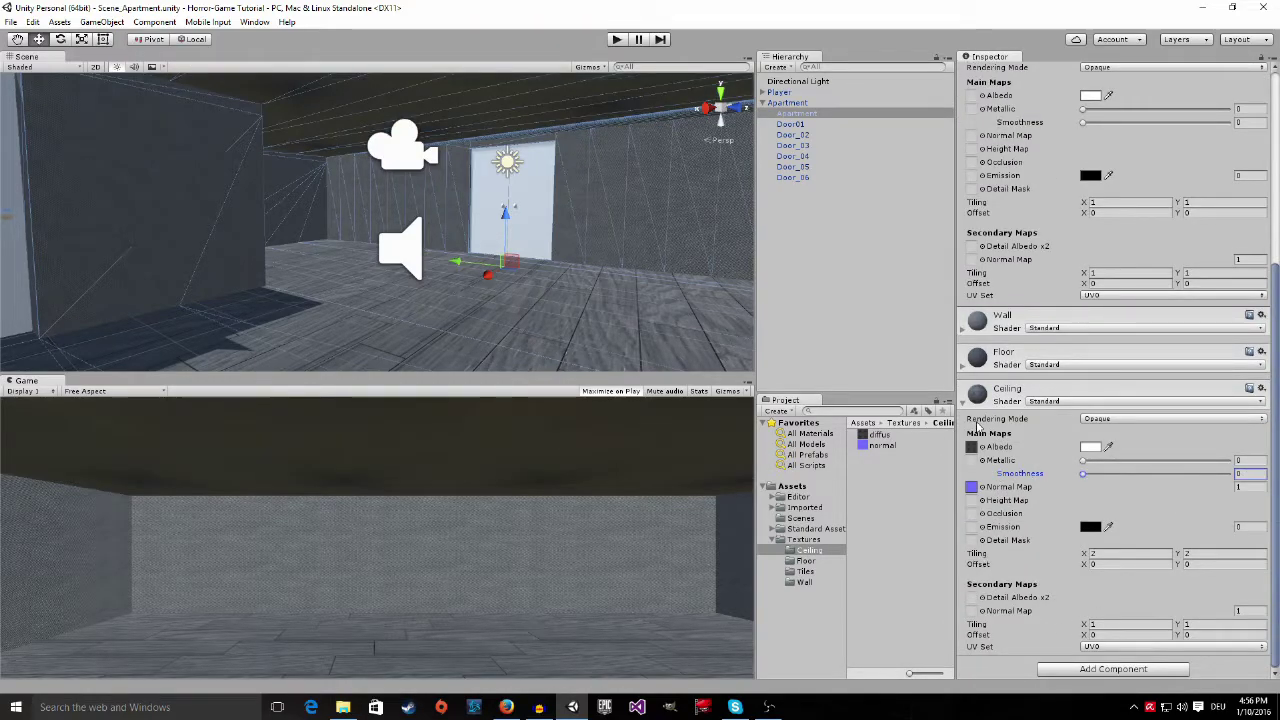
right_click_drag(585, 180, 617, 175)
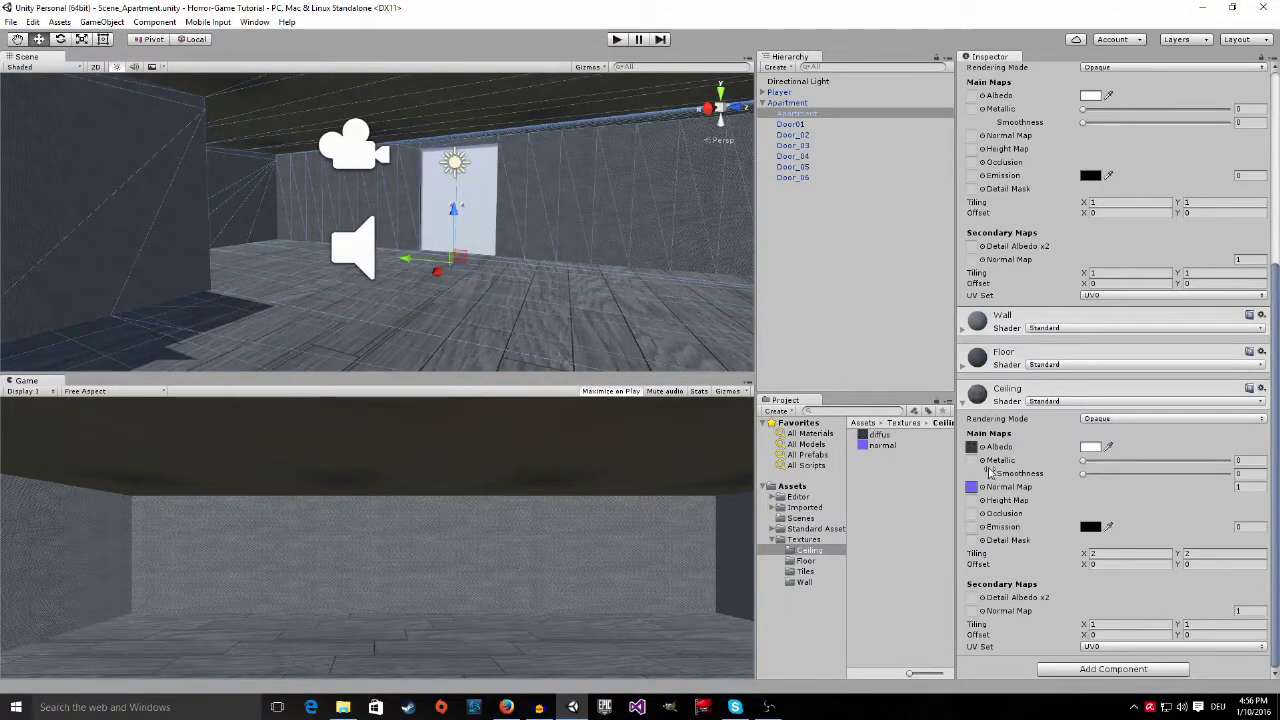
Assign the Tiles diffus texture as Floor_Bathroom's Albedo and the Tiles normal texture as its Normal Map
left_click(964, 402)
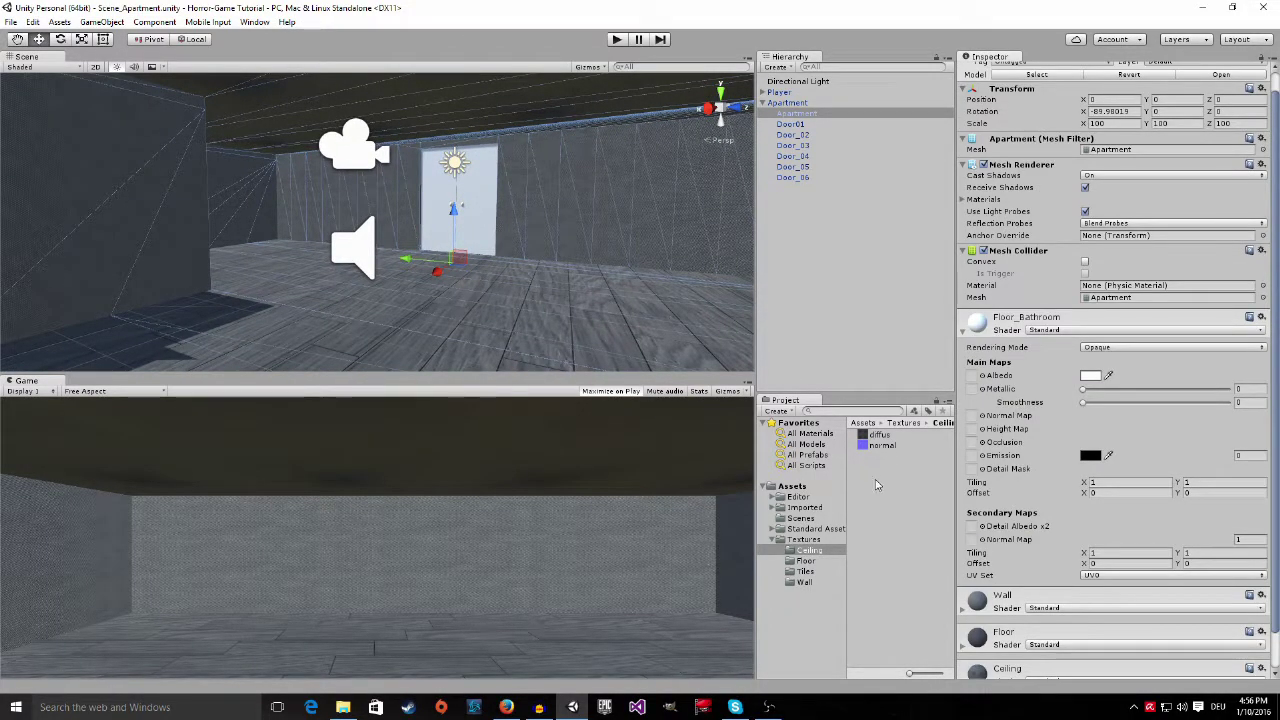
left_click(812, 571)
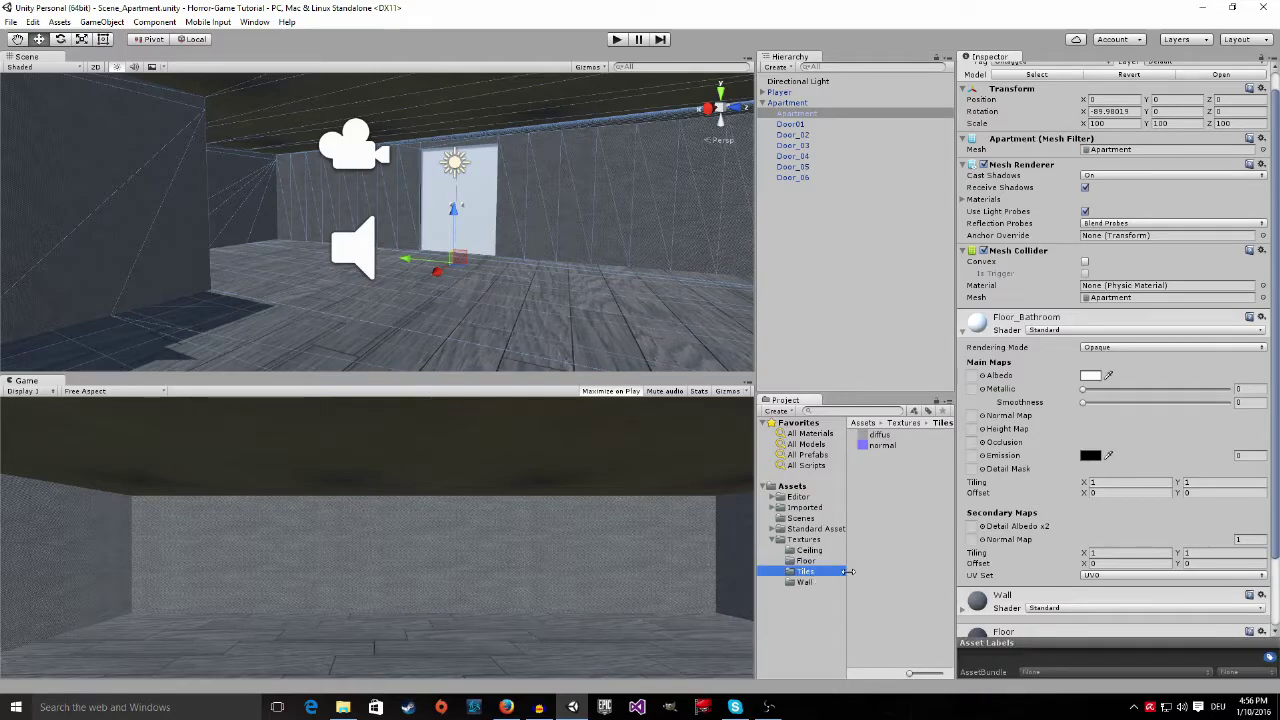
left_click_drag(870, 440, 980, 380)
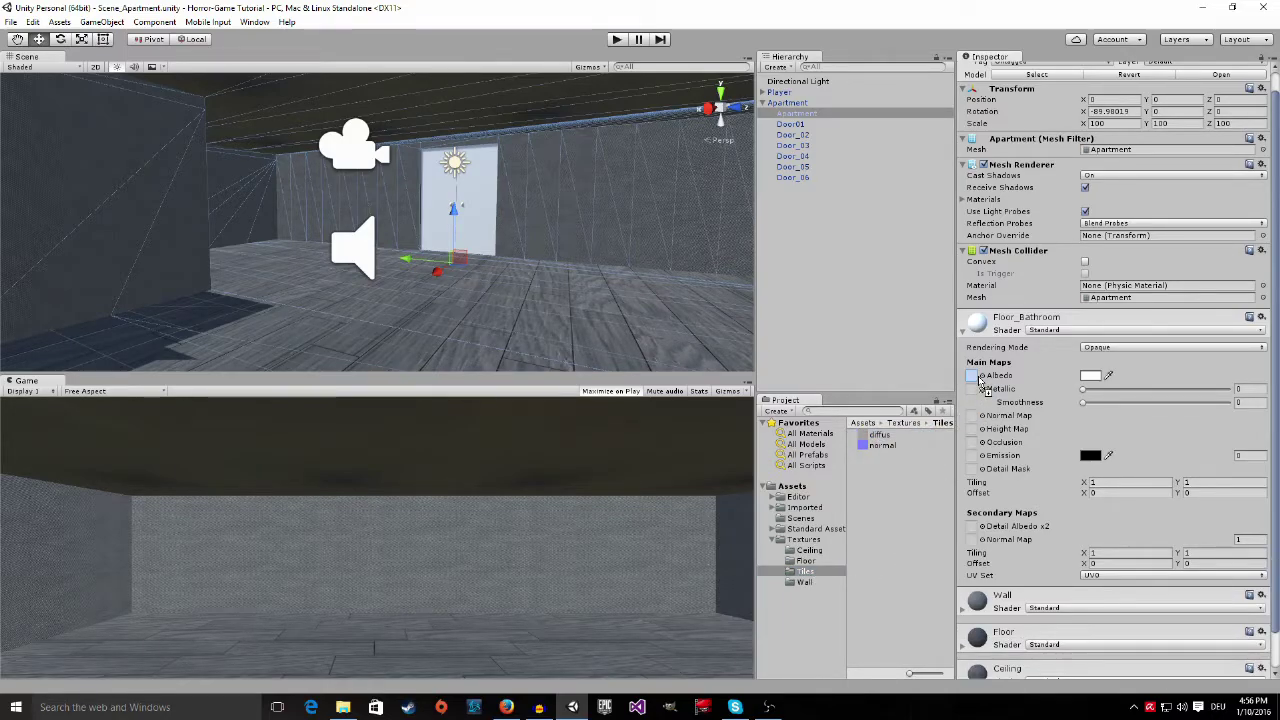
right_click_drag(600, 280, 1222, 374)
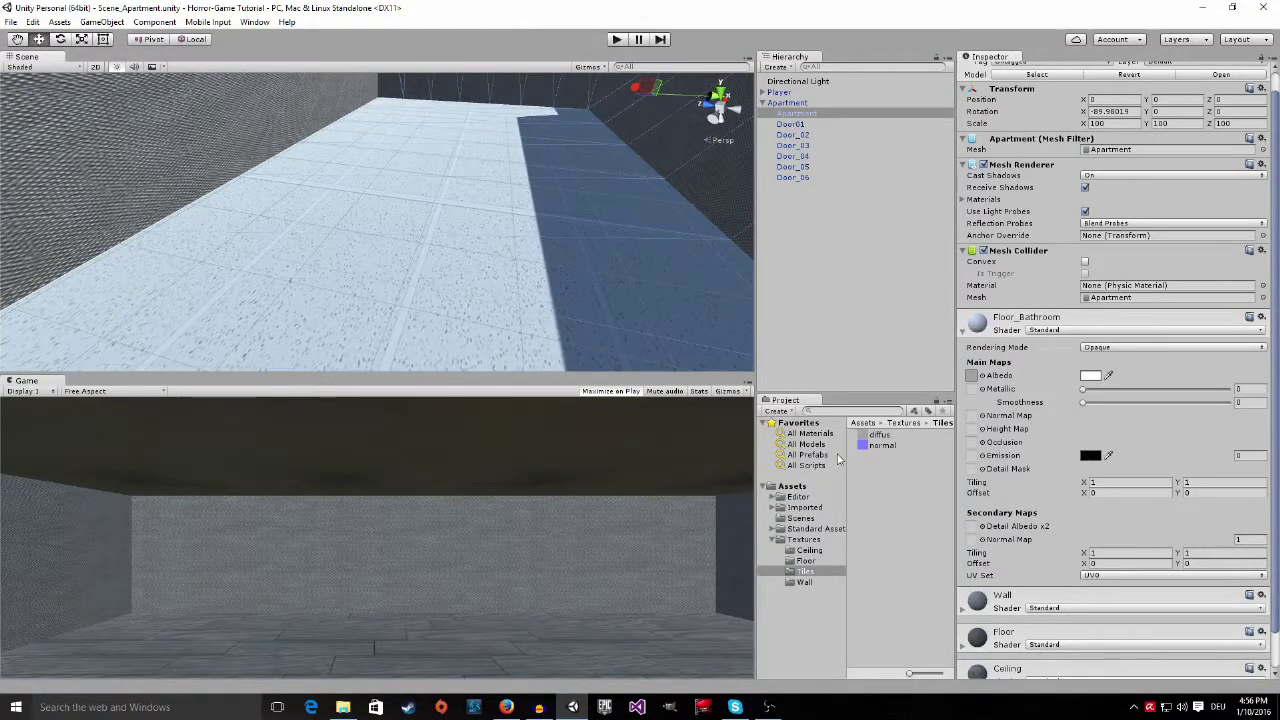
left_click_drag(879, 451, 972, 430)
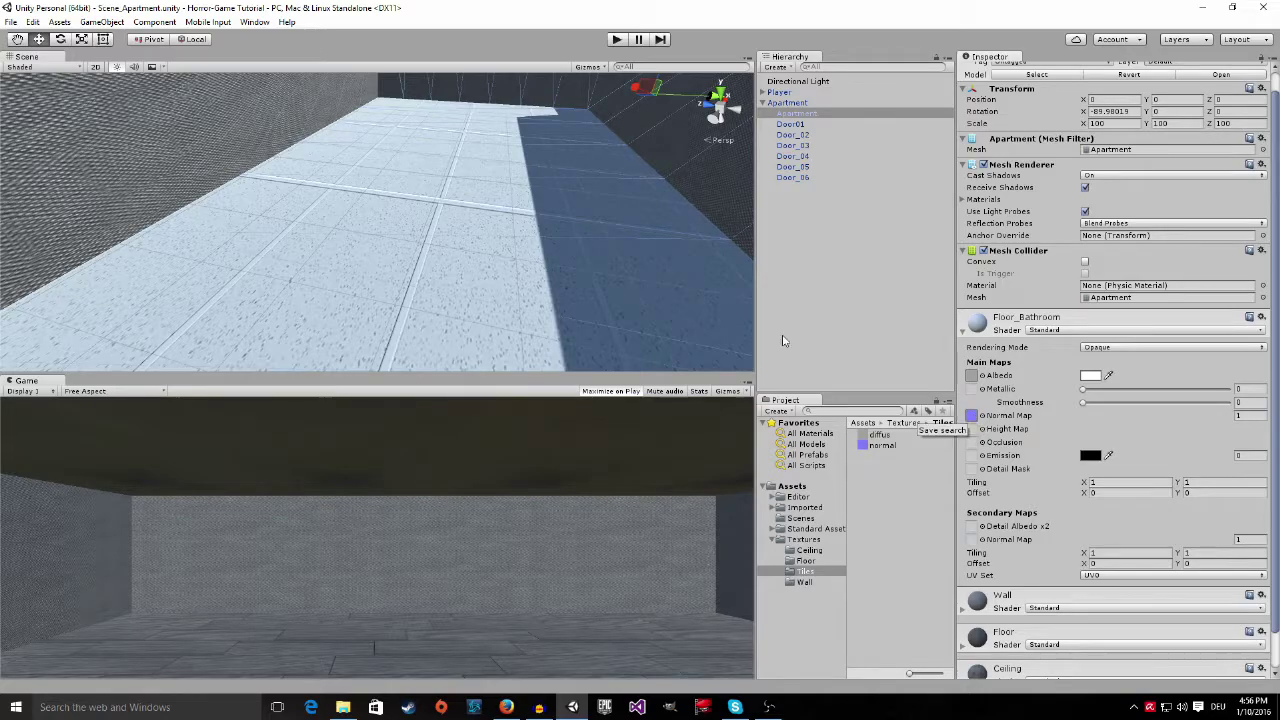
right_click_drag(740, 300, 634, 259)
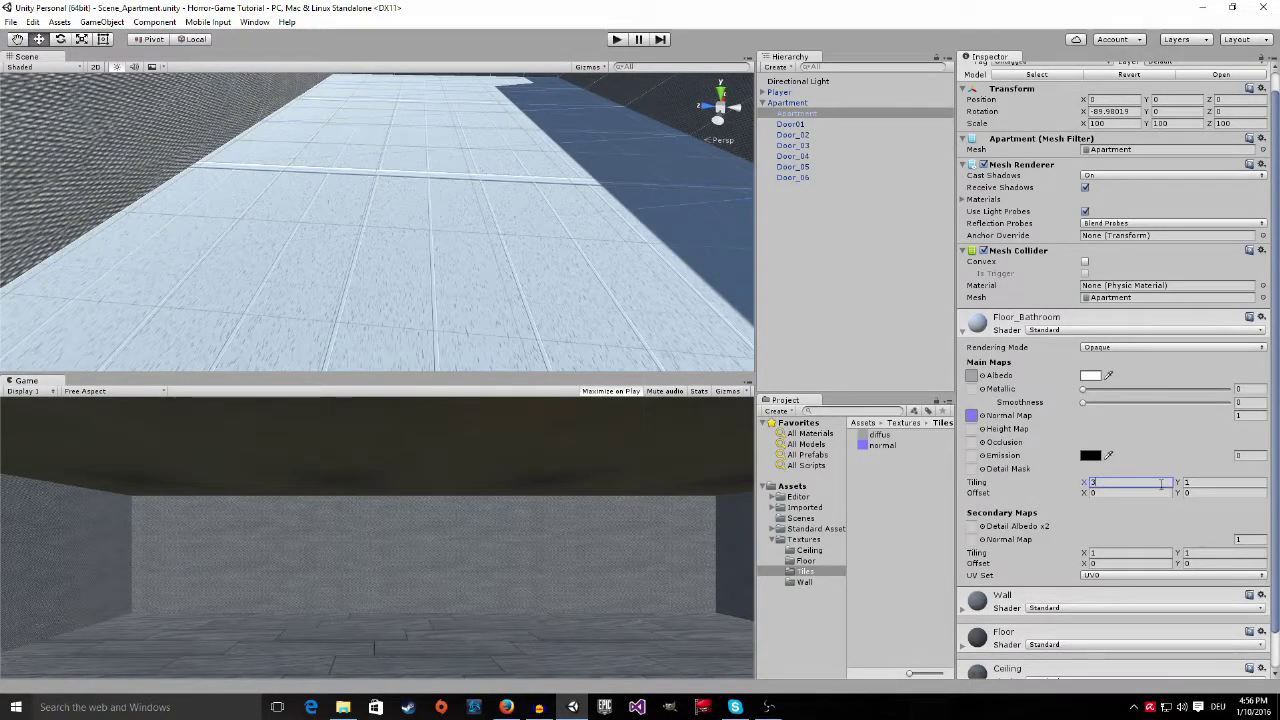
right_click_drag(470, 249, 895, 279)
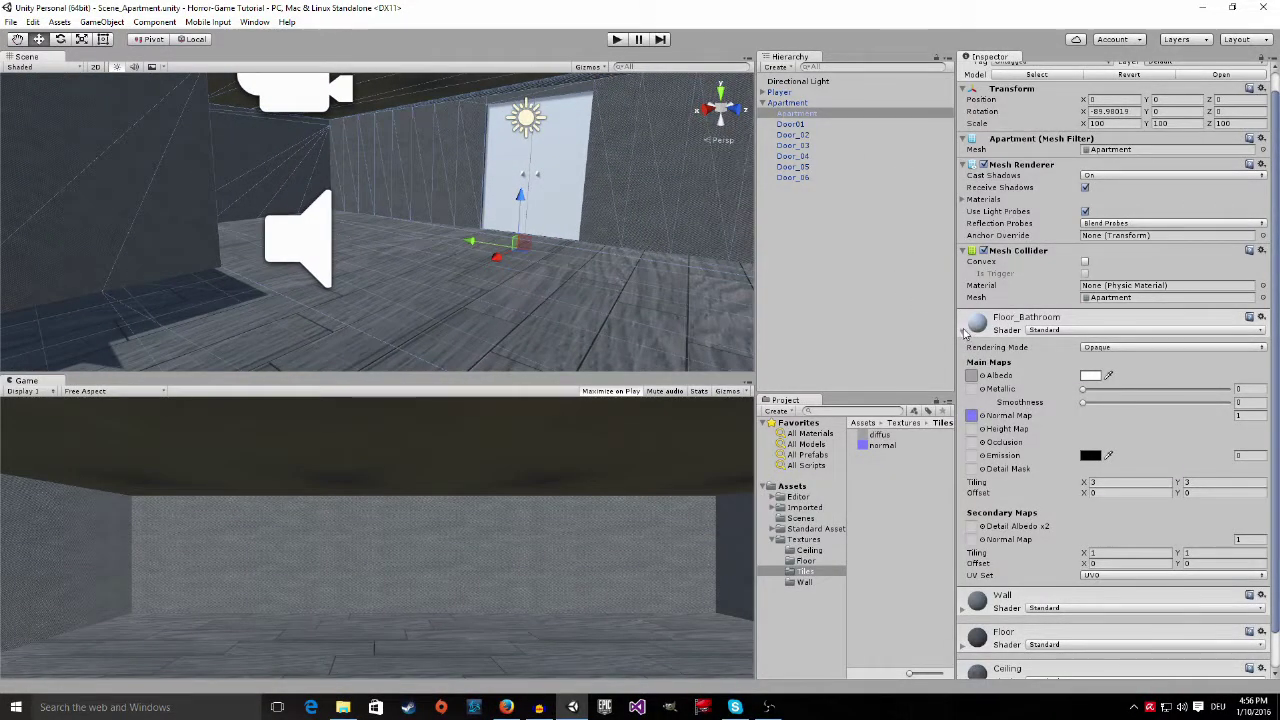
Collapse Apartment in the Hierarchy and fly through the room inspecting the textured floors and walls
right_click_drag(536, 236, 663, 240)
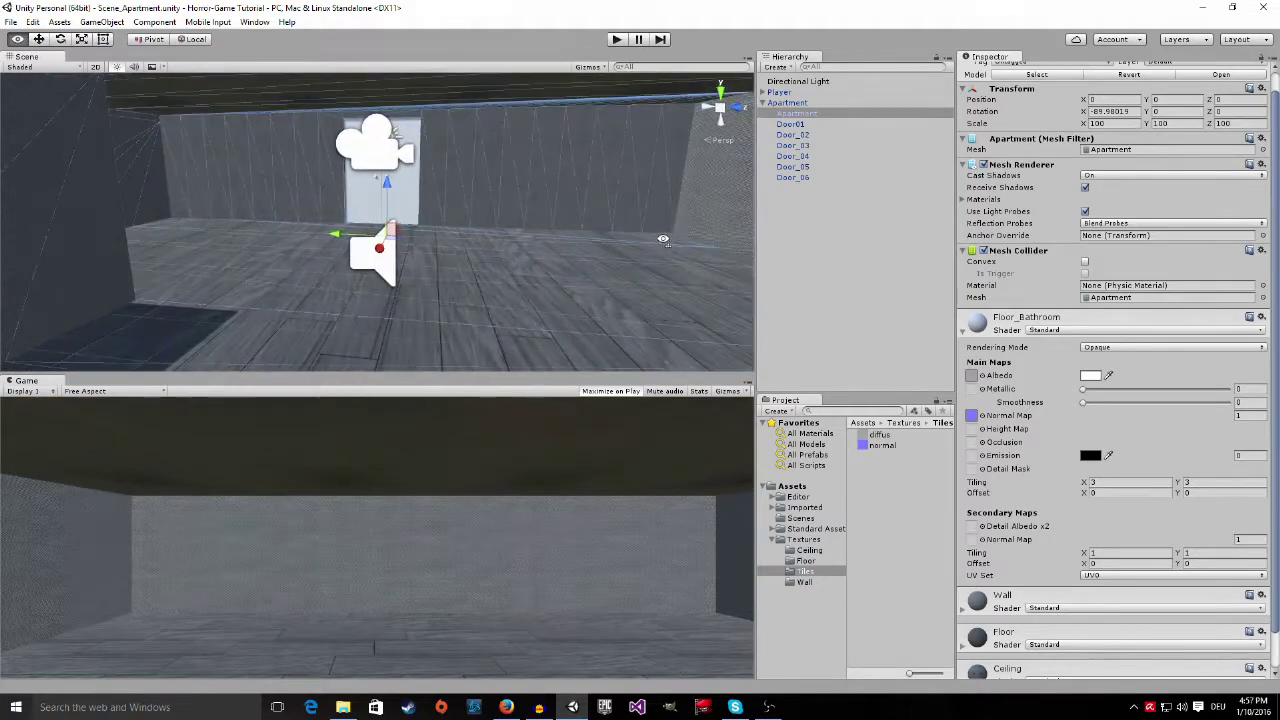
left_click(762, 103)
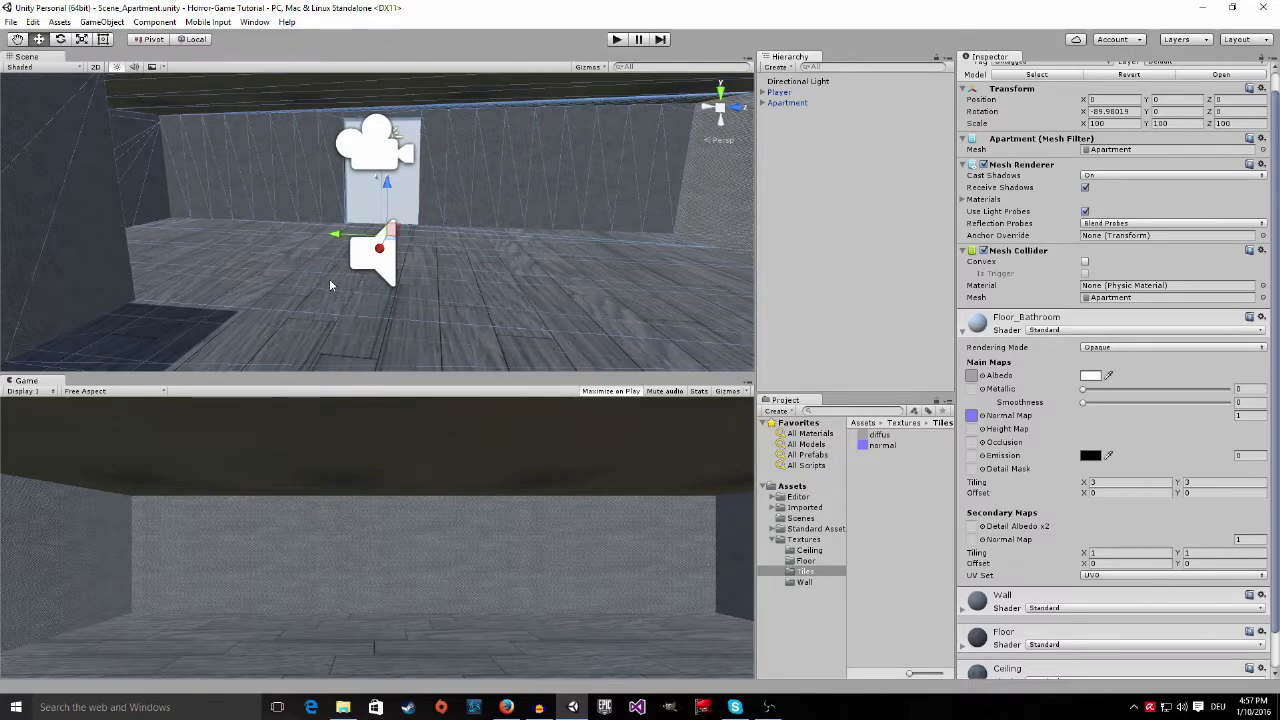
right_click_drag(330, 285, 504, 170)
right_click_drag(488, 228, 160, 190)
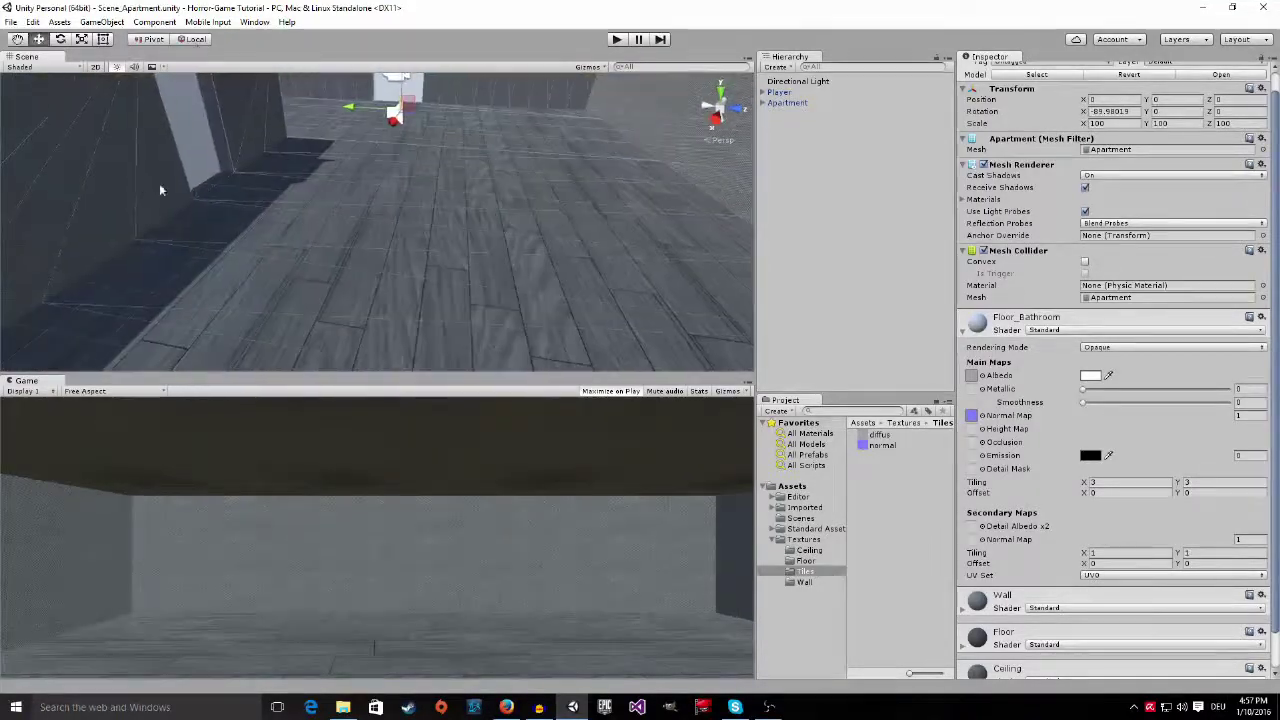
right_click_drag(561, 298, 437, 249)
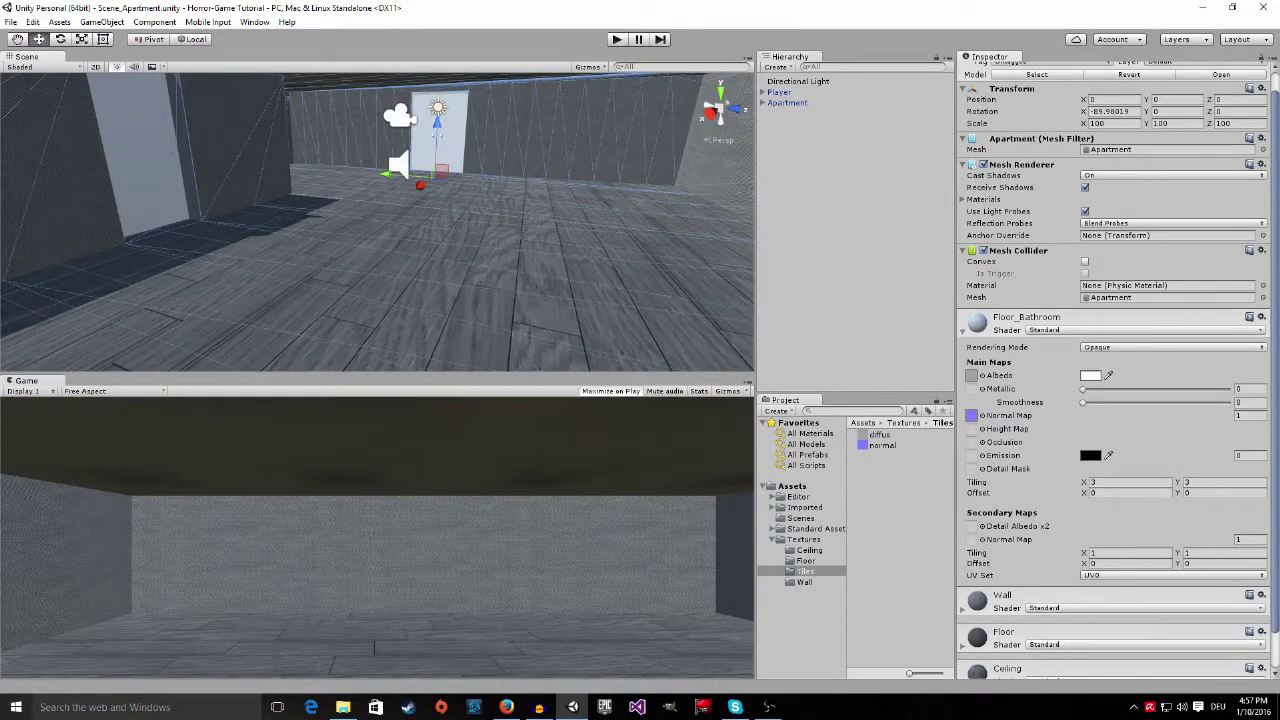